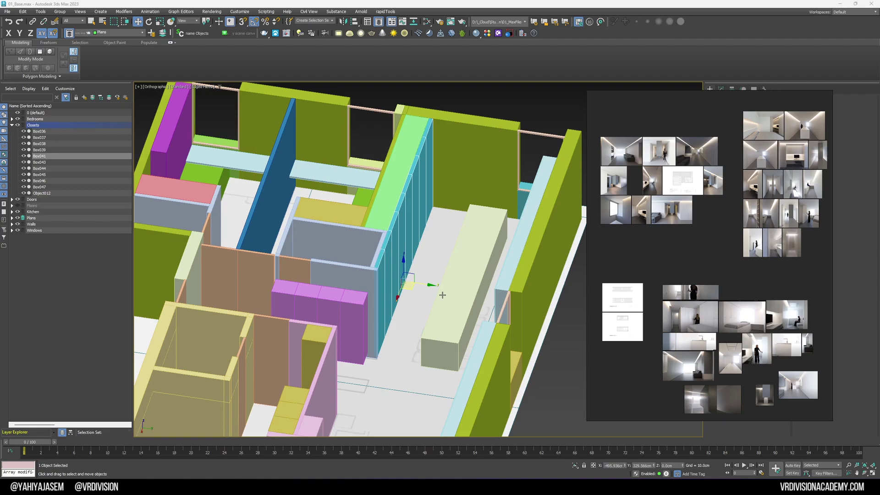
Examine the closets and walls across the apartment model and compare them with the interior reference photos.
{"action": "scroll", "coordinate": [446, 296], "scroll_direction": "down", "scroll_amount": 3}
{"action": "middle_click_drag", "start_coordinate": [459, 296], "coordinate": [493, 323], "text": "alt"}
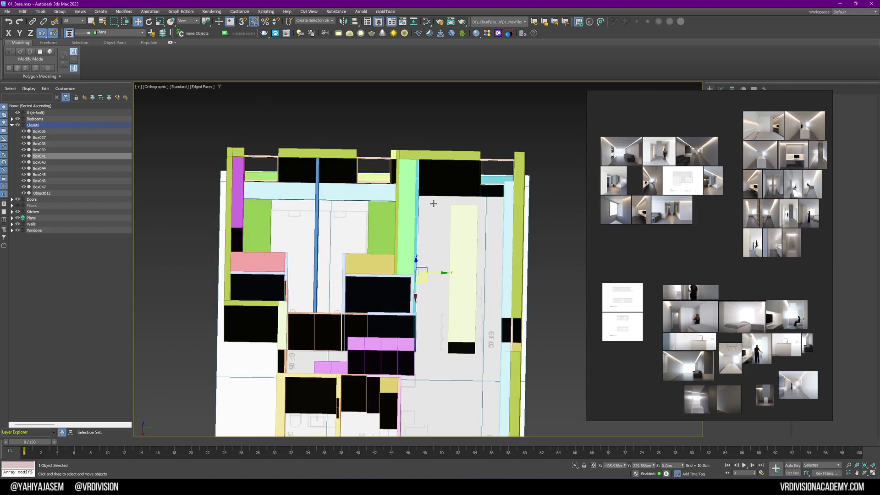
{"action": "middle_click_drag", "start_coordinate": [479, 232], "coordinate": [360, 286], "text": "alt"}
{"action": "scroll", "coordinate": [360, 285], "scroll_direction": "up", "scroll_amount": 5}
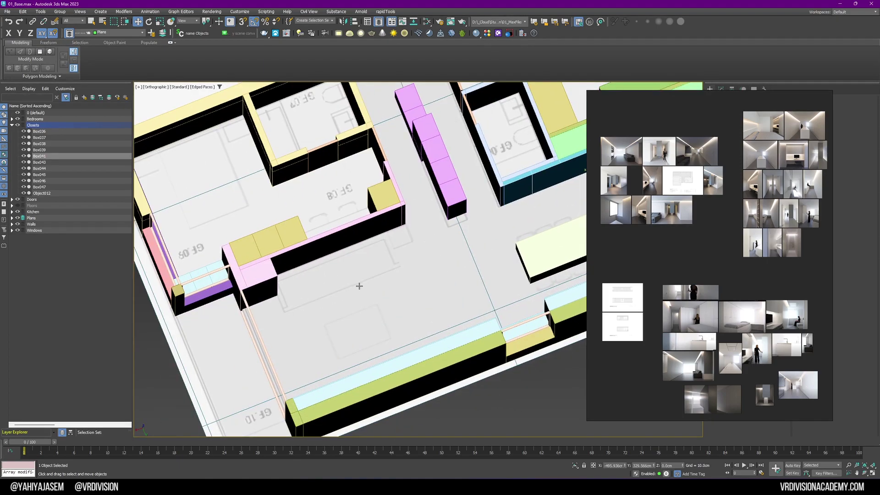
{"action": "scroll", "coordinate": [614, 141], "scroll_direction": "up", "scroll_amount": 5}
{"action": "right_click_drag", "start_coordinate": [622, 178], "coordinate": [646, 186]}
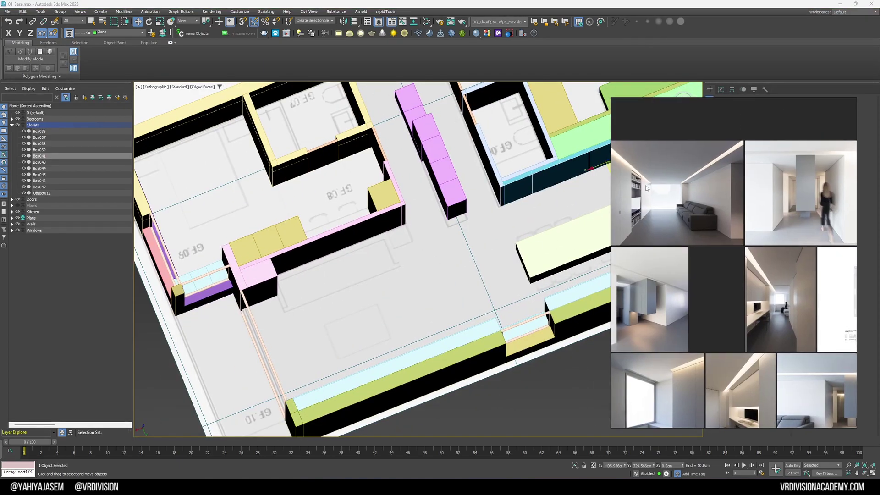
{"action": "scroll", "coordinate": [667, 221], "scroll_direction": "down", "scroll_amount": 3}
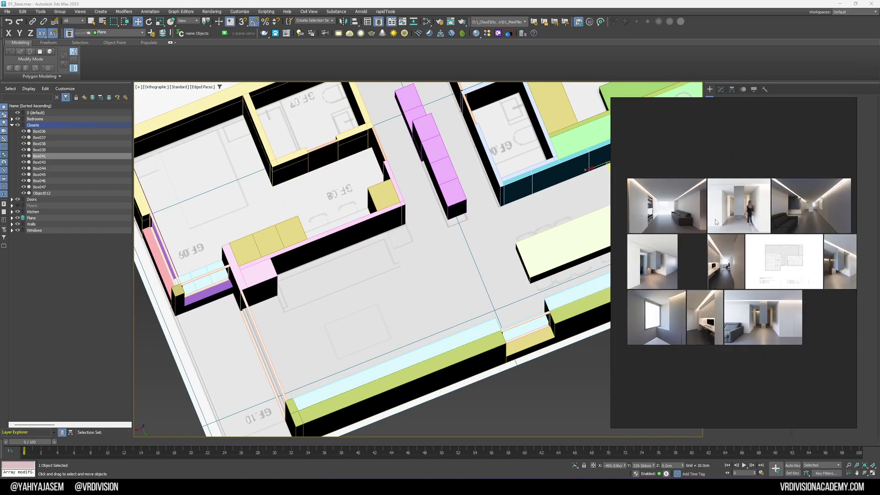
{"action": "key", "text": "alt+Tab"}
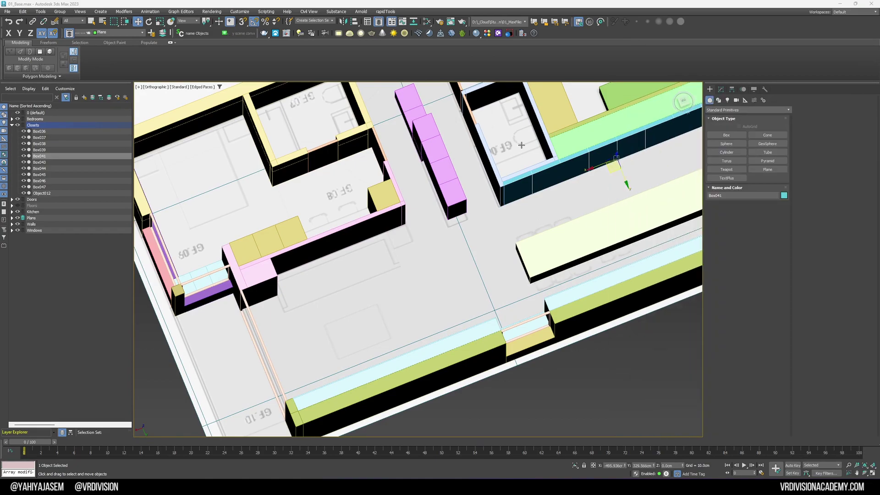
{"action": "scroll", "coordinate": [522, 145], "scroll_direction": "up", "scroll_amount": 6}
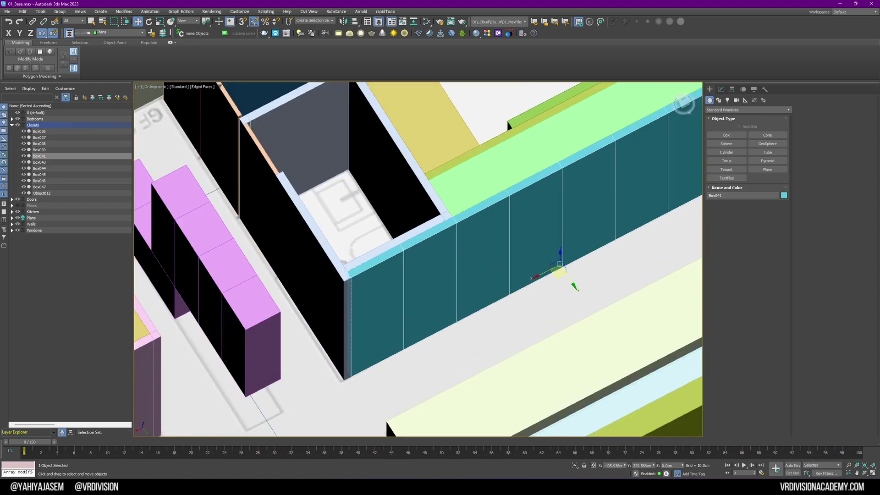
Study the reference photo of the kitchen, focusing on its wall panelling, floor joints and ceiling light coves.
{"action": "key", "text": "alt+Tab"}
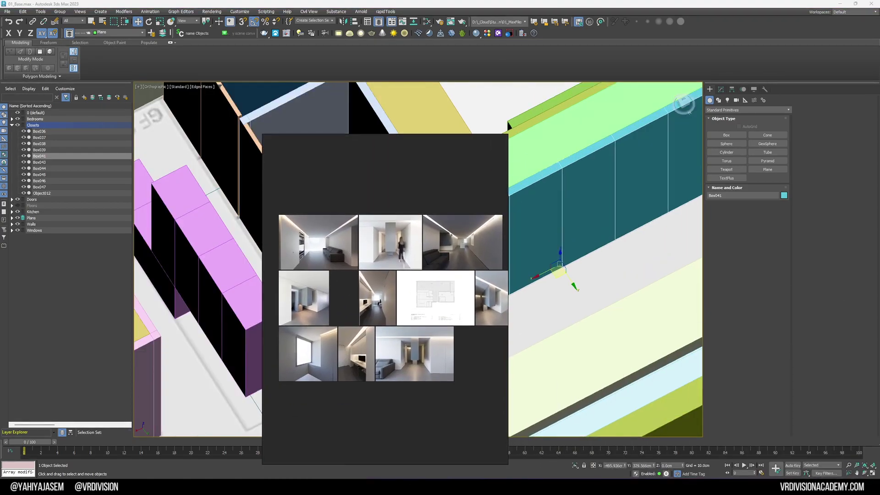
{"action": "scroll", "coordinate": [463, 369], "scroll_direction": "down", "scroll_amount": 2}
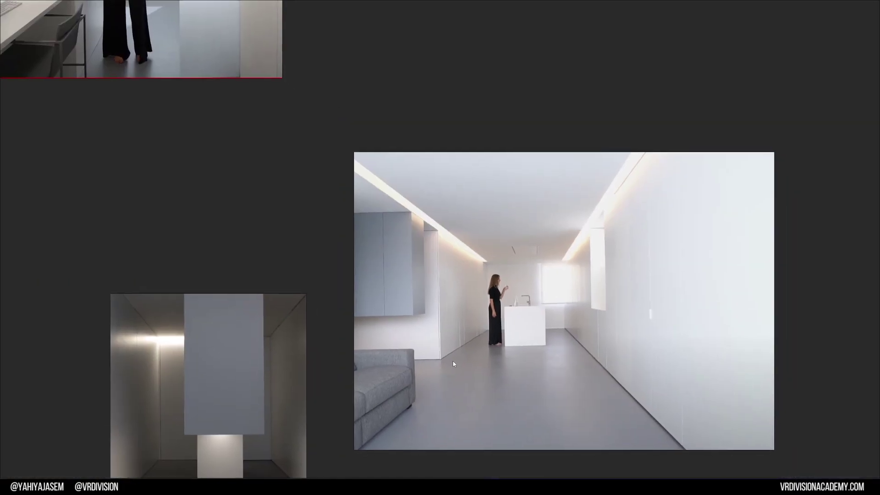
{"action": "middle_click_drag", "start_coordinate": [453, 361], "coordinate": [415, 347]}
{"action": "scroll", "coordinate": [454, 349], "scroll_direction": "up", "scroll_amount": 2}
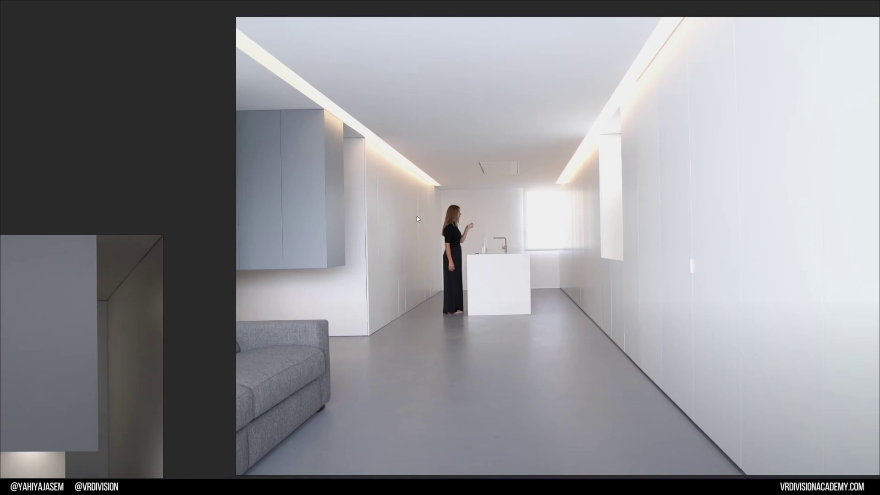
{"action": "scroll", "coordinate": [382, 352], "scroll_direction": "up", "scroll_amount": 2}
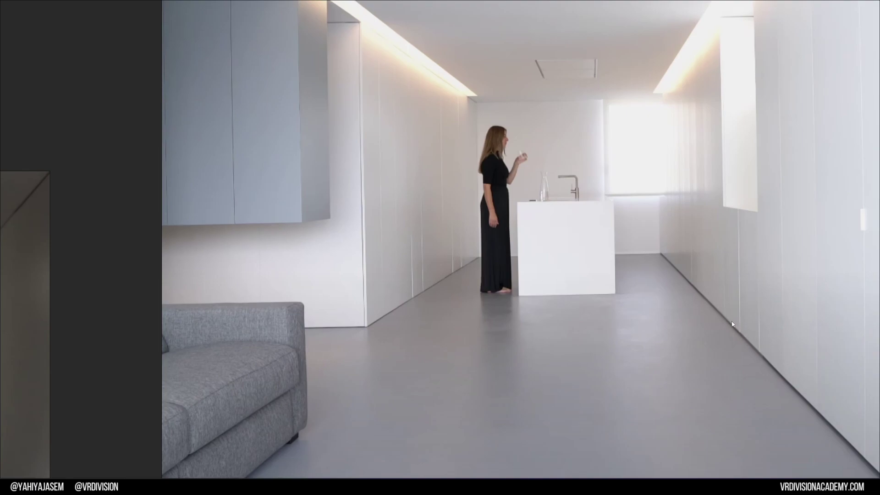
{"action": "scroll", "coordinate": [644, 115], "scroll_direction": "down", "scroll_amount": 1}
{"action": "middle_click_drag", "start_coordinate": [588, 188], "coordinate": [601, 295]}
{"action": "scroll", "coordinate": [597, 303], "scroll_direction": "down", "scroll_amount": 10}
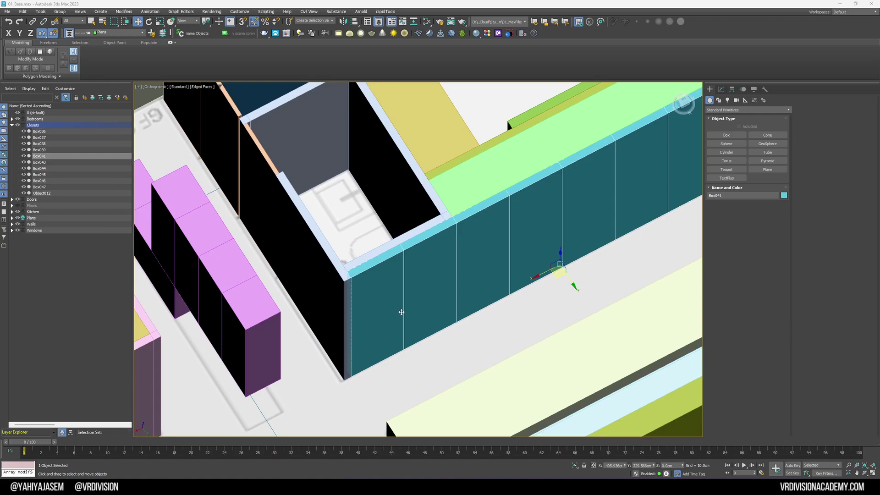
Isolate the 2D floor plan and inspect the wall corner beside room GF.06.
{"action": "middle_click_drag", "start_coordinate": [401, 313], "coordinate": [412, 305], "text": "alt"}
{"action": "middle_click_drag", "start_coordinate": [400, 411], "coordinate": [413, 341]}
{"action": "left_click", "coordinate": [418, 307]}
{"action": "key", "text": "alt+q"}
{"action": "scroll", "coordinate": [385, 322], "scroll_direction": "up", "scroll_amount": 3}
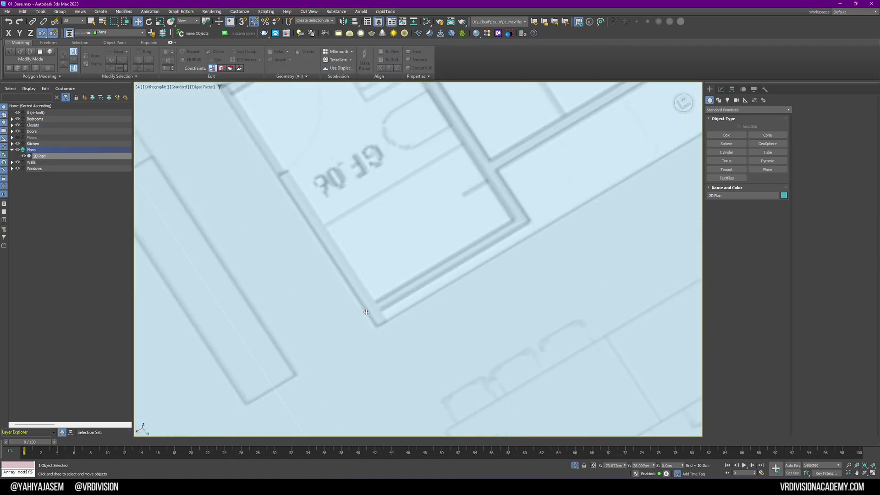
Examine the corridor wall corner in the reference photos and compare it with the floor plan.
{"action": "right_click_drag", "start_coordinate": [389, 479], "coordinate": [134, 231]}
{"action": "scroll", "coordinate": [202, 268], "scroll_direction": "down", "scroll_amount": 8}
{"action": "middle_click_drag", "start_coordinate": [138, 218], "coordinate": [141, 271]}
{"action": "scroll", "coordinate": [142, 271], "scroll_direction": "up", "scroll_amount": 3}
{"action": "scroll", "coordinate": [161, 307], "scroll_direction": "down", "scroll_amount": 3}
{"action": "middle_click_drag", "start_coordinate": [195, 250], "coordinate": [205, 312]}
{"action": "scroll", "coordinate": [205, 311], "scroll_direction": "down", "scroll_amount": 3}
{"action": "scroll", "coordinate": [197, 263], "scroll_direction": "up", "scroll_amount": 6}
{"action": "scroll", "coordinate": [224, 301], "scroll_direction": "down", "scroll_amount": 1}
{"action": "scroll", "coordinate": [241, 278], "scroll_direction": "up", "scroll_amount": 6}
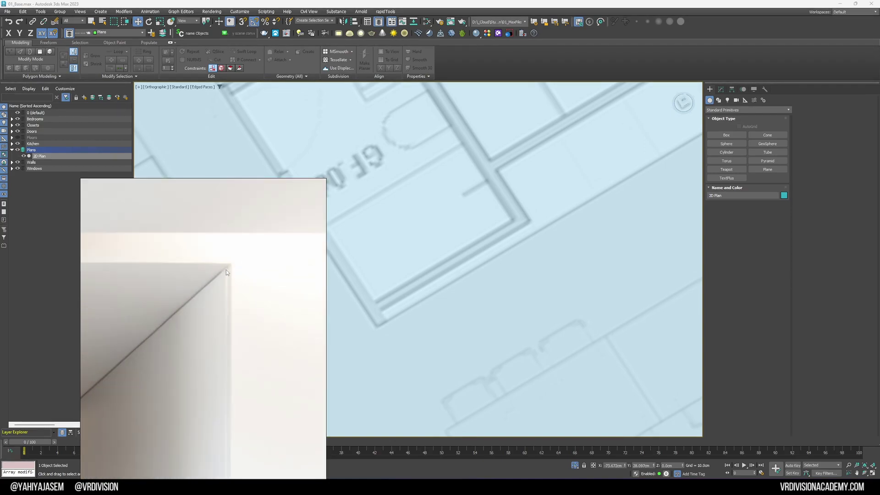
{"action": "scroll", "coordinate": [222, 275], "scroll_direction": "down", "scroll_amount": 3}
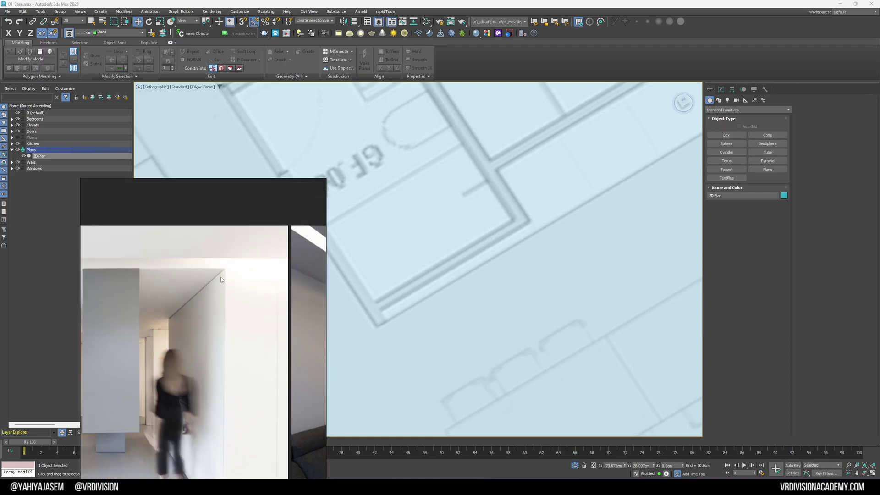
{"action": "scroll", "coordinate": [218, 300], "scroll_direction": "down", "scroll_amount": 1}
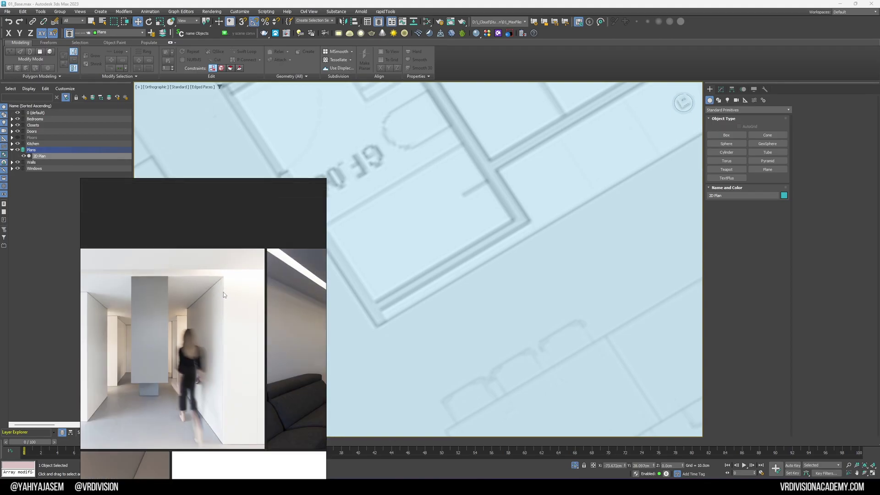
{"action": "scroll", "coordinate": [224, 294], "scroll_direction": "down", "scroll_amount": 7}
{"action": "right_click_drag", "start_coordinate": [218, 295], "coordinate": [879, 257]}
{"action": "scroll", "coordinate": [516, 337], "scroll_direction": "down", "scroll_amount": 4}
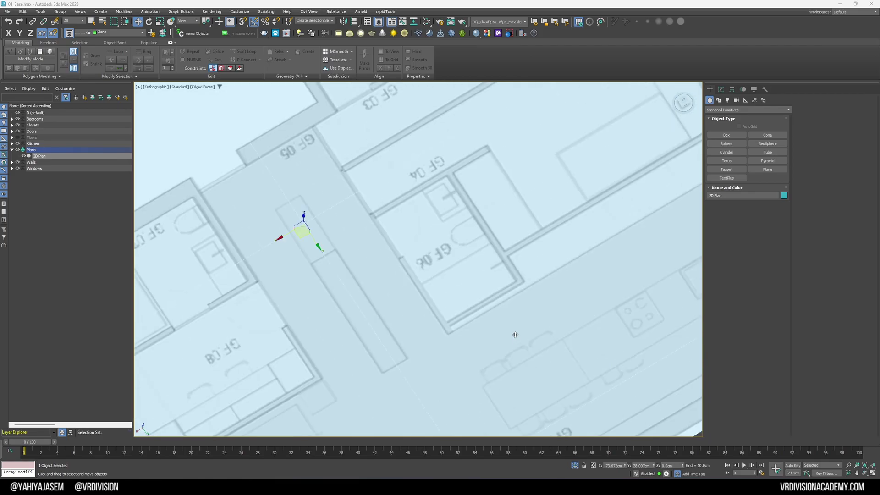
Exit isolation and add an Edit Poly modifier in polygon mode to the wall adjoining the teal closet front.
{"action": "left_click", "coordinate": [575, 465]}
{"action": "middle_click_drag", "start_coordinate": [460, 344], "coordinate": [474, 314], "text": "alt"}
{"action": "scroll", "coordinate": [472, 212], "scroll_direction": "up", "scroll_amount": 5}
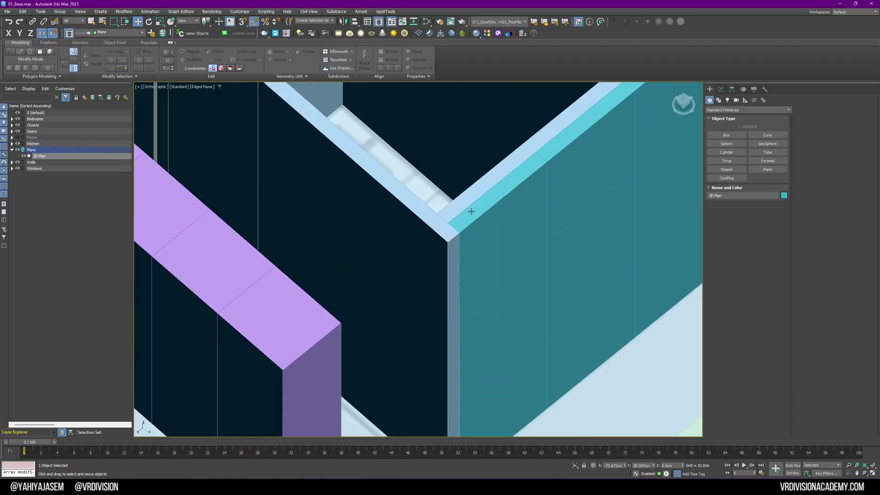
{"action": "left_click", "coordinate": [446, 247]}
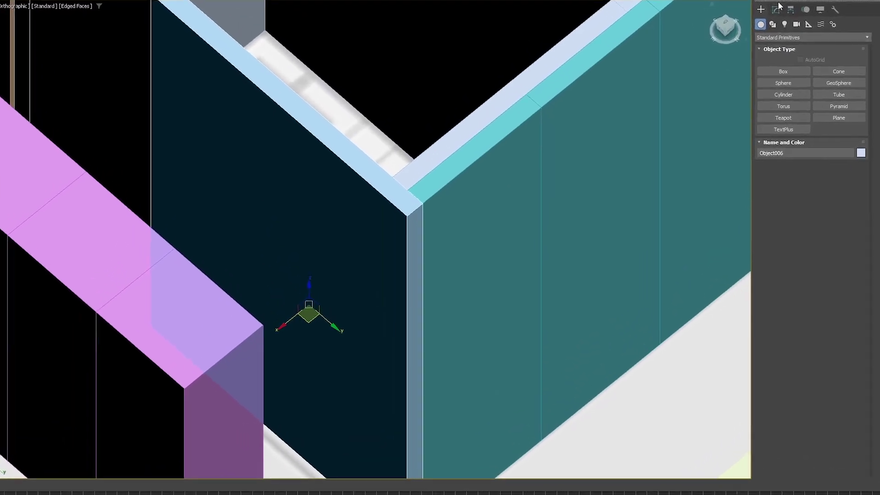
{"action": "left_click", "coordinate": [721, 89]}
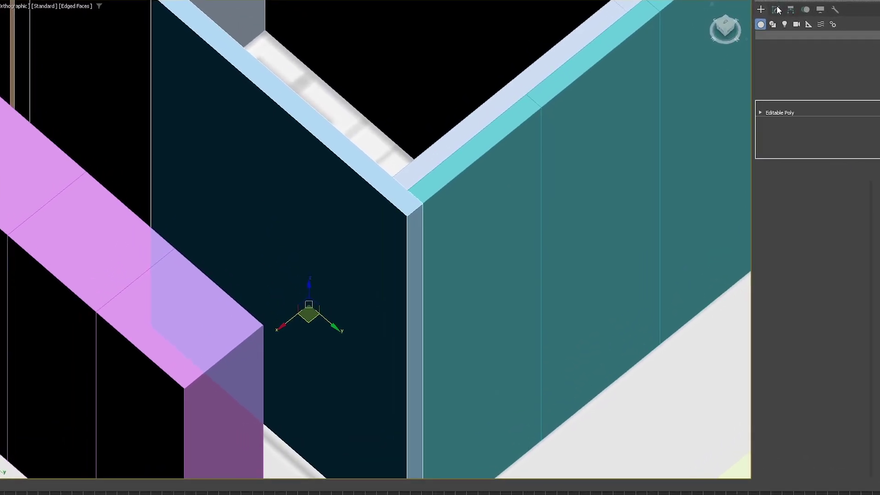
{"action": "key", "text": "4"}
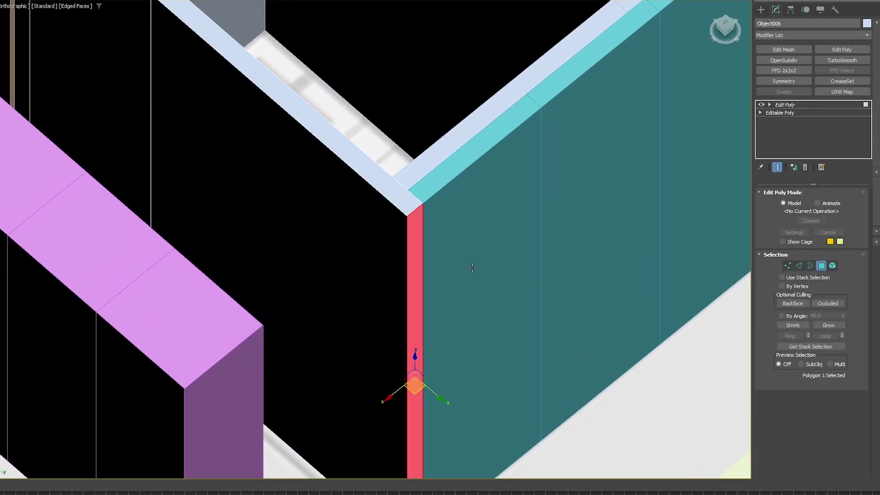
Move the wall's narrow end polygon back along Y, behind the face of the teal closet front.
{"action": "left_click_drag", "start_coordinate": [426, 366], "coordinate": [408, 230]}
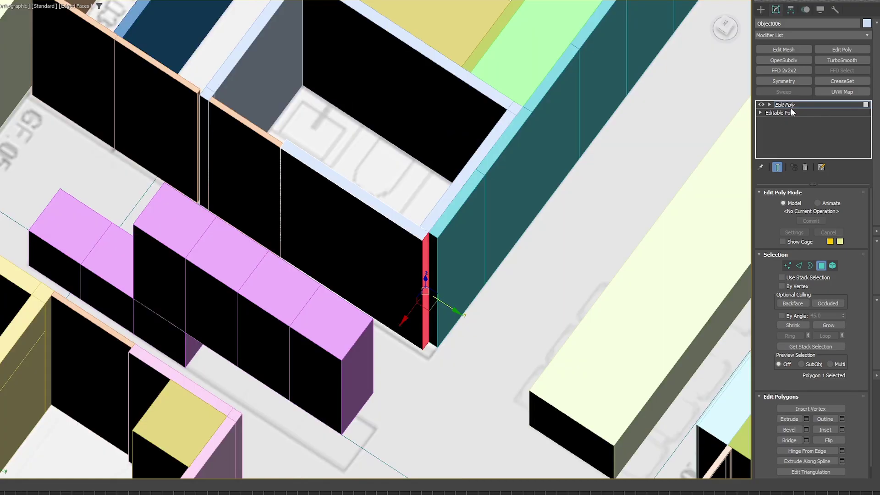
{"action": "left_click", "coordinate": [791, 108]}
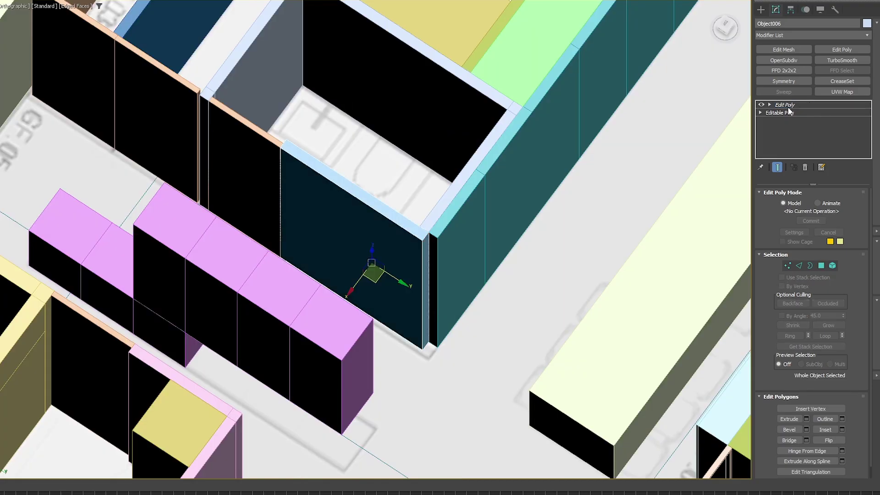
{"action": "scroll", "coordinate": [458, 257], "scroll_direction": "up", "scroll_amount": 4}
{"action": "key", "text": "4"}
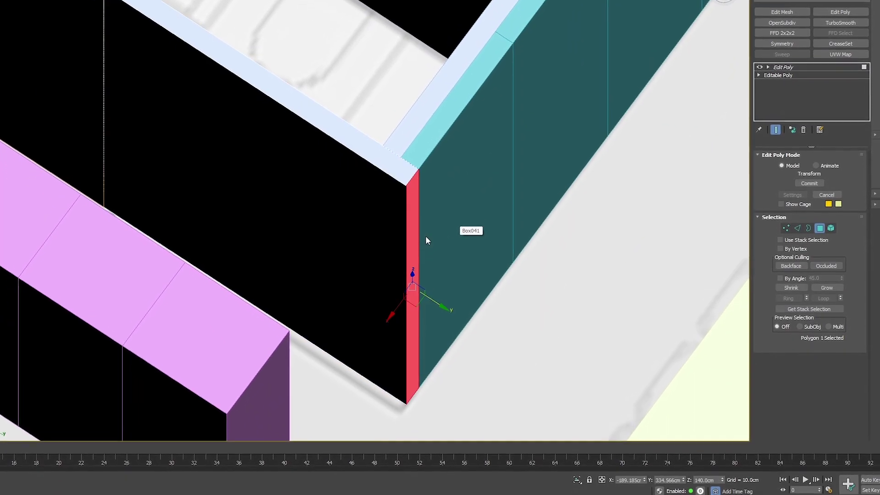
{"action": "left_click", "coordinate": [602, 477]}
{"action": "double_click", "coordinate": [672, 477]}
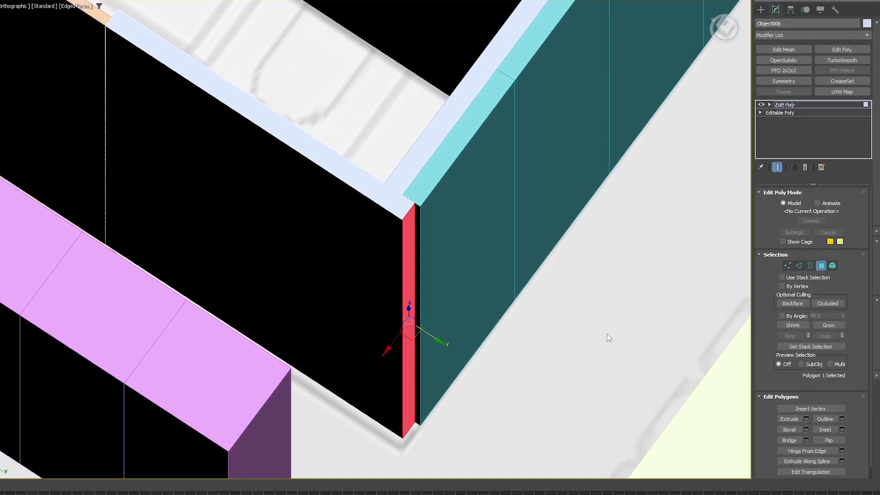
Undo the last change and study the closet panels in the longitudinal section drawing.
{"action": "left_click", "coordinate": [517, 123]}
{"action": "key", "text": "ctrl+z"}
{"action": "scroll", "coordinate": [523, 130], "scroll_direction": "down", "scroll_amount": 10}
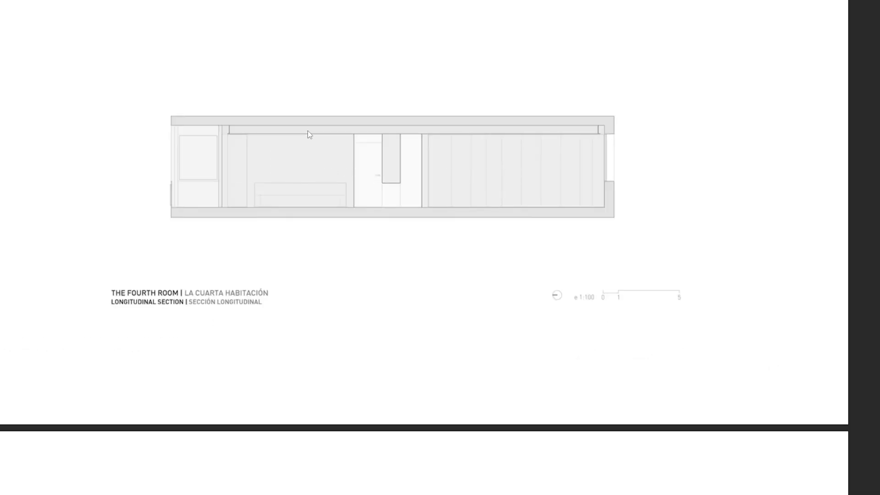
{"action": "scroll", "coordinate": [347, 133], "scroll_direction": "down", "scroll_amount": 2, "text": "ctrl"}
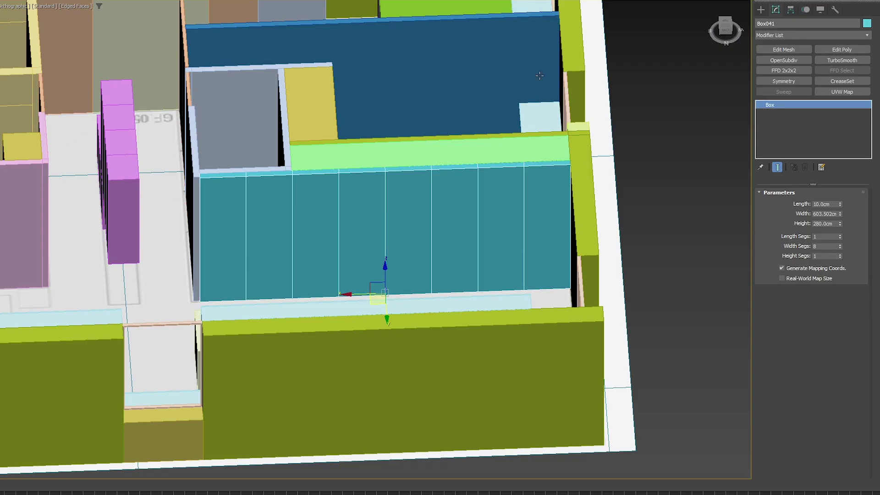
Select the long teal closet front along the kitchen and isolate it.
{"action": "middle_click_drag", "start_coordinate": [250, 206], "coordinate": [534, 102], "text": "alt"}
{"action": "middle_click_drag", "start_coordinate": [477, 96], "coordinate": [350, 257], "text": "alt"}
{"action": "left_click", "coordinate": [509, 150]}
{"action": "left_click", "coordinate": [408, 189]}
{"action": "key", "text": "alt+q"}
{"action": "middle_click_drag", "start_coordinate": [405, 212], "coordinate": [399, 252], "text": "alt"}
{"action": "scroll", "coordinate": [399, 252], "scroll_direction": "up", "scroll_amount": 2}
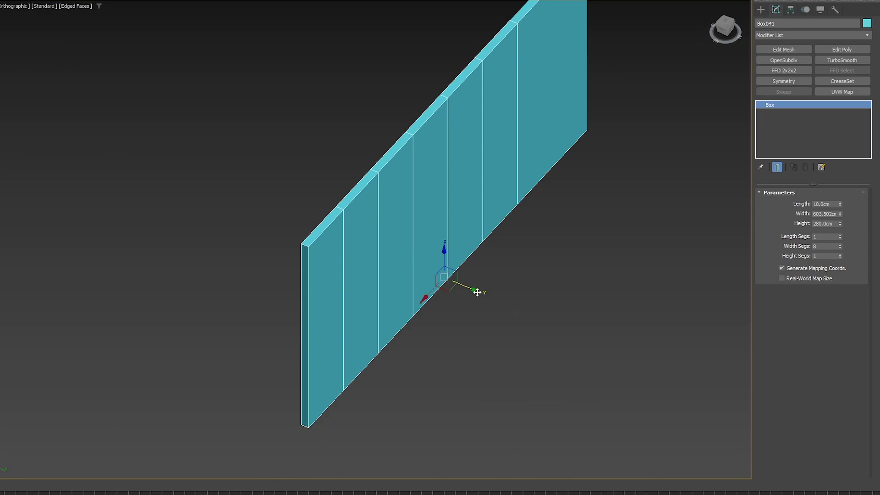
Duplicate the teal closet box along Y and set the copy's length to 2 cm.
{"action": "left_click_drag", "start_coordinate": [479, 292], "coordinate": [497, 301], "text": "shift"}
{"action": "key", "text": "Return"}
{"action": "double_click", "coordinate": [823, 204]}
{"action": "type", "text": "2"}
{"action": "key", "text": "Return"}
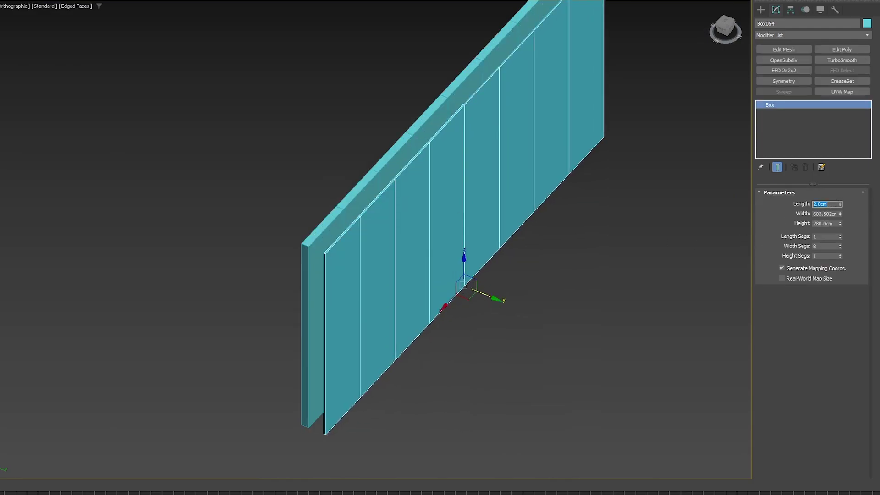
Reduce the length of the original closet box to thin it, and reselect the 2 cm copy.
{"action": "left_click", "coordinate": [332, 216]}
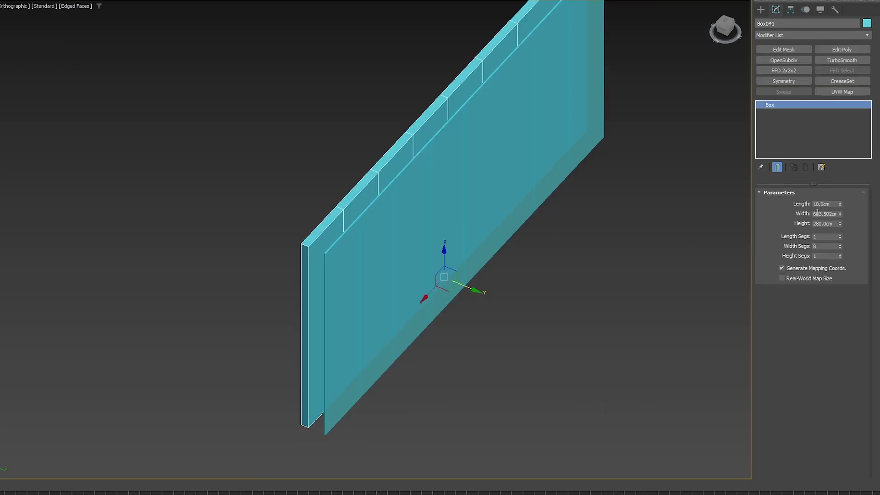
{"action": "double_click", "coordinate": [829, 204]}
{"action": "left_click", "coordinate": [422, 265]}
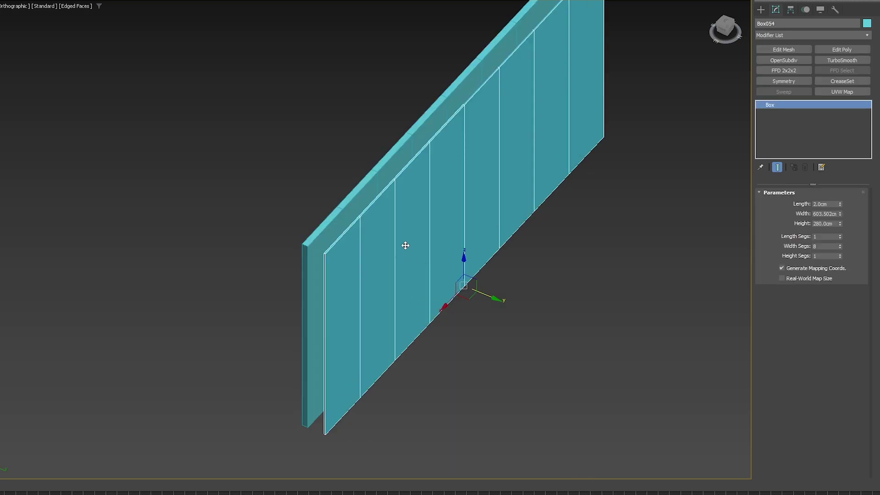
Align the copied panel to the original box in Y only, matching its minimum to the target's maximum.
{"action": "key", "text": "alt+a"}
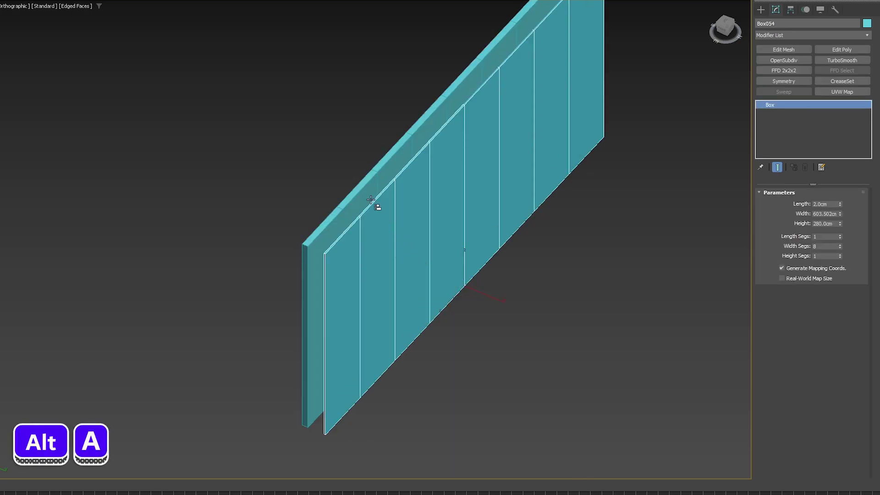
{"action": "left_click", "coordinate": [367, 198]}
{"action": "left_click_drag", "start_coordinate": [392, 126], "coordinate": [655, 124]}
{"action": "left_click", "coordinate": [636, 146]}
{"action": "left_click", "coordinate": [716, 146]}
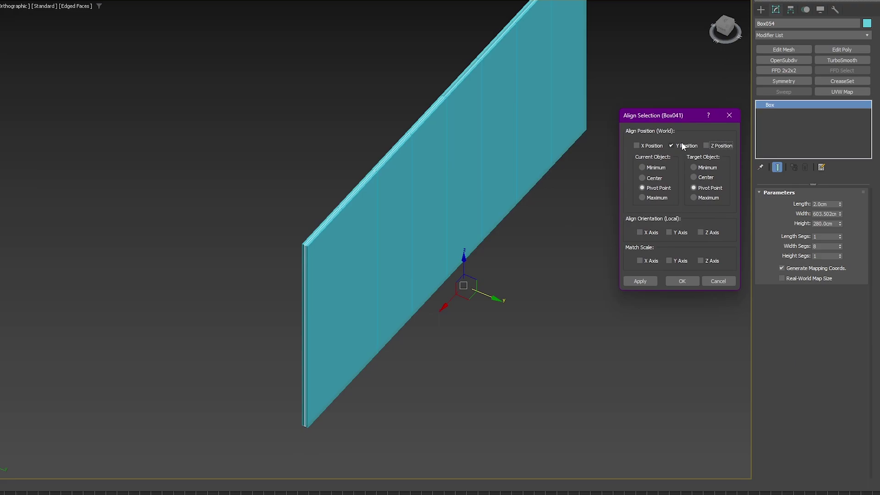
{"action": "left_click", "coordinate": [653, 168]}
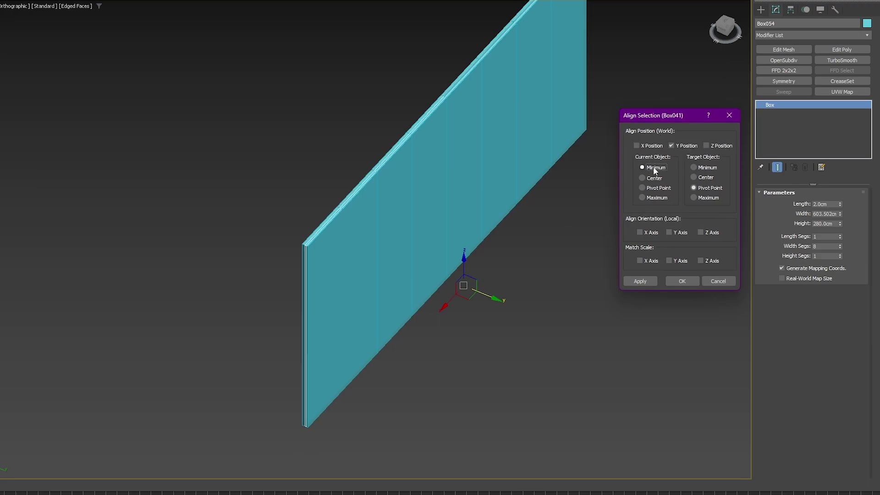
{"action": "left_click", "coordinate": [698, 196]}
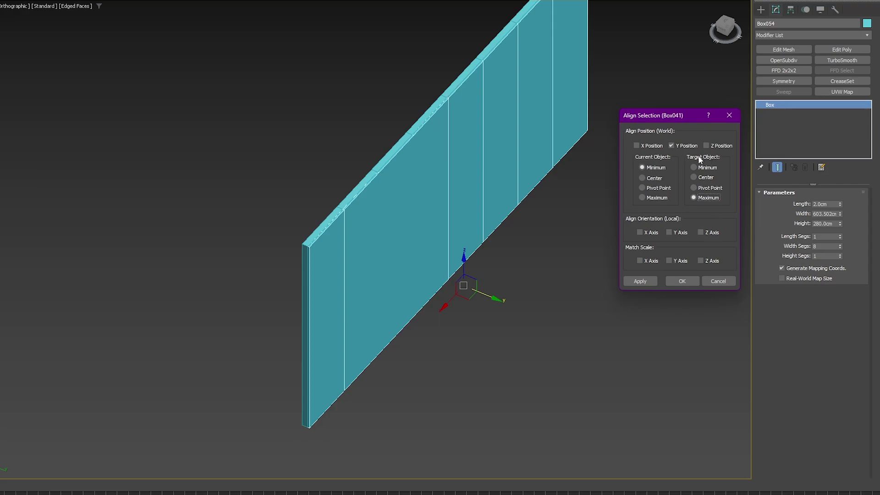
{"action": "left_click", "coordinate": [682, 280]}
Undo the last change and move the 2 cm panel outward along Y, leaving a small gap to the original box.
{"action": "scroll", "coordinate": [255, 236], "scroll_direction": "up", "scroll_amount": 5}
{"action": "scroll", "coordinate": [257, 208], "scroll_direction": "up", "scroll_amount": 3}
{"action": "key", "text": "ctrl+z"}
{"action": "scroll", "coordinate": [239, 199], "scroll_direction": "up", "scroll_amount": 3}
{"action": "left_click_drag", "start_coordinate": [255, 194], "coordinate": [285, 209]}
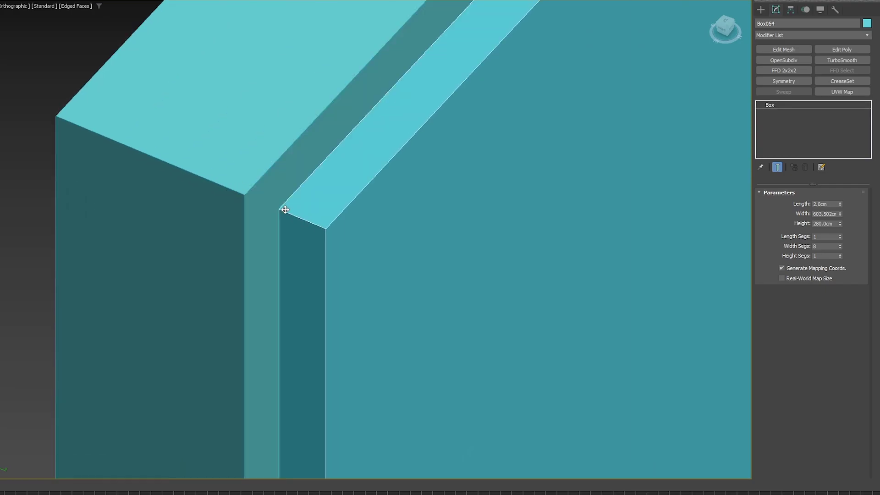
Align the 2 cm panel to the backing box in Y only, matching its minimum to the target's maximum.
{"action": "scroll", "coordinate": [273, 195], "scroll_direction": "down", "scroll_amount": 3}
{"action": "left_click_drag", "start_coordinate": [335, 171], "coordinate": [717, 357]}
{"action": "scroll", "coordinate": [563, 292], "scroll_direction": "down", "scroll_amount": 5}
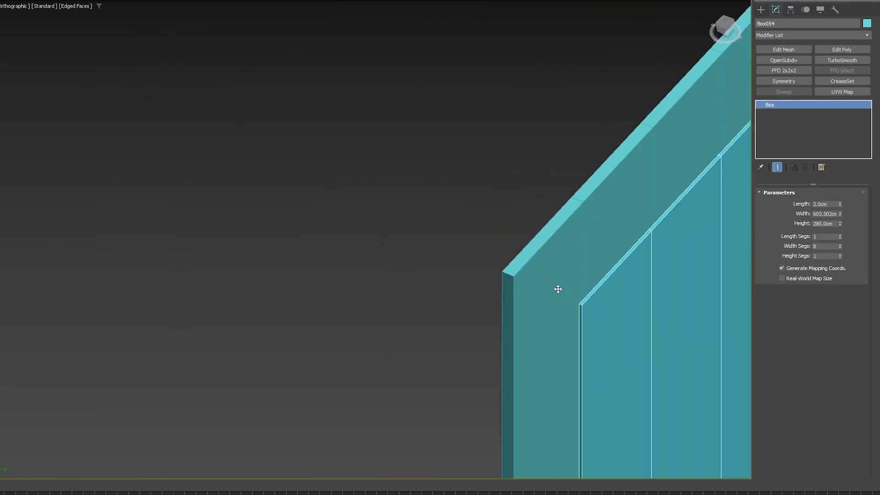
{"action": "scroll", "coordinate": [561, 291], "scroll_direction": "down", "scroll_amount": 3}
{"action": "scroll", "coordinate": [516, 222], "scroll_direction": "down", "scroll_amount": 4}
{"action": "left_click", "coordinate": [601, 263]}
{"action": "key", "text": "ctrl+z"}
{"action": "left_click", "coordinate": [593, 266]}
{"action": "key", "text": "ctrl+z"}
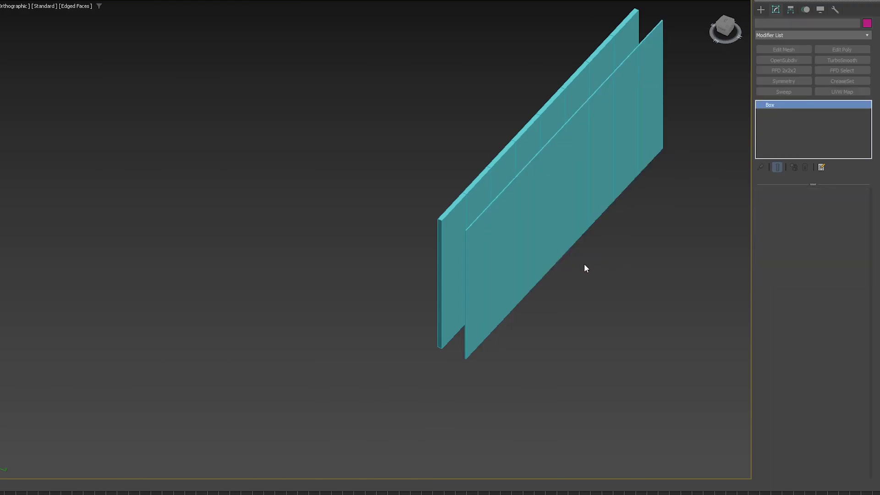
{"action": "key", "text": "alt+a"}
{"action": "left_click", "coordinate": [497, 237]}
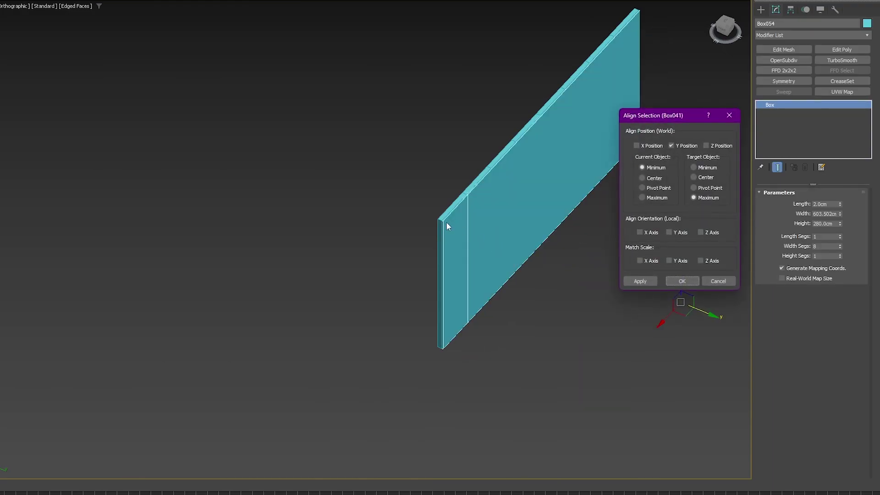
{"action": "left_click", "coordinate": [686, 281]}
Examine how the aligned panel meets the backing box and adjoining wall within the full apartment model.
{"action": "key", "text": "z"}
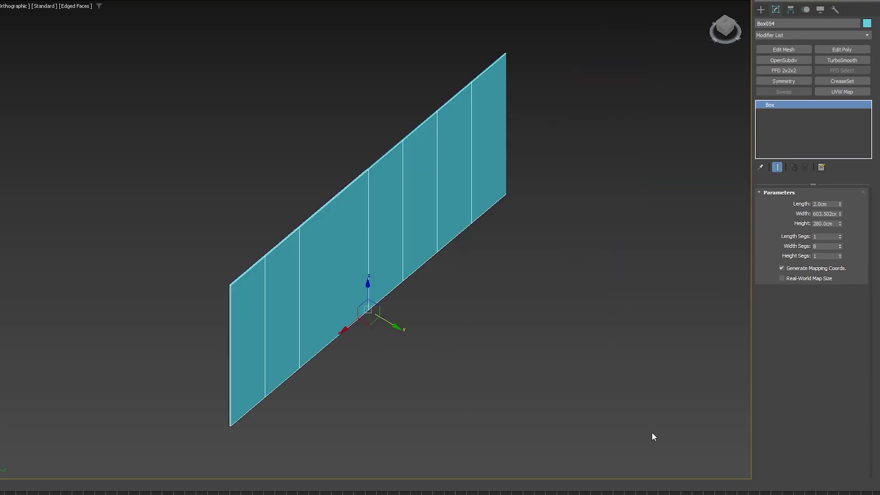
{"action": "key", "text": "alt+q"}
{"action": "key", "text": "alt+q"}
{"action": "scroll", "coordinate": [367, 353], "scroll_direction": "up", "scroll_amount": 3}
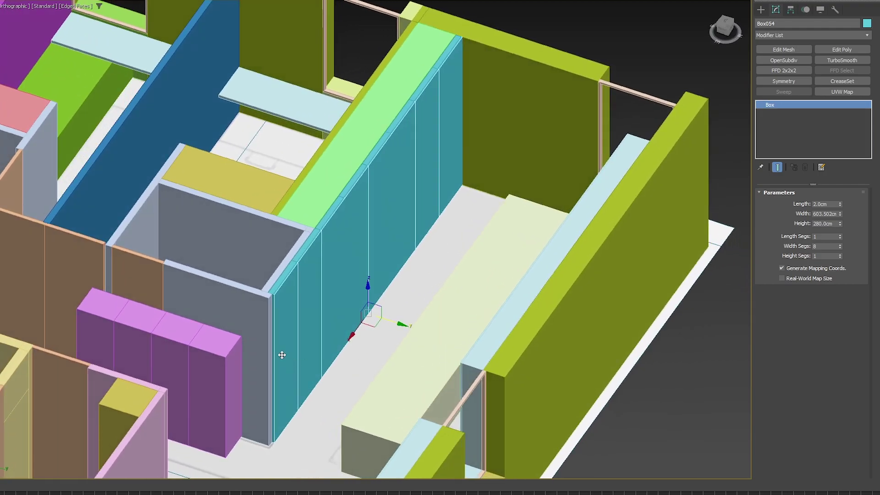
{"action": "scroll", "coordinate": [268, 313], "scroll_direction": "up", "scroll_amount": 5}
{"action": "scroll", "coordinate": [288, 262], "scroll_direction": "up", "scroll_amount": 2}
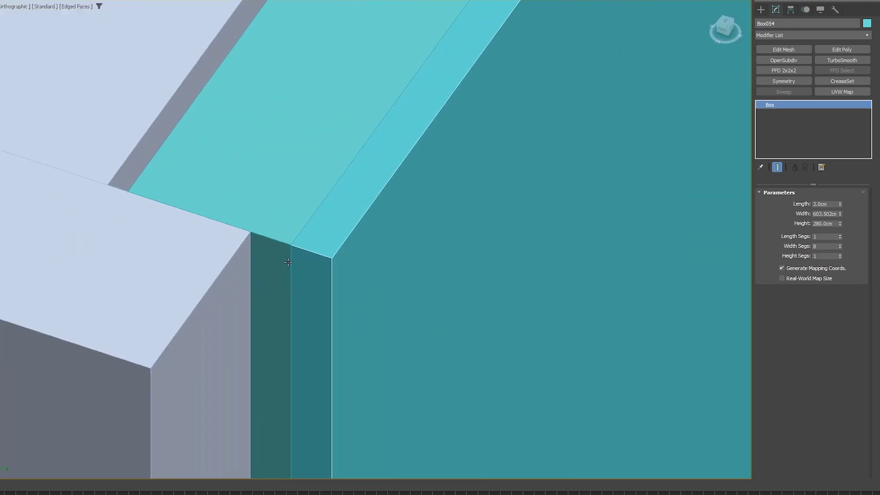
{"action": "scroll", "coordinate": [293, 241], "scroll_direction": "down", "scroll_amount": 10}
{"action": "middle_click_drag", "start_coordinate": [362, 214], "coordinate": [321, 296], "text": "alt"}
{"action": "scroll", "coordinate": [342, 247], "scroll_direction": "down", "scroll_amount": 2}
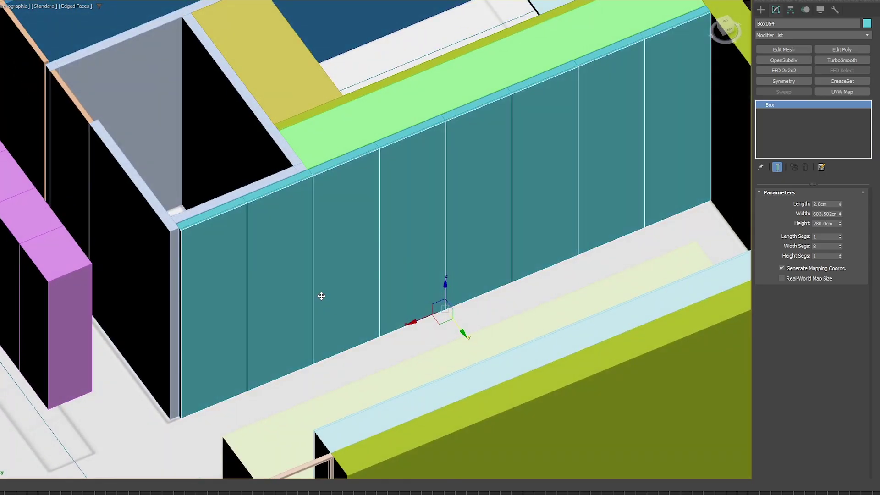
Isolate the thin closet panel and convert it to an Editable Poly.
{"action": "key", "text": "alt+q"}
{"action": "key", "text": "ctrl+e"}
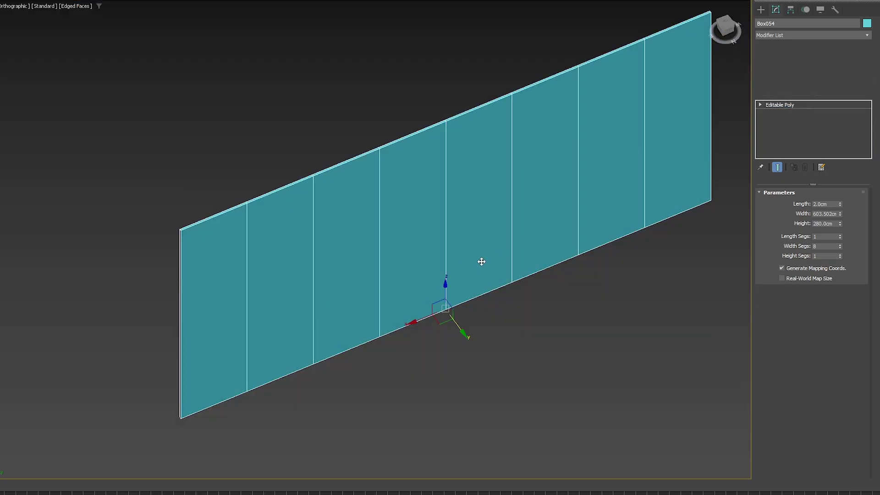
{"action": "middle_click_drag", "start_coordinate": [482, 255], "coordinate": [401, 262], "text": "alt"}
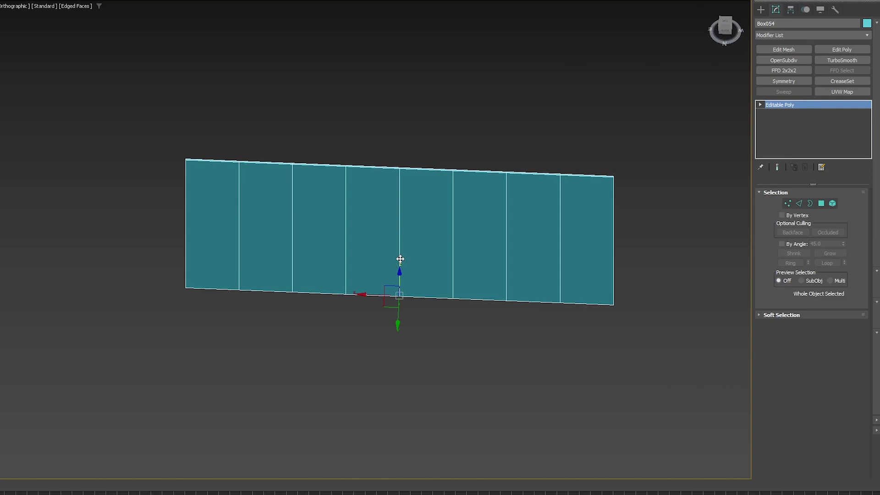
Select the polygons of every second door section and detach them as a separate object.
{"action": "key", "text": "4"}
{"action": "left_click_drag", "start_coordinate": [527, 129], "coordinate": [527, 326]}
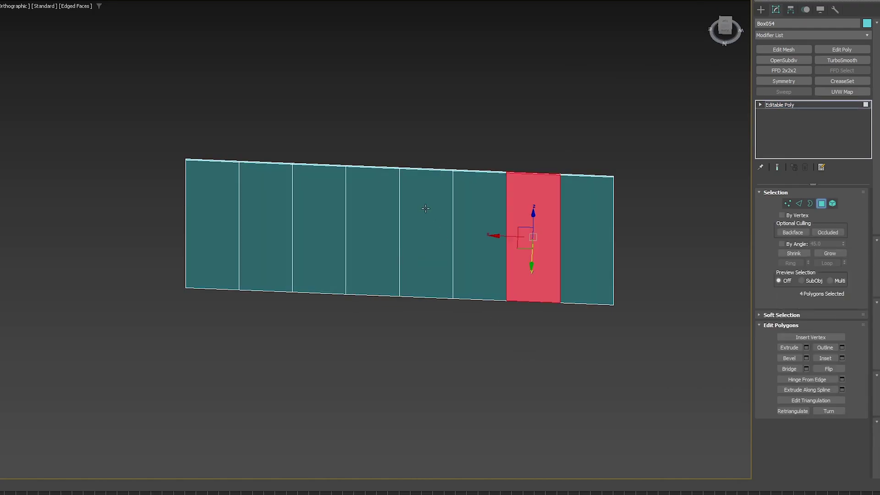
{"action": "left_click_drag", "start_coordinate": [425, 203], "coordinate": [424, 316], "text": "ctrl"}
{"action": "left_click_drag", "start_coordinate": [320, 173], "coordinate": [301, 340], "text": "ctrl"}
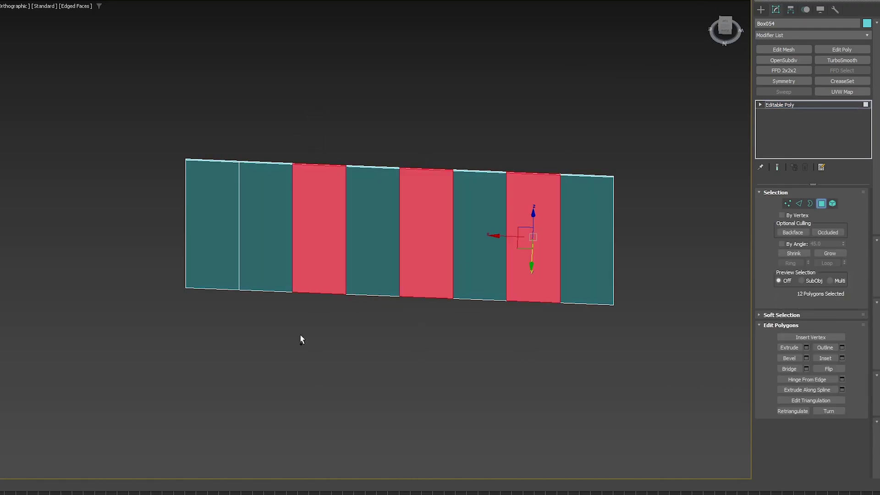
{"action": "left_click_drag", "start_coordinate": [209, 102], "coordinate": [133, 398], "text": "ctrl"}
{"action": "key", "text": "alt+d"}
{"action": "left_click", "coordinate": [427, 218]}
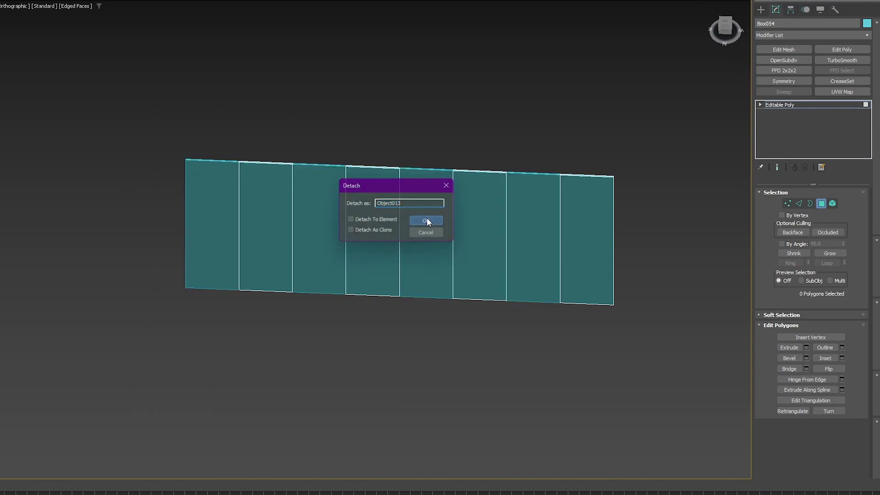
Isolate the four door panels left in the original object and cap all their open borders.
{"action": "key", "text": "z"}
{"action": "key", "text": "alt+q"}
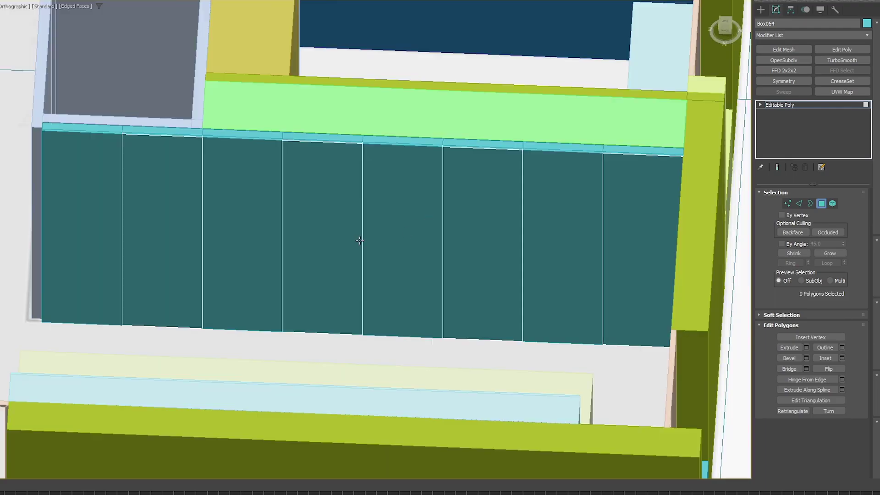
{"action": "scroll", "coordinate": [362, 241], "scroll_direction": "down", "scroll_amount": 3}
{"action": "key", "text": "alt+q"}
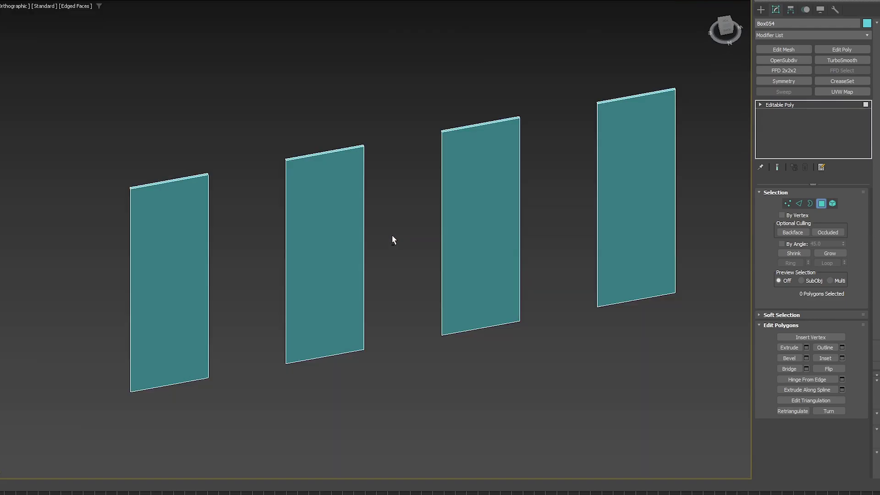
{"action": "key", "text": "3"}
{"action": "key", "text": "ctrl+a"}
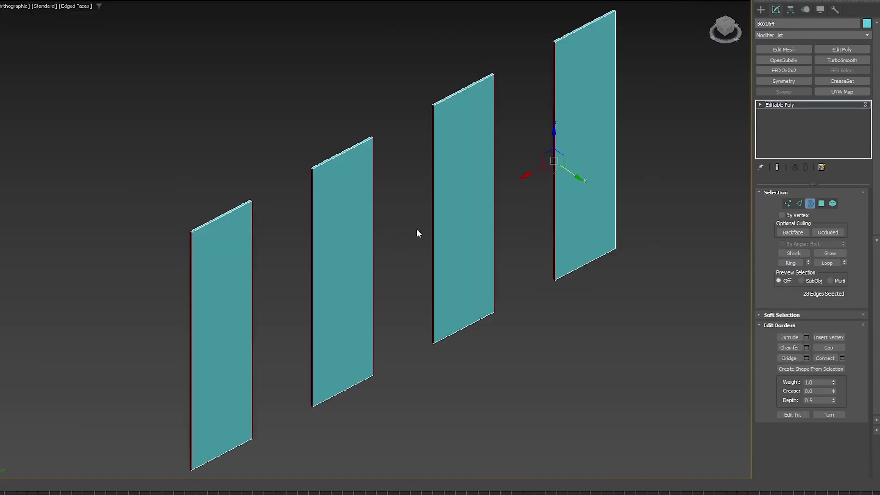
{"action": "middle_click_drag", "start_coordinate": [330, 257], "coordinate": [421, 241], "text": "alt"}
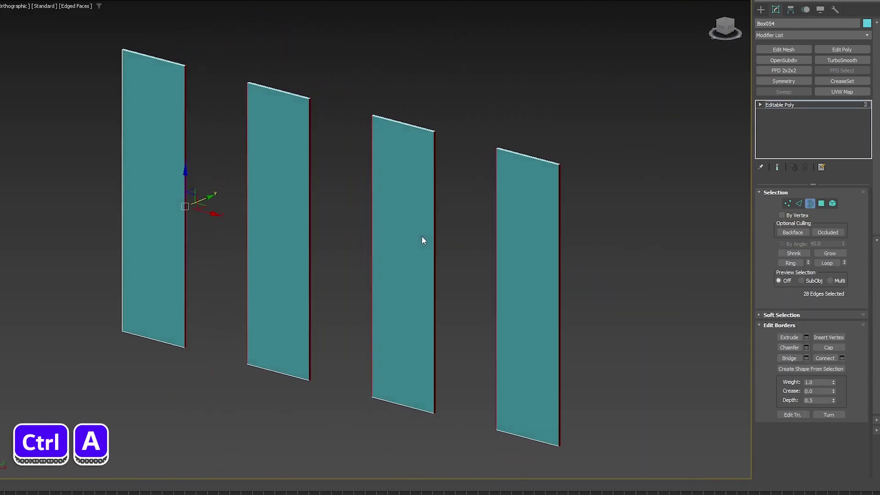
{"action": "scroll", "coordinate": [443, 137], "scroll_direction": "up", "scroll_amount": 4}
{"action": "scroll", "coordinate": [442, 133], "scroll_direction": "up", "scroll_amount": 5}
{"action": "scroll", "coordinate": [398, 110], "scroll_direction": "down", "scroll_amount": 6}
{"action": "middle_click_drag", "start_coordinate": [399, 111], "coordinate": [294, 119], "text": "alt"}
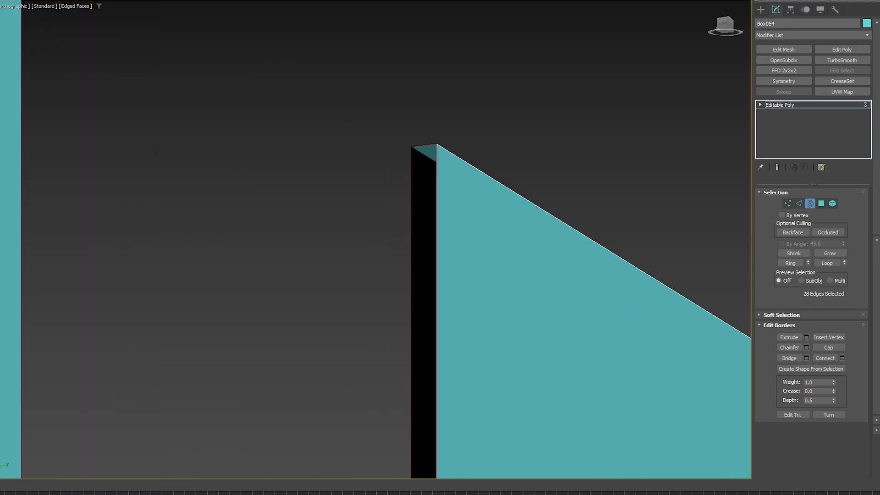
{"action": "left_click", "coordinate": [834, 349]}
{"action": "left_click", "coordinate": [787, 106]}
Cap all open borders of the detached door panels, and isolate both panel objects together.
{"action": "key", "text": "alt+q"}
{"action": "middle_click_drag", "start_coordinate": [477, 202], "coordinate": [450, 250], "text": "alt"}
{"action": "left_click", "coordinate": [384, 203]}
{"action": "key", "text": "alt+q"}
{"action": "scroll", "coordinate": [274, 248], "scroll_direction": "up", "scroll_amount": 2}
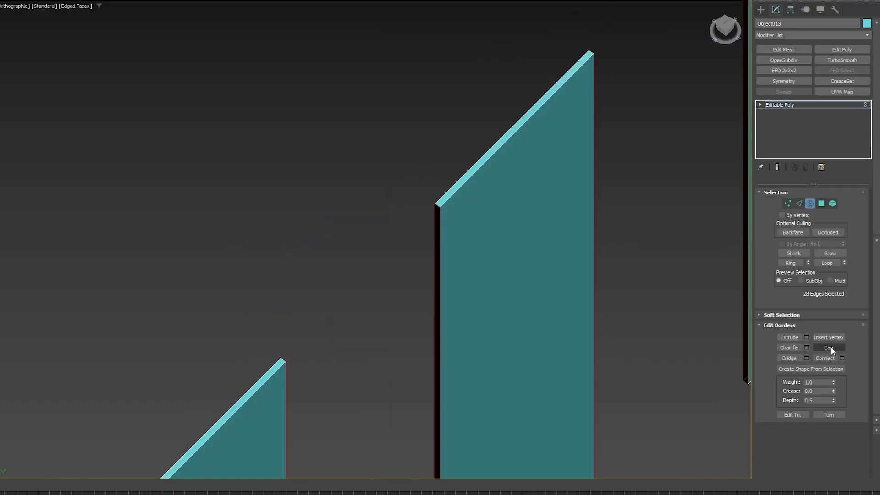
{"action": "left_click", "coordinate": [831, 349]}
{"action": "left_click", "coordinate": [428, 295], "text": "ctrl"}
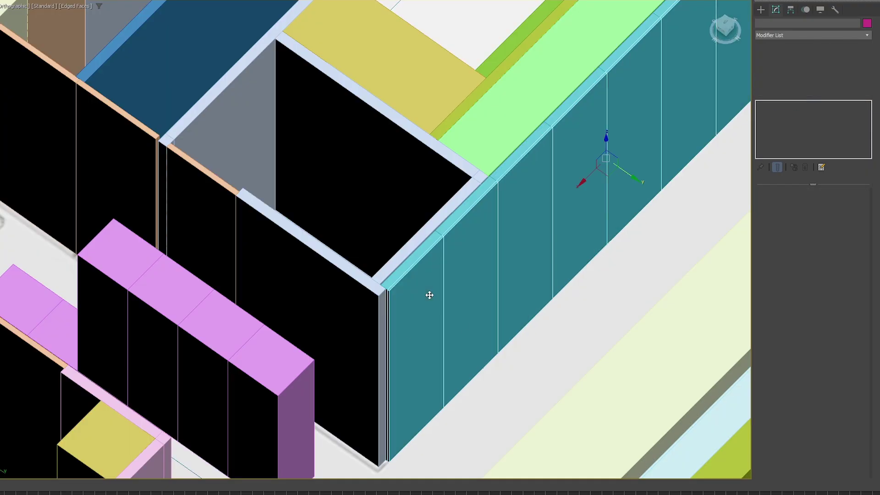
{"action": "key", "text": "alt+q"}
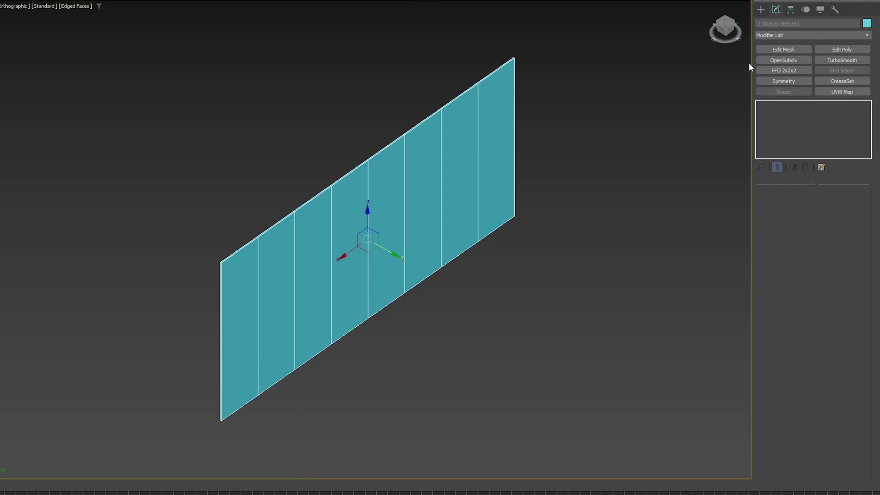
Add a Chamfer modifier to both door-panel objects.
{"action": "left_click", "coordinate": [801, 37]}
{"action": "type", "text": "ch"}
{"action": "key", "text": "Return"}
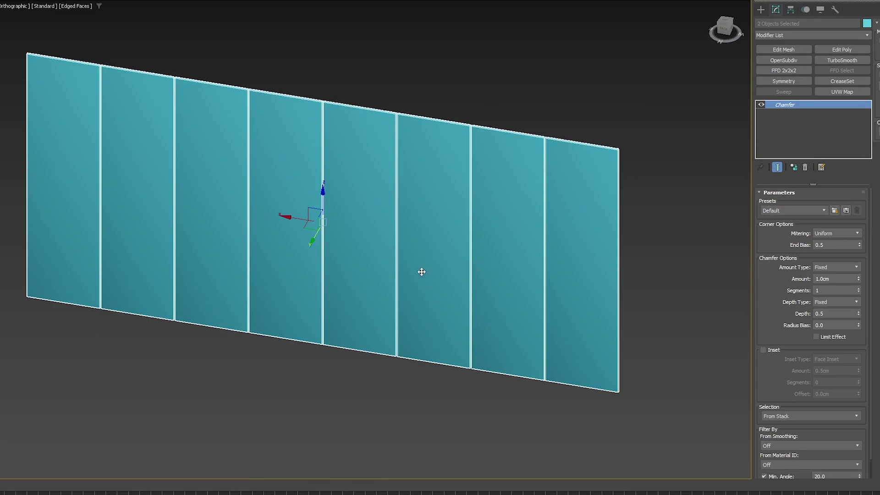
Set the door panels' chamfer to end bias 0, amount 0.26 cm and 2 segments.
{"action": "scroll", "coordinate": [475, 75], "scroll_direction": "up", "scroll_amount": 10}
{"action": "key", "text": "F4"}
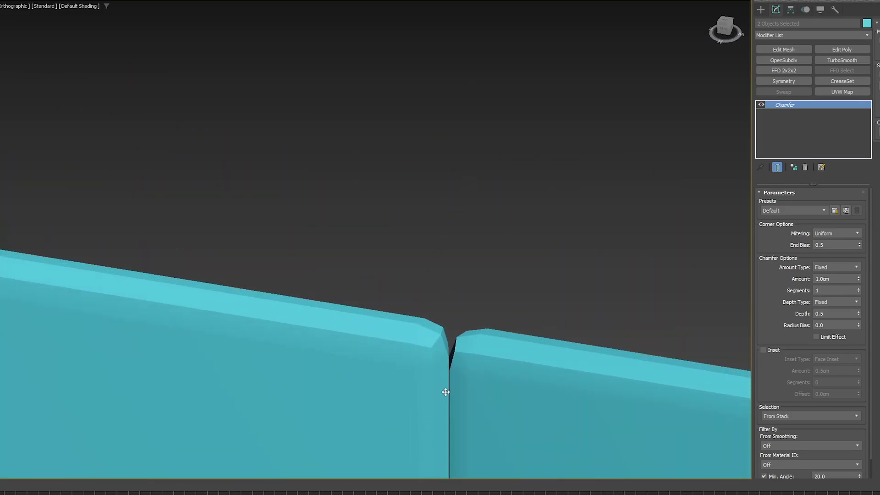
{"action": "middle_click_drag", "start_coordinate": [446, 391], "coordinate": [437, 228]}
{"action": "key", "text": "F4"}
{"action": "left_click_drag", "start_coordinate": [859, 245], "coordinate": [862, 313]}
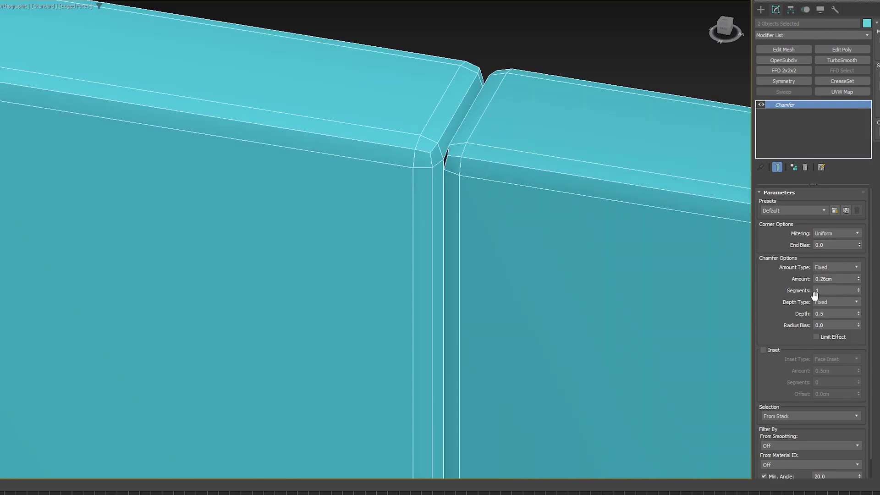
{"action": "left_click", "coordinate": [859, 288]}
{"action": "middle_click_drag", "start_coordinate": [504, 241], "coordinate": [503, 221]}
{"action": "key", "text": "F4"}
{"action": "scroll", "coordinate": [486, 172], "scroll_direction": "down", "scroll_amount": 3}
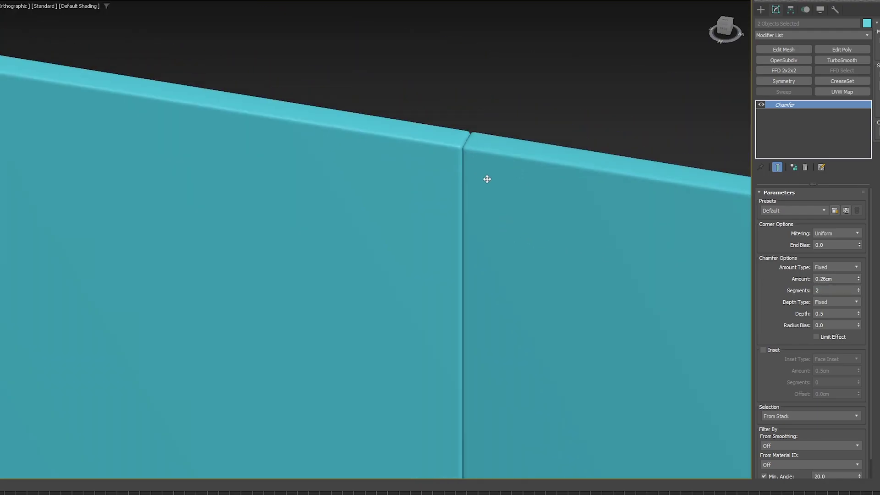
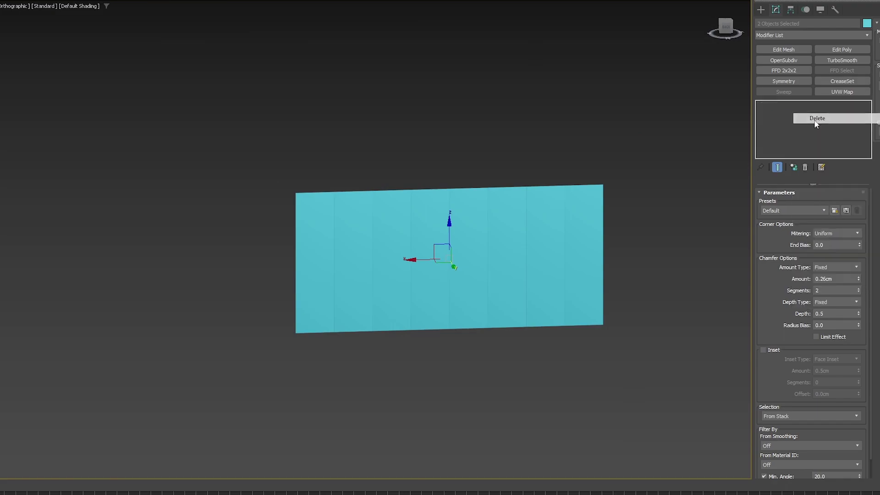
Turn edge display back on and select the object that contains the door panel at the closet's end.
{"action": "left_click", "coordinate": [413, 373]}
{"action": "scroll", "coordinate": [313, 250], "scroll_direction": "up", "scroll_amount": 5}
{"action": "left_click", "coordinate": [316, 249]}
{"action": "key", "text": "F4"}
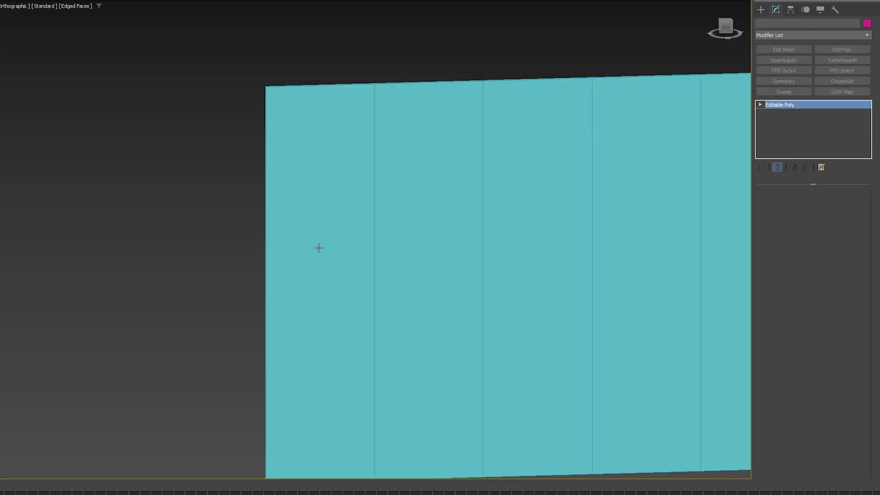
{"action": "scroll", "coordinate": [390, 132], "scroll_direction": "down", "scroll_amount": 6}
{"action": "left_click", "coordinate": [608, 442]}
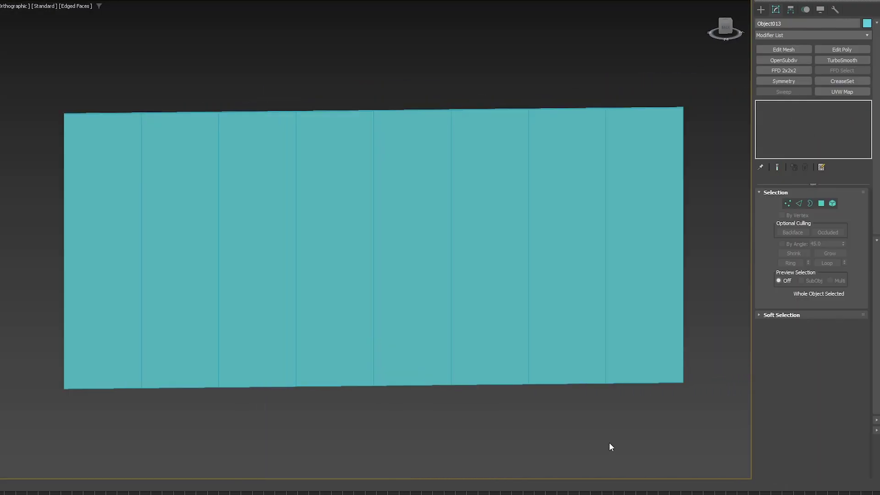
{"action": "left_click_drag", "start_coordinate": [113, 389], "coordinate": [88, 413]}
{"action": "left_click", "coordinate": [89, 410]}
{"action": "left_click", "coordinate": [112, 345]}
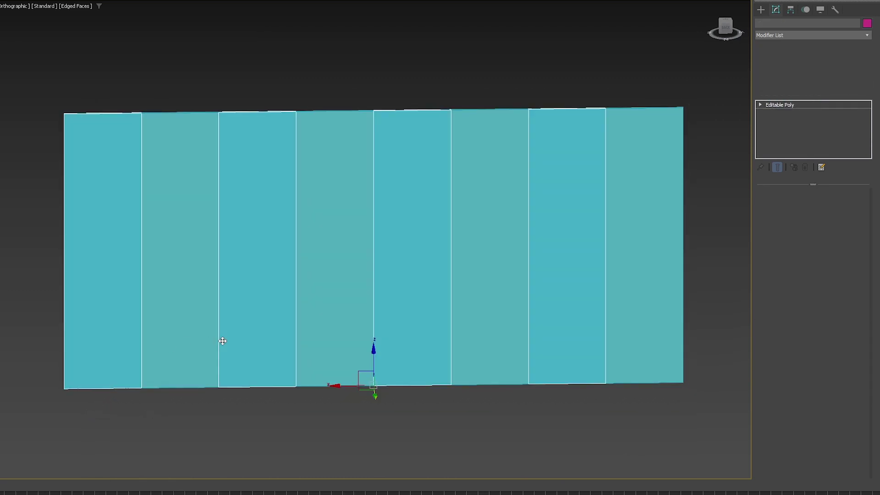
Detach the end door panel's element as its own object and leave sub-object editing.
{"action": "key", "text": "4"}
{"action": "left_click", "coordinate": [95, 305]}
{"action": "middle_click_drag", "start_coordinate": [95, 305], "coordinate": [145, 331], "text": "alt"}
{"action": "key", "text": "alt+d"}
{"action": "left_click", "coordinate": [381, 232]}
{"action": "left_click", "coordinate": [426, 221]}
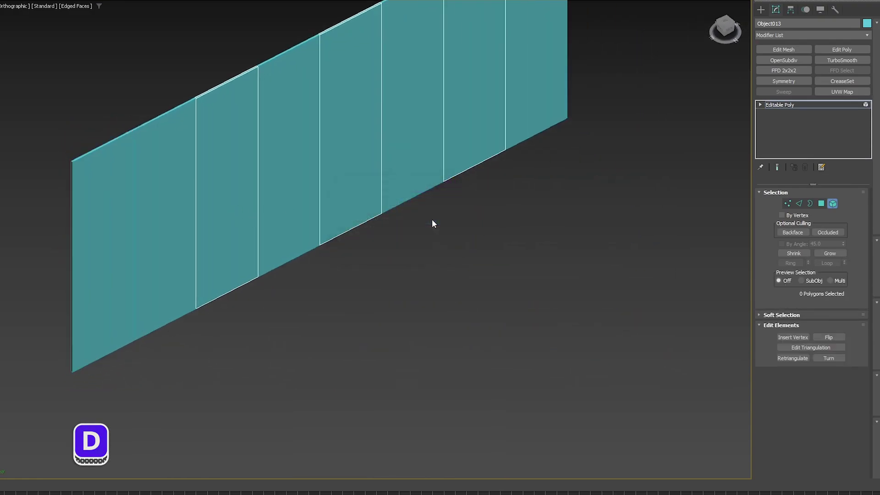
{"action": "left_click", "coordinate": [781, 105]}
Select only the detached end door panel, and undo a trial move of it along Y.
{"action": "left_click_drag", "start_coordinate": [292, 372], "coordinate": [60, 246]}
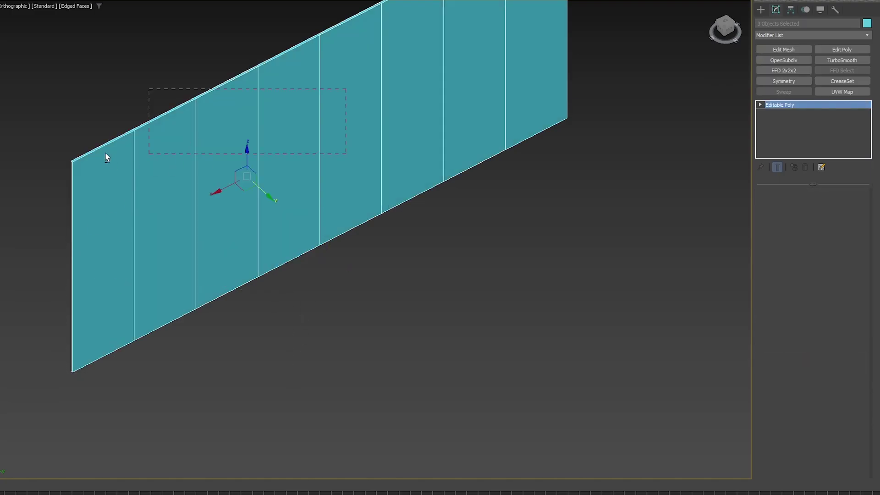
{"action": "left_click", "coordinate": [116, 181]}
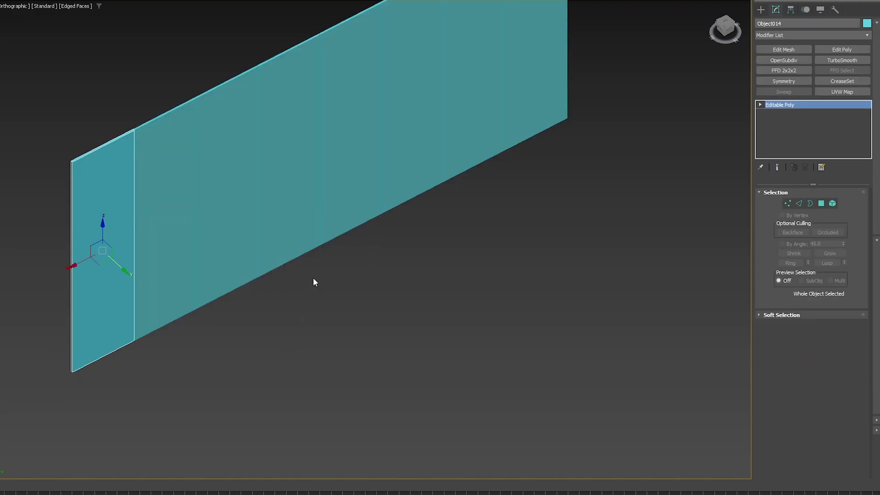
{"action": "left_click_drag", "start_coordinate": [124, 269], "coordinate": [159, 301]}
{"action": "key", "text": "ctrl+z"}
Connect the end panel's upper and lower horizontal edges with one vertical edge loop through its middle.
{"action": "middle_click_drag", "start_coordinate": [79, 167], "coordinate": [240, 173]}
{"action": "scroll", "coordinate": [240, 174], "scroll_direction": "up", "scroll_amount": 2}
{"action": "mouse_move", "coordinate": [240, 173]}
{"action": "middle_mouse_down", "text": "alt"}
{"action": "mouse_move", "coordinate": [222, 182]}
{"action": "mouse_move", "coordinate": [250, 171]}
{"action": "middle_mouse_up", "text": "alt"}
{"action": "key", "text": "2"}
{"action": "left_click_drag", "start_coordinate": [279, 100], "coordinate": [277, 481]}
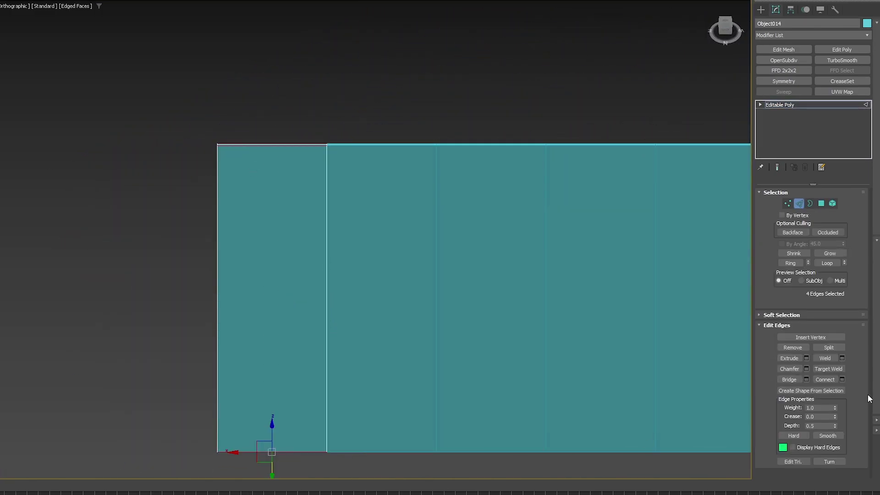
{"action": "left_click", "coordinate": [817, 379]}
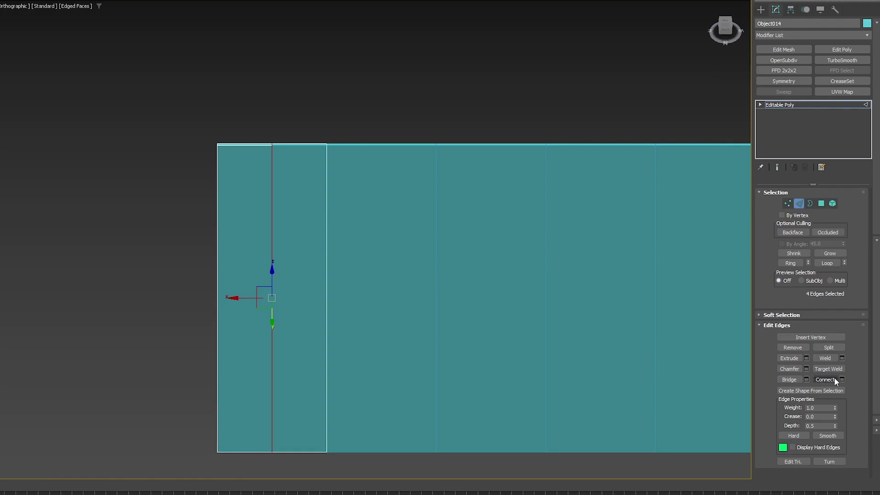
Chamfer the end panel's middle edge loop by 37.5 cm, splitting it into two loops close to the vertical sides.
{"action": "left_click", "coordinate": [806, 370]}
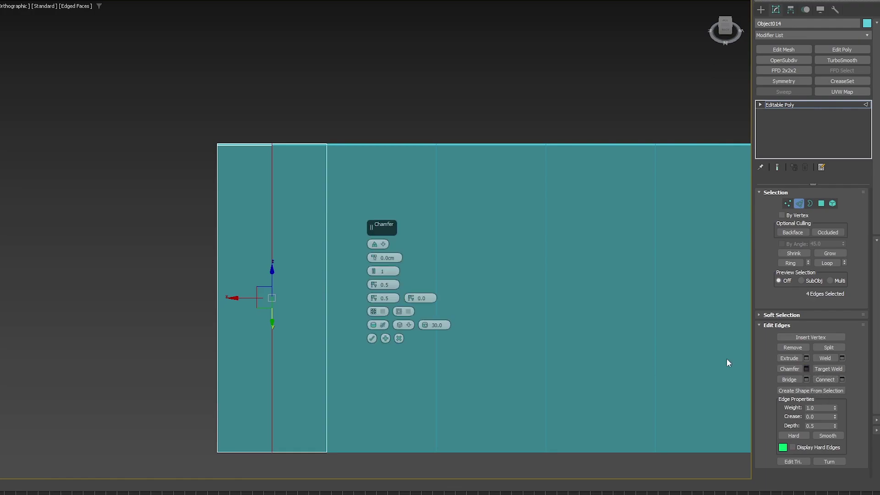
{"action": "scroll", "coordinate": [258, 156], "scroll_direction": "up", "scroll_amount": 3}
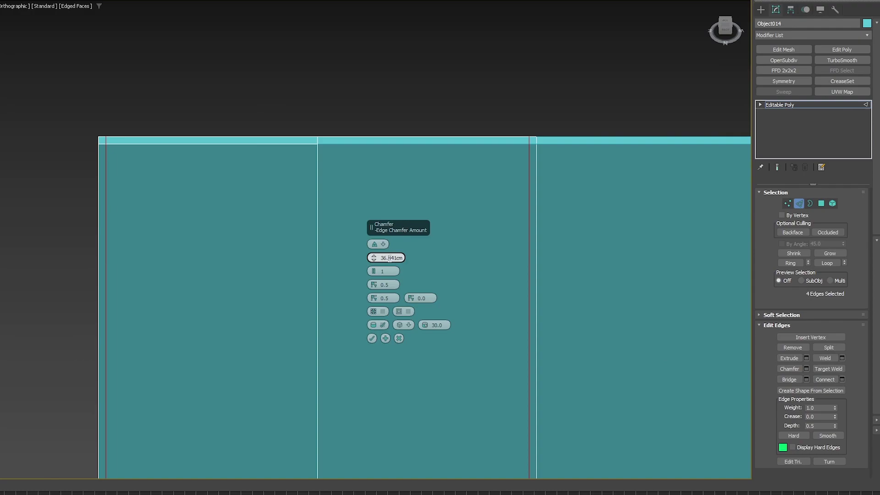
{"action": "type", "text": "37.32"}
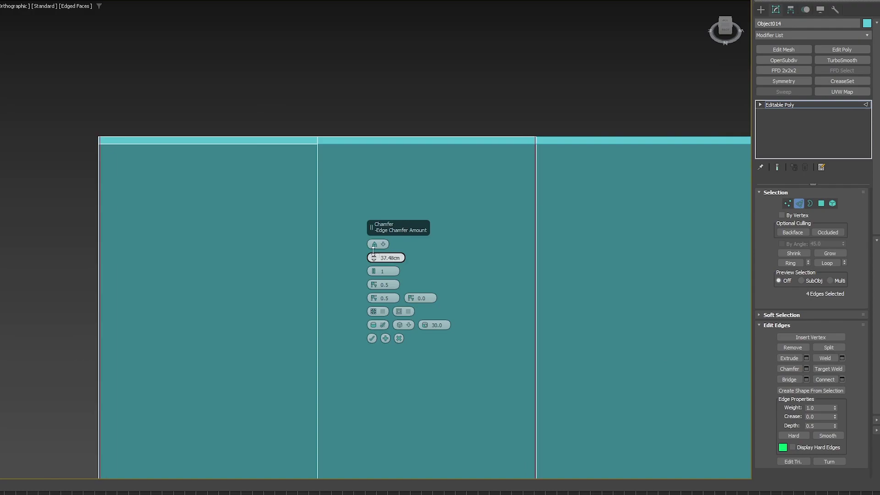
{"action": "key", "text": "Return"}
{"action": "scroll", "coordinate": [544, 164], "scroll_direction": "up", "scroll_amount": 2}
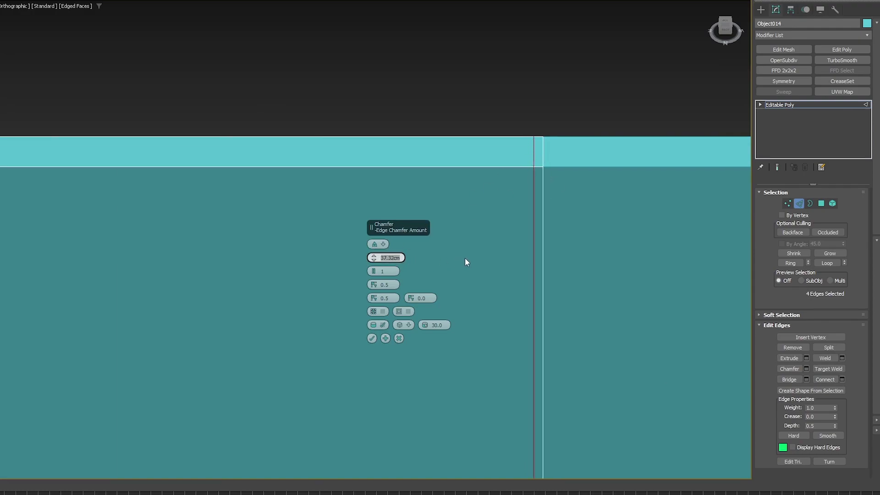
{"action": "type", "text": "37.5"}
{"action": "key", "text": "Return"}
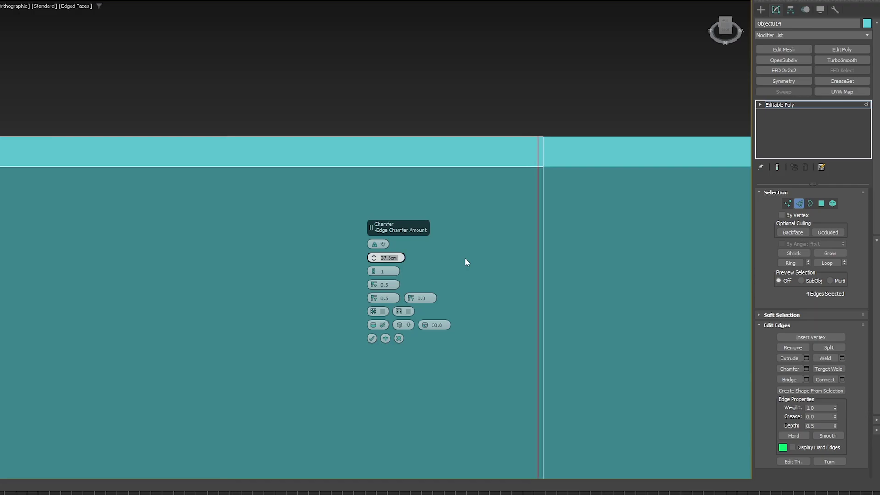
{"action": "key", "text": "Return"}
{"action": "middle_click_drag", "start_coordinate": [492, 252], "coordinate": [524, 226]}
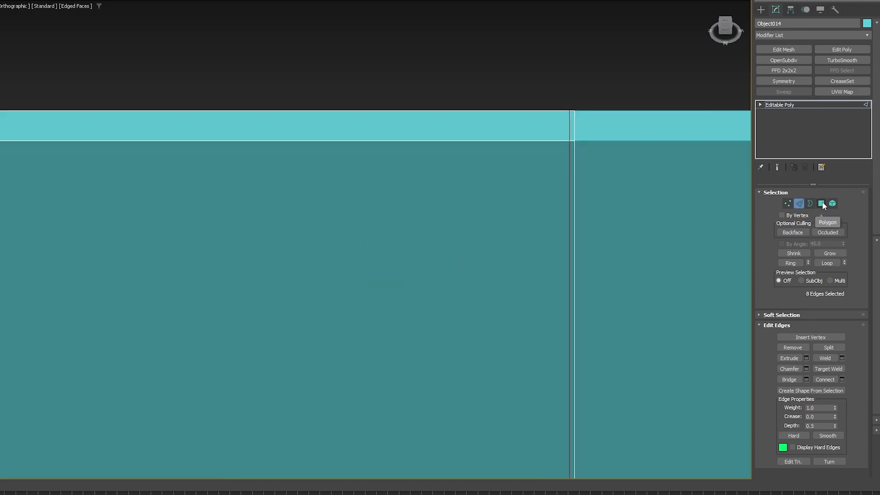
Convert the chamfered edges to a polygon selection, exclude the middle area, and delete the narrow strips along both vertical sides.
{"action": "left_click", "coordinate": [821, 203], "text": "ctrl"}
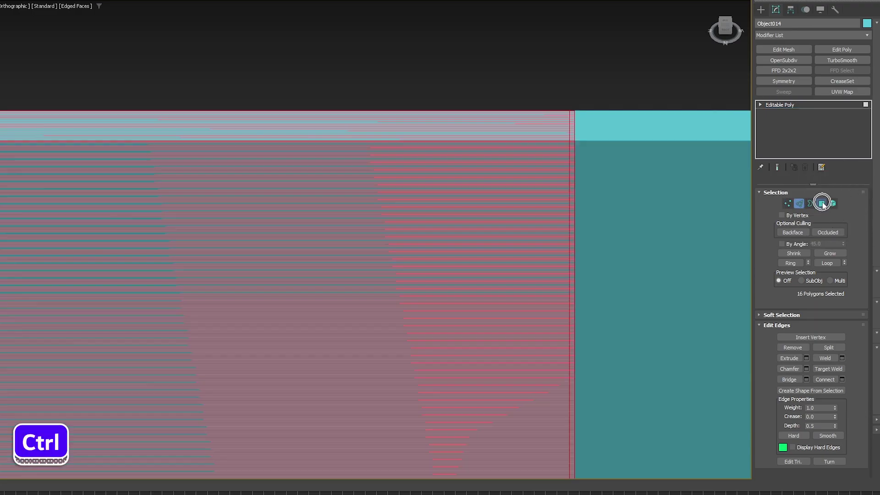
{"action": "key", "text": "z"}
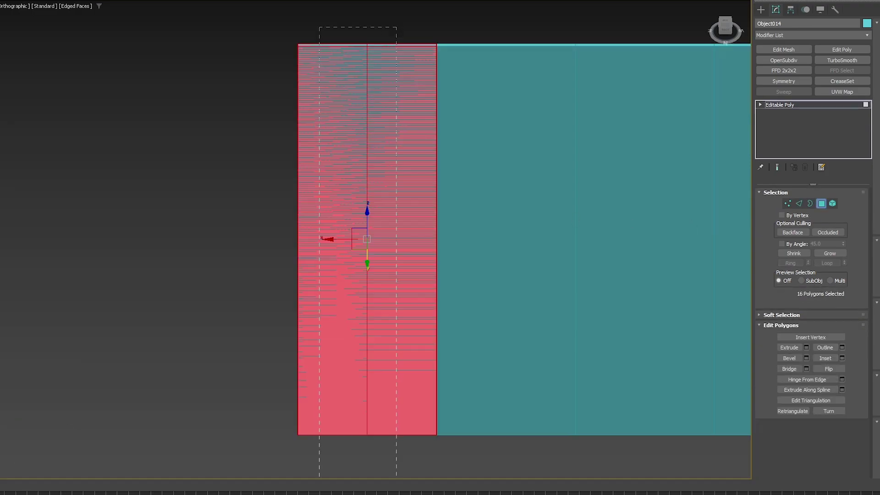
{"action": "left_click_drag", "start_coordinate": [397, 27], "coordinate": [319, 486], "text": "alt"}
{"action": "middle_click_drag", "start_coordinate": [307, 106], "coordinate": [376, 44], "text": "alt"}
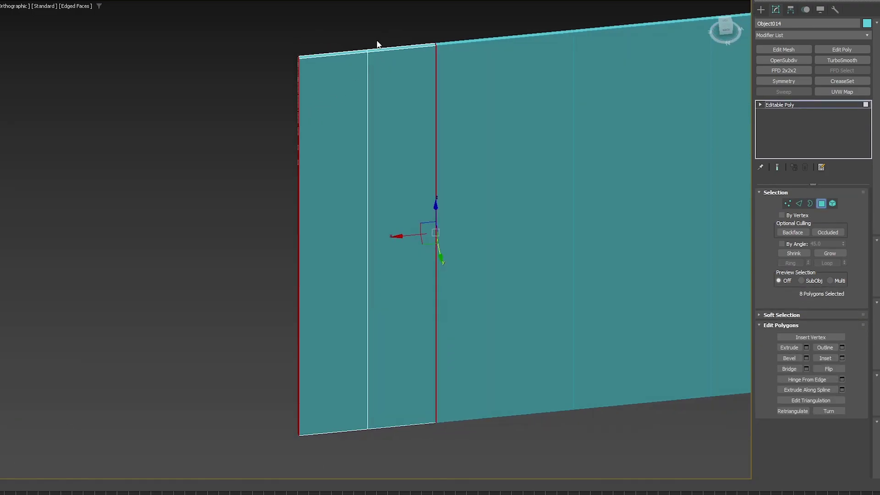
{"action": "middle_click_drag", "start_coordinate": [333, 300], "coordinate": [346, 63], "text": "alt"}
{"action": "left_click", "coordinate": [350, 74]}
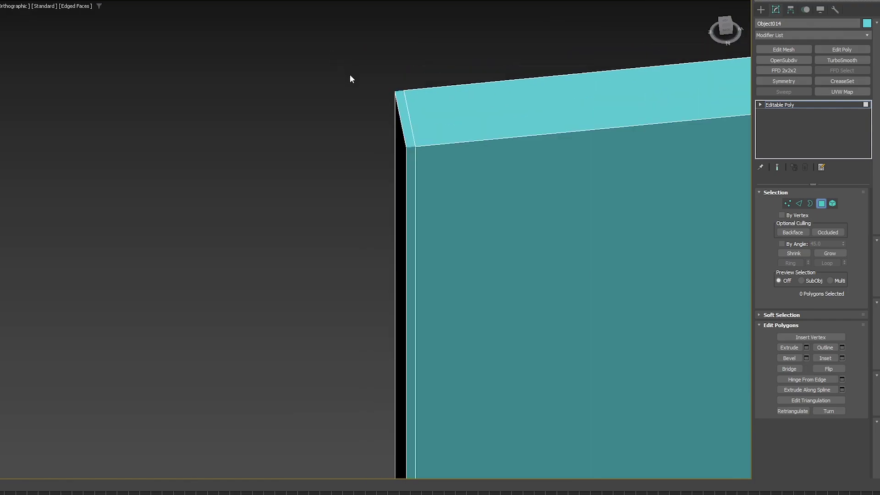
{"action": "key", "text": "z"}
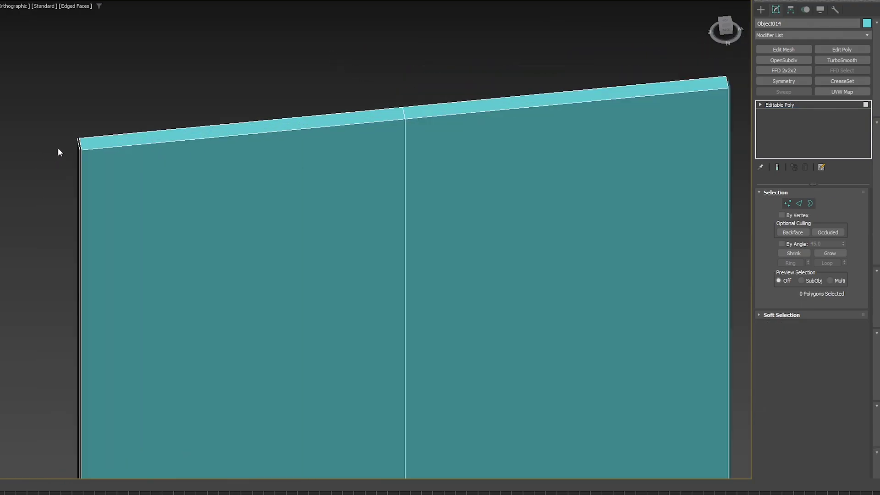
{"action": "key", "text": "4"}
{"action": "scroll", "coordinate": [71, 141], "scroll_direction": "up", "scroll_amount": 10}
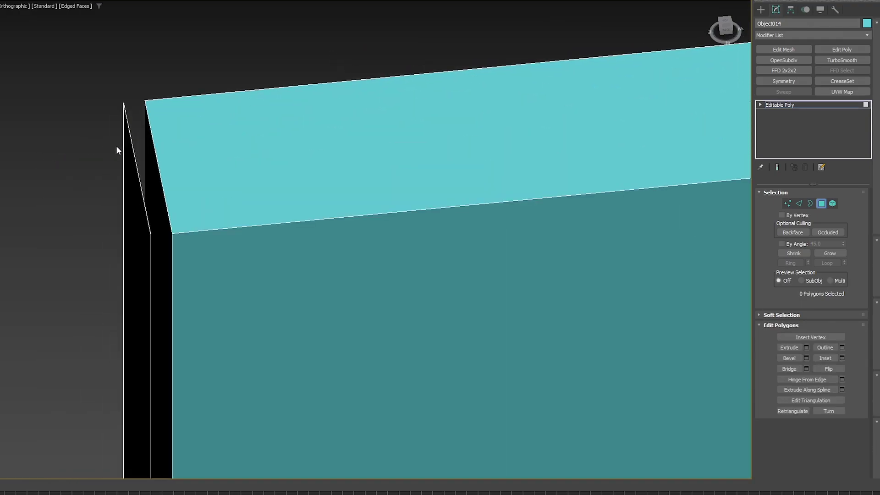
{"action": "scroll", "coordinate": [250, 112], "scroll_direction": "down", "scroll_amount": 5}
{"action": "scroll", "coordinate": [365, 116], "scroll_direction": "down", "scroll_amount": 5}
Select the two leftover thin side faces of the end panel and delete them.
{"action": "middle_click_drag", "start_coordinate": [364, 116], "coordinate": [359, 113], "text": "alt"}
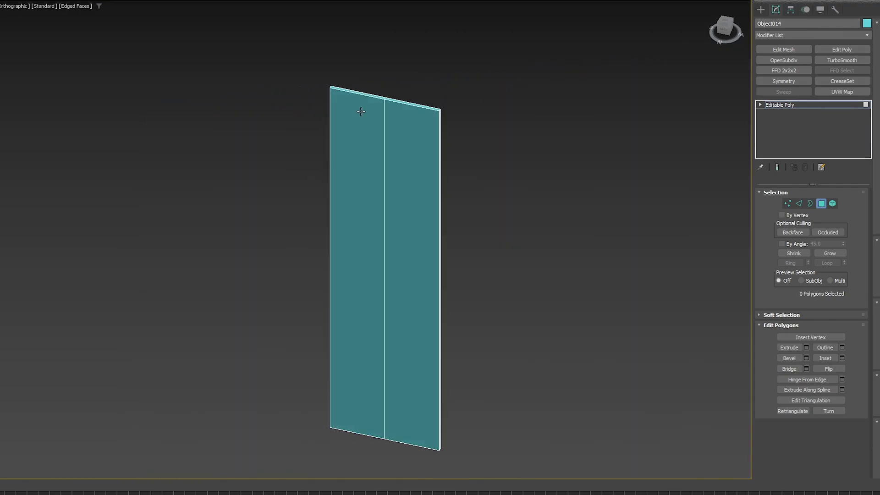
{"action": "scroll", "coordinate": [458, 118], "scroll_direction": "up", "scroll_amount": 8}
{"action": "scroll", "coordinate": [501, 116], "scroll_direction": "up", "scroll_amount": 3}
{"action": "left_click", "coordinate": [491, 180]}
{"action": "scroll", "coordinate": [494, 179], "scroll_direction": "down", "scroll_amount": 5}
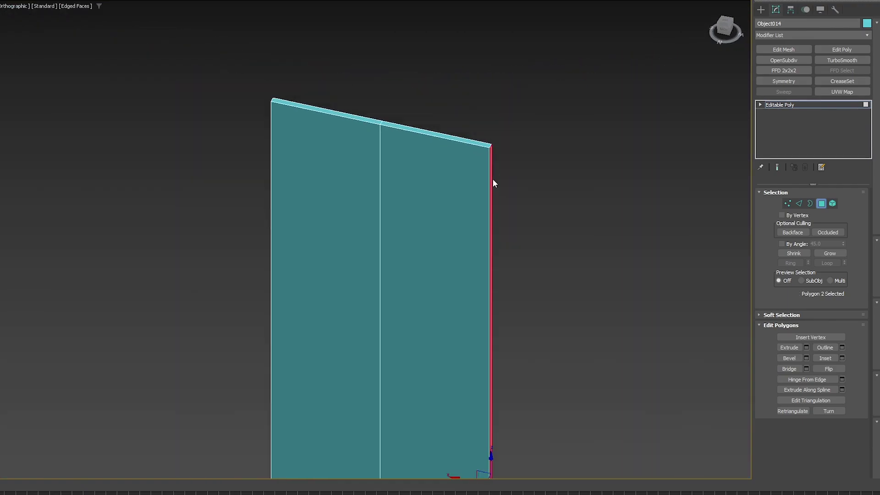
{"action": "scroll", "coordinate": [236, 29], "scroll_direction": "up", "scroll_amount": 8}
{"action": "scroll", "coordinate": [305, 30], "scroll_direction": "up", "scroll_amount": 5}
{"action": "left_click", "coordinate": [419, 43], "text": "ctrl"}
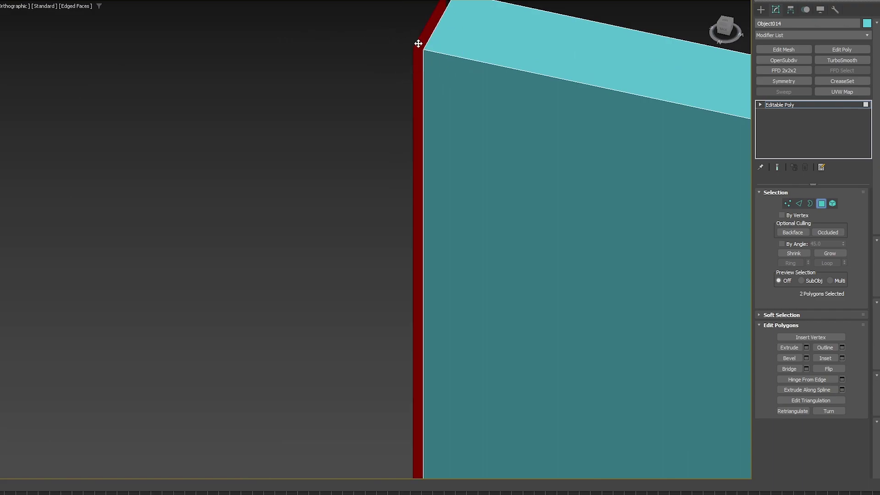
{"action": "key", "text": "z"}
{"action": "key", "text": "Delete"}
Cap the open borders on both vertical sides of the end panel and leave sub-object editing.
{"action": "key", "text": "3"}
{"action": "middle_click_drag", "start_coordinate": [263, 152], "coordinate": [700, 187], "text": "alt"}
{"action": "left_click", "coordinate": [824, 349]}
{"action": "middle_click_drag", "start_coordinate": [638, 280], "coordinate": [451, 230], "text": "alt"}
{"action": "left_click", "coordinate": [804, 106]}
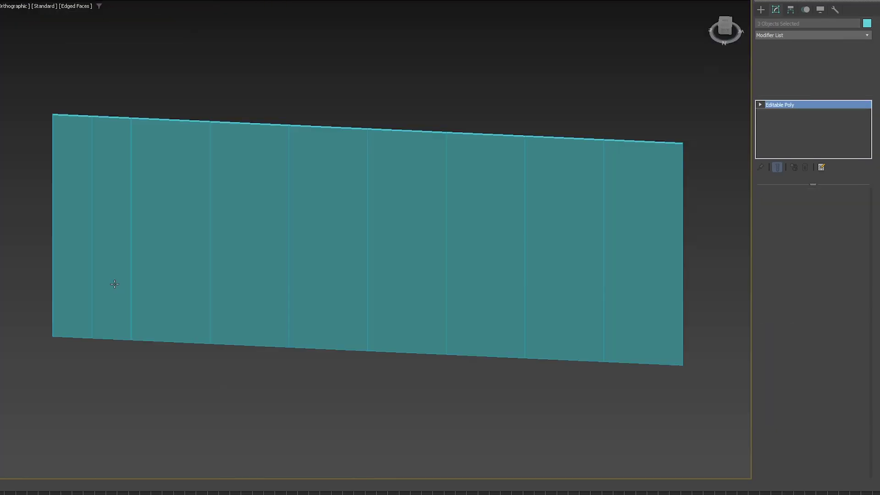
Clone only the capped end panel as snapped, side-by-side instances along X to fill the closet front.
{"action": "left_click_drag", "start_coordinate": [112, 81], "coordinate": [75, 136]}
{"action": "left_click_drag", "start_coordinate": [157, 90], "coordinate": [336, 191], "text": "alt"}
{"action": "left_click", "coordinate": [64, 229]}
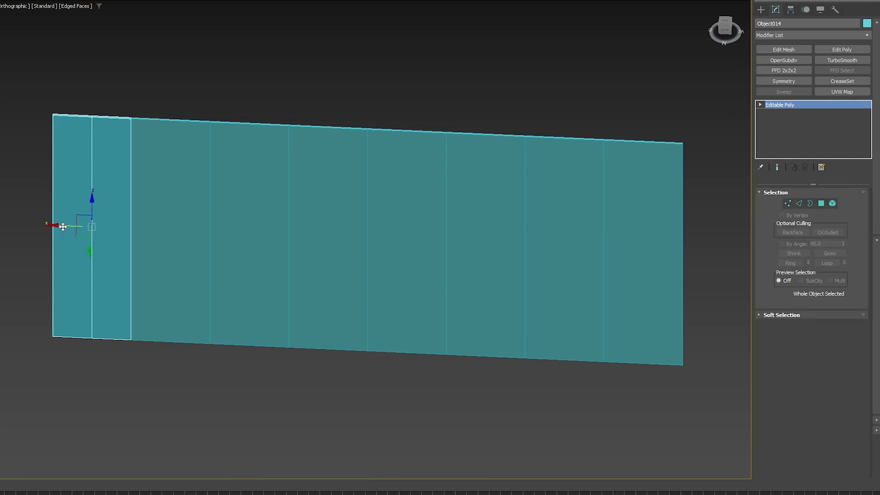
{"action": "left_click_drag", "start_coordinate": [62, 225], "coordinate": [170, 118], "text": "shift"}
{"action": "key", "text": "s"}
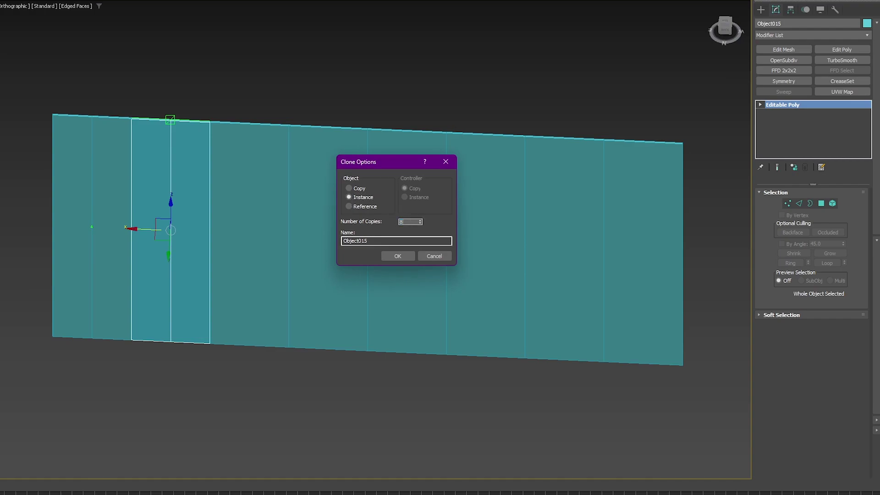
{"action": "left_click", "coordinate": [398, 256]}
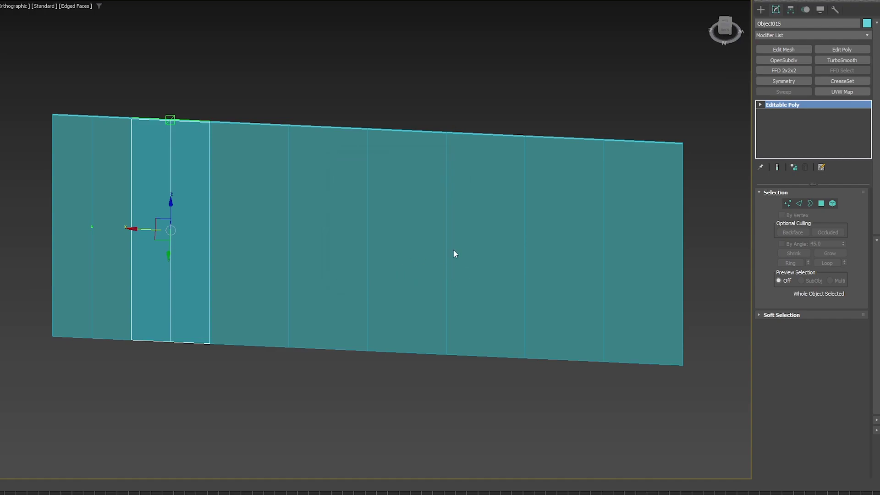
Delete the surplus panel instance beyond the far end of the closet front.
{"action": "middle_click_drag", "start_coordinate": [618, 250], "coordinate": [248, 248]}
{"action": "key", "text": "Delete"}
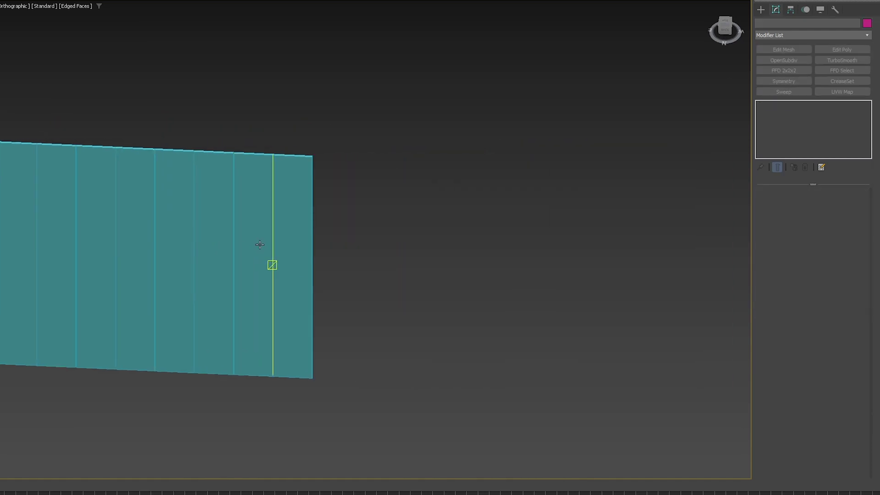
{"action": "middle_click_drag", "start_coordinate": [268, 219], "coordinate": [506, 243]}
{"action": "scroll", "coordinate": [507, 243], "scroll_direction": "down", "scroll_amount": 3}
Select and delete the two original closet front objects that overlap the new panel instances.
{"action": "left_click", "coordinate": [478, 259]}
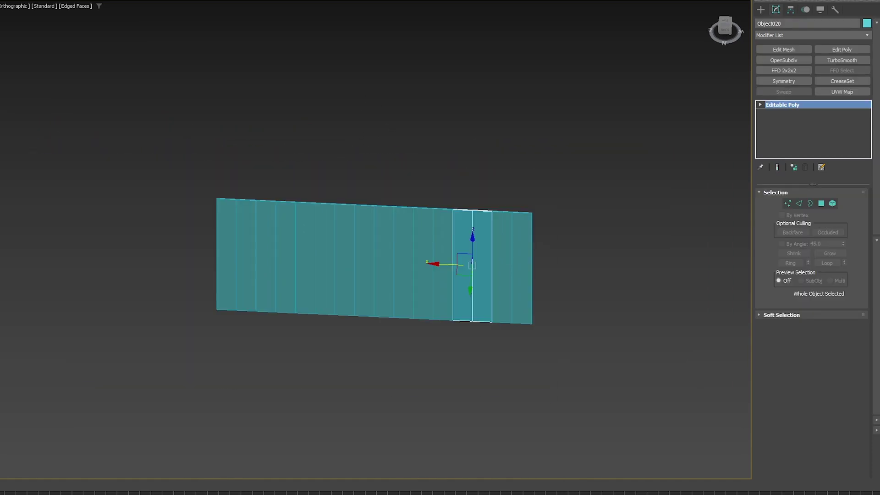
{"action": "left_click", "coordinate": [508, 263]}
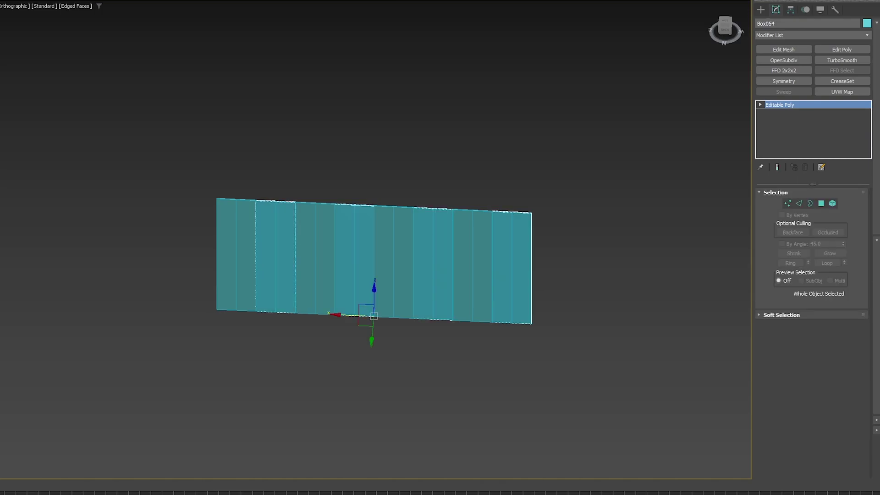
{"action": "key", "text": "ctrl+d"}
{"action": "left_click", "coordinate": [243, 239]}
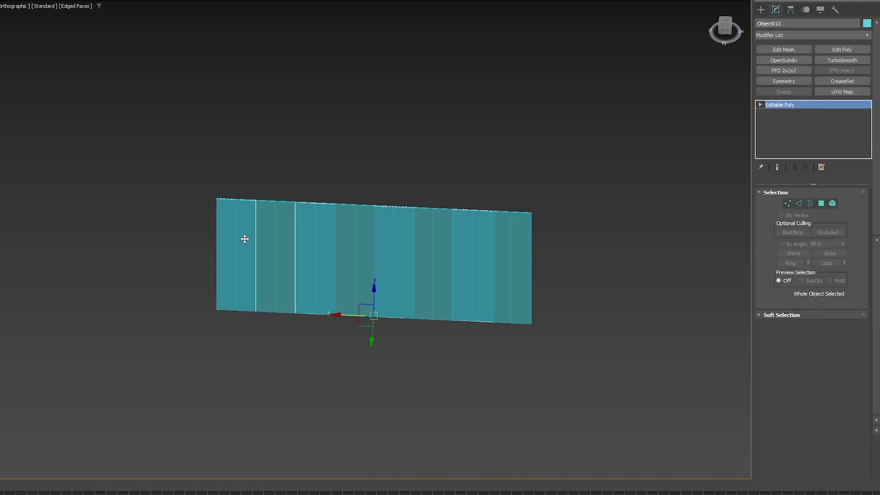
{"action": "key", "text": "ctrl+d"}
Exit isolation in a perspective view and inspect the gaps between the door panels with edge display off.
{"action": "scroll", "coordinate": [229, 199], "scroll_direction": "up", "scroll_amount": 10}
{"action": "key", "text": "F4"}
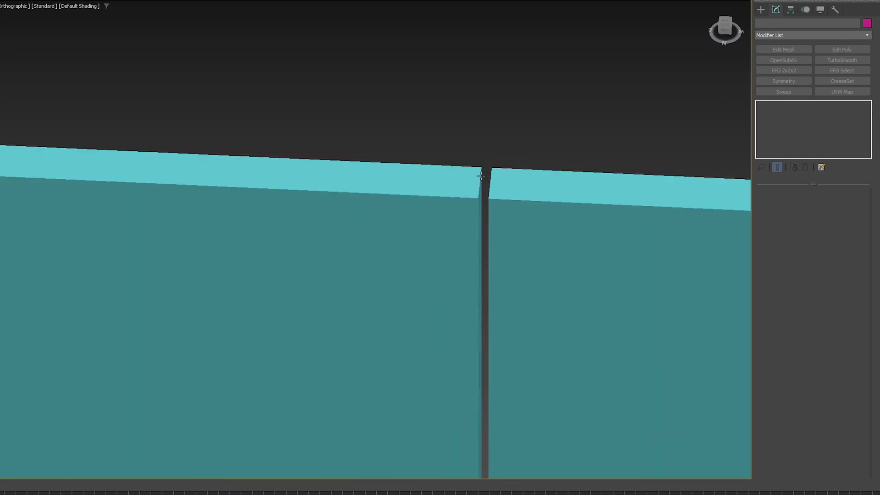
{"action": "scroll", "coordinate": [484, 197], "scroll_direction": "down", "scroll_amount": 6}
{"action": "key", "text": "p"}
{"action": "key", "text": "z"}
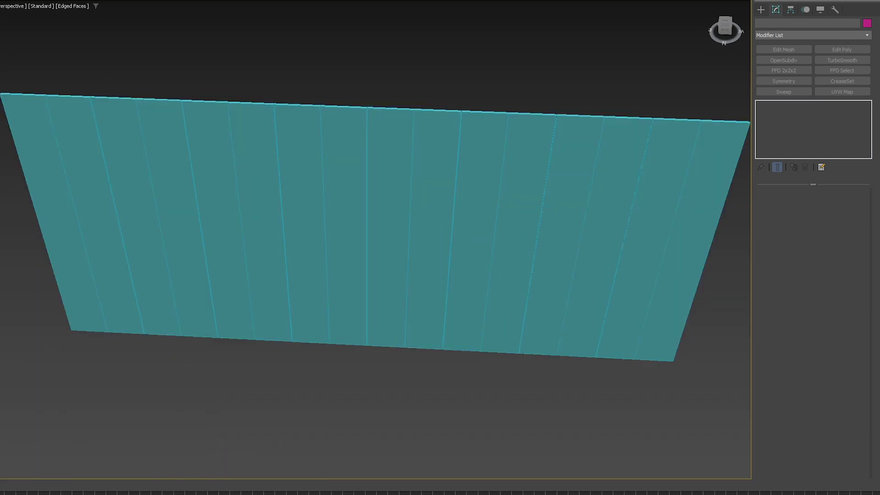
{"action": "key", "text": "alt+q"}
{"action": "left_click", "coordinate": [304, 208]}
{"action": "scroll", "coordinate": [315, 209], "scroll_direction": "up", "scroll_amount": 4}
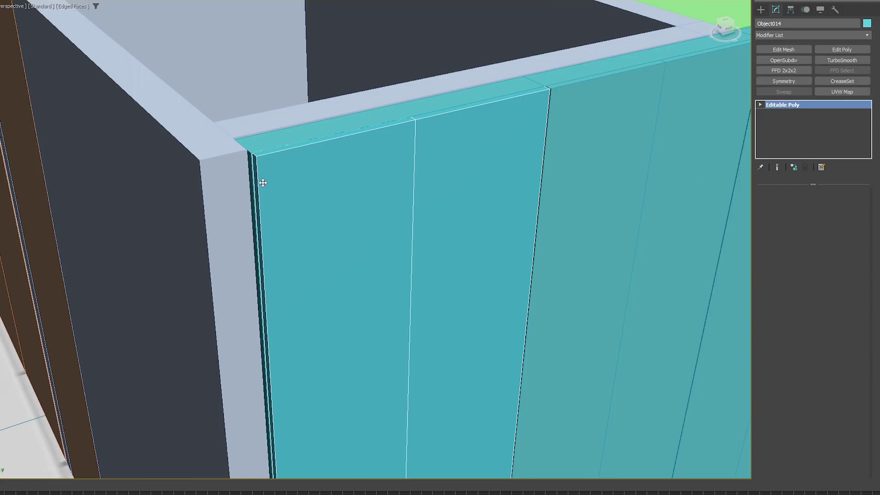
{"action": "key", "text": "F4"}
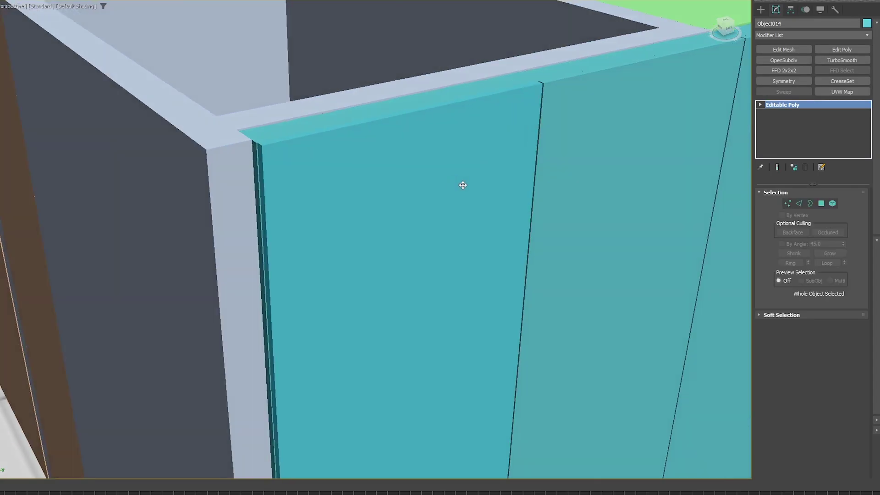
{"action": "middle_click_drag", "start_coordinate": [462, 182], "coordinate": [499, 175], "text": "alt"}
{"action": "key", "text": "F4"}
{"action": "middle_click_drag", "start_coordinate": [531, 119], "coordinate": [412, 124], "text": "alt"}
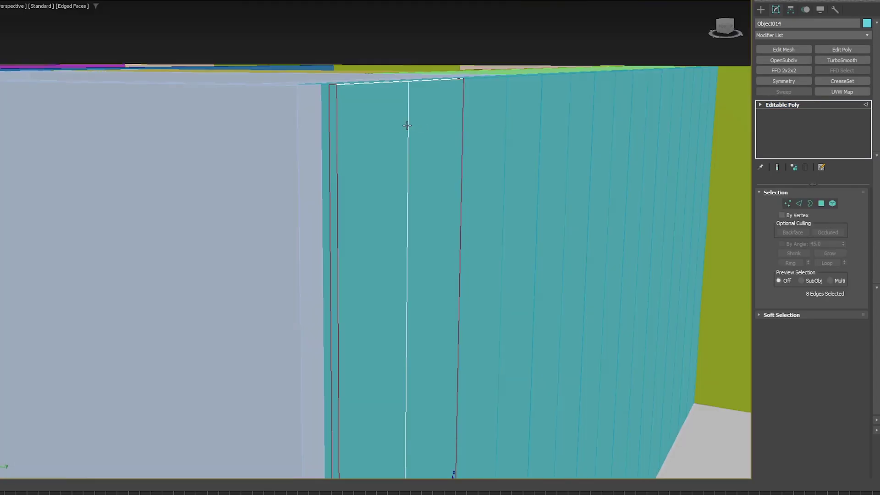
Remove the vertical middle edge loop from the end door panel and leave sub-object editing.
{"action": "key", "text": "2"}
{"action": "left_click", "coordinate": [407, 90]}
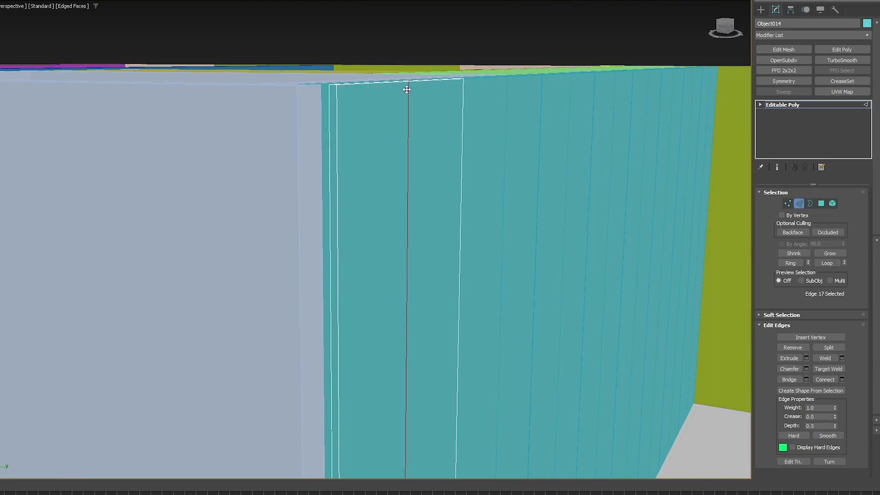
{"action": "middle_click_drag", "start_coordinate": [407, 91], "coordinate": [416, 235], "text": "alt"}
{"action": "left_click", "coordinate": [416, 241]}
{"action": "key", "text": "ctrl+z"}
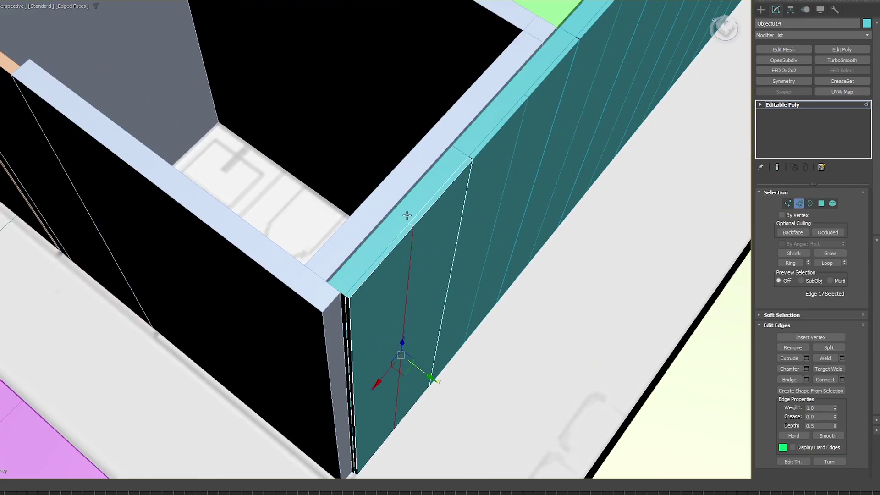
{"action": "scroll", "coordinate": [407, 220], "scroll_direction": "up", "scroll_amount": 6}
{"action": "double_click", "coordinate": [415, 241]}
{"action": "key", "text": "x"}
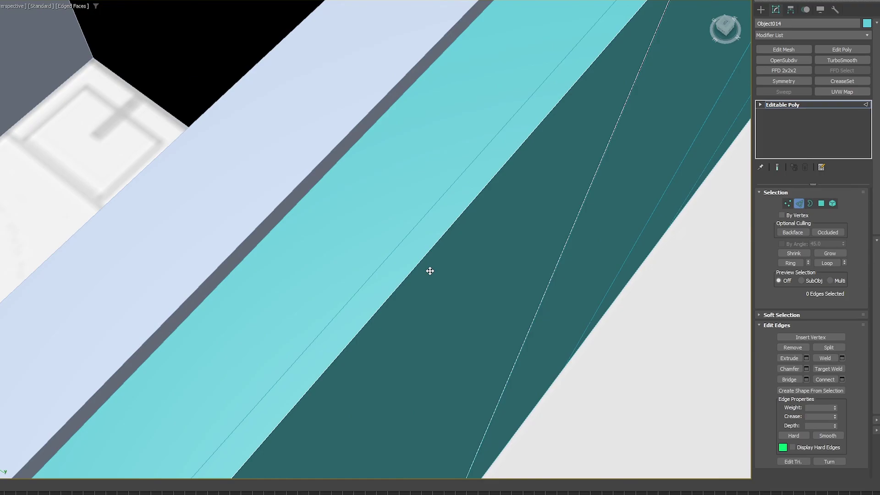
{"action": "key", "text": "1"}
{"action": "scroll", "coordinate": [430, 271], "scroll_direction": "down", "scroll_amount": 3}
{"action": "scroll", "coordinate": [430, 271], "scroll_direction": "down", "scroll_amount": 4}
{"action": "middle_click_drag", "start_coordinate": [426, 268], "coordinate": [496, 167], "text": "alt"}
{"action": "scroll", "coordinate": [403, 250], "scroll_direction": "down", "scroll_amount": 3}
{"action": "key", "text": "1"}
Isolate the light-blue closet front around the window opening and collapse its Shell modifier into the Editable Poly.
{"action": "scroll", "coordinate": [430, 244], "scroll_direction": "down", "scroll_amount": 7}
{"action": "scroll", "coordinate": [326, 124], "scroll_direction": "up", "scroll_amount": 6}
{"action": "middle_click_drag", "start_coordinate": [322, 128], "coordinate": [331, 134], "text": "alt"}
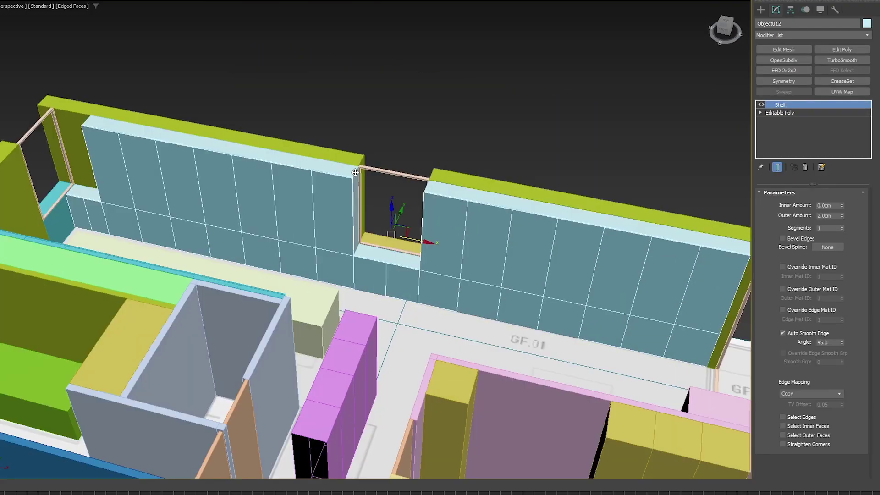
{"action": "key", "text": "alt+q"}
{"action": "scroll", "coordinate": [364, 191], "scroll_direction": "up", "scroll_amount": 3}
{"action": "middle_click_drag", "start_coordinate": [364, 191], "coordinate": [472, 180]}
{"action": "scroll", "coordinate": [279, 232], "scroll_direction": "up", "scroll_amount": 3}
{"action": "scroll", "coordinate": [343, 287], "scroll_direction": "up", "scroll_amount": 5}
{"action": "middle_click_drag", "start_coordinate": [279, 233], "coordinate": [366, 297], "text": "alt"}
{"action": "key", "text": "z"}
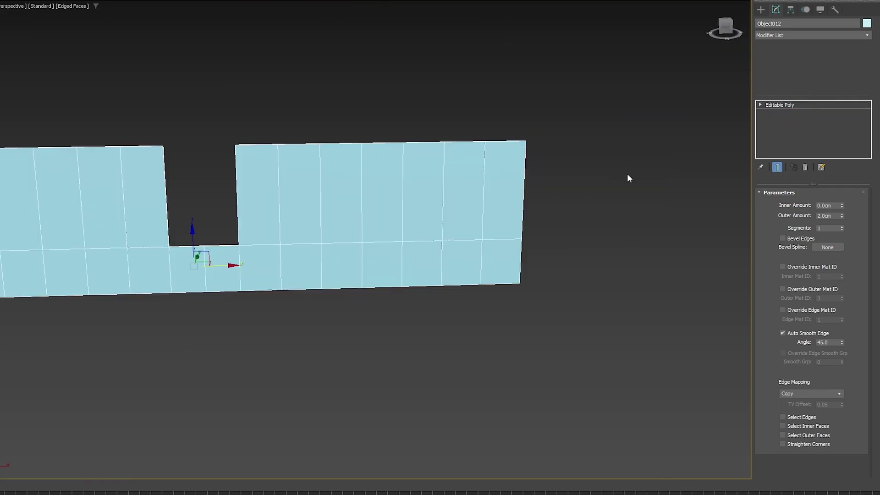
Detach the end panel's polygons from the light-blue closet front as a cloned object.
{"action": "key", "text": "5"}
{"action": "key", "text": "ctrl+a"}
{"action": "middle_click_drag", "start_coordinate": [554, 220], "coordinate": [554, 137], "text": "alt"}
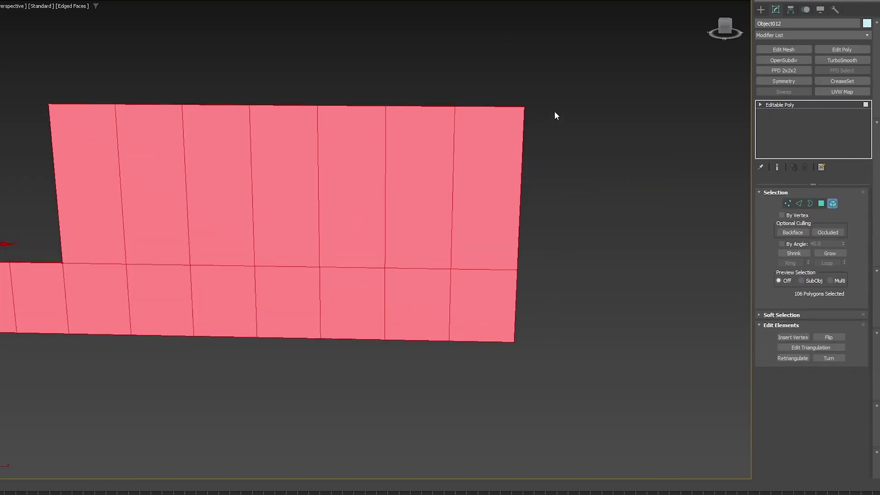
{"action": "key", "text": "4"}
{"action": "left_click_drag", "start_coordinate": [567, 83], "coordinate": [419, 395]}
{"action": "middle_click_drag", "start_coordinate": [589, 165], "coordinate": [415, 104], "text": "alt"}
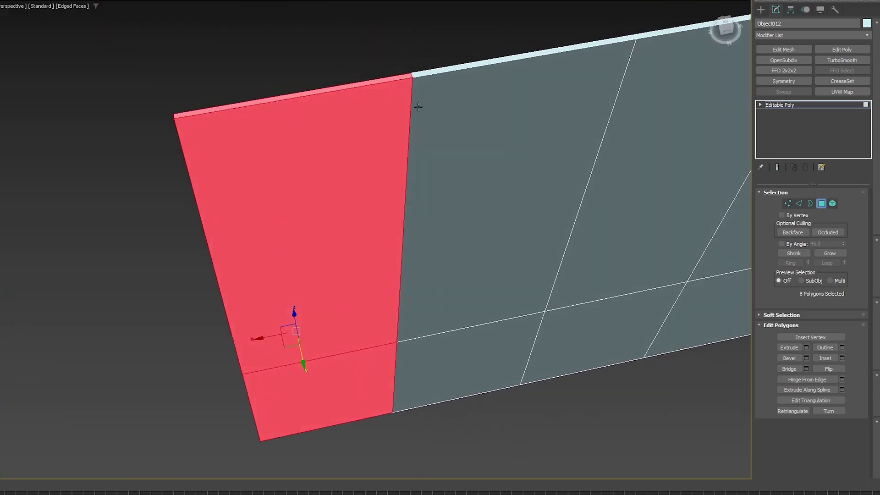
{"action": "left_click", "coordinate": [386, 230]}
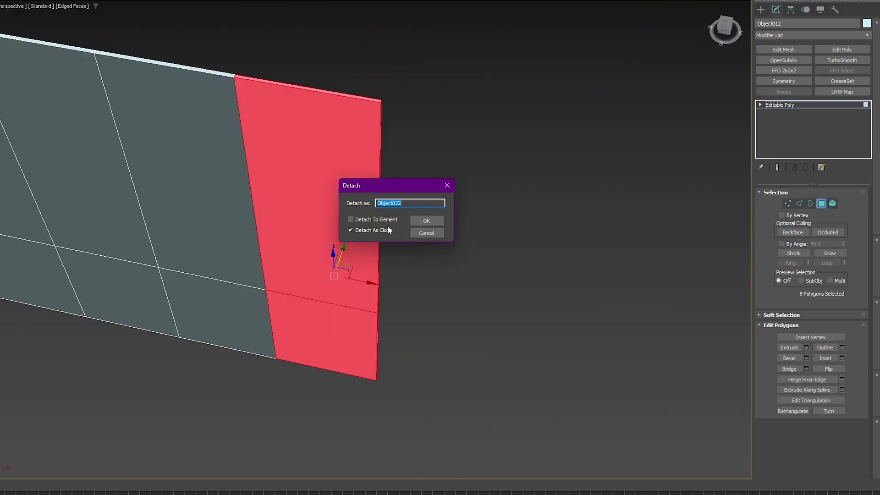
{"action": "left_click", "coordinate": [427, 220]}
{"action": "left_click", "coordinate": [426, 222]}
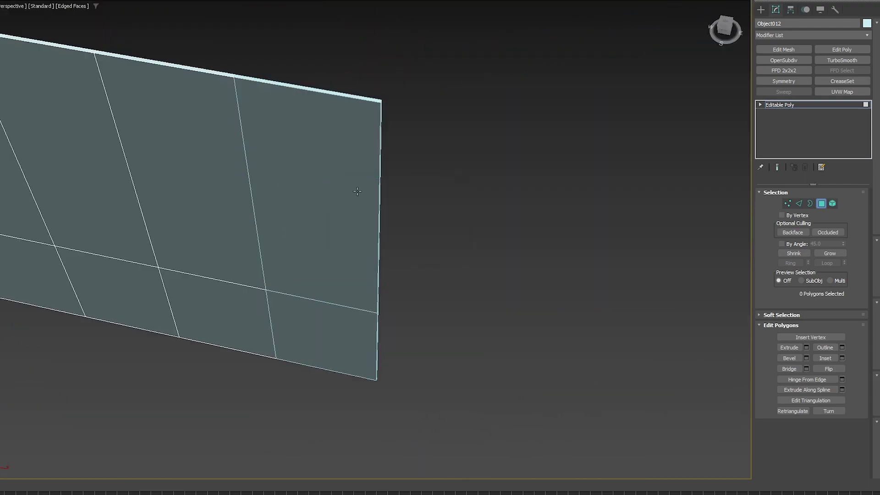
Leave polygon editing, select the cloned end panel, test-move it and undo the move.
{"action": "left_click", "coordinate": [792, 108]}
{"action": "left_click", "coordinate": [538, 123]}
{"action": "left_click", "coordinate": [355, 147]}
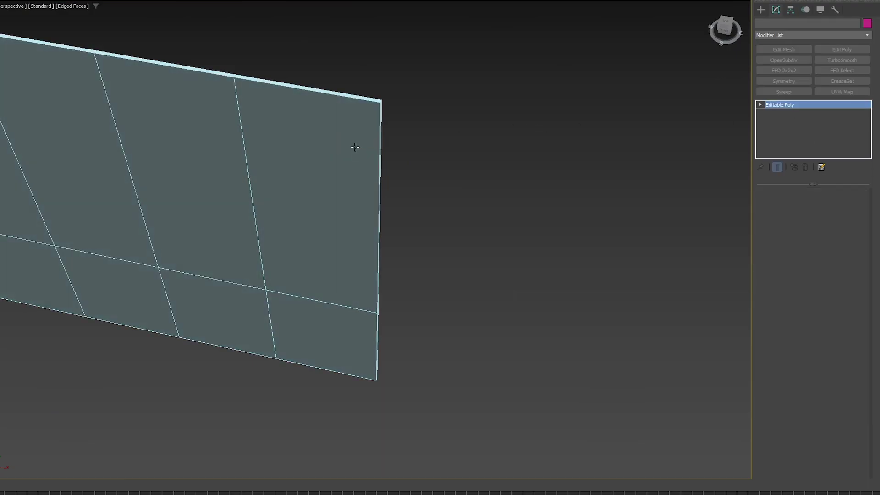
{"action": "scroll", "coordinate": [304, 157], "scroll_direction": "down", "scroll_amount": 5}
{"action": "left_click", "coordinate": [304, 156]}
{"action": "scroll", "coordinate": [306, 155], "scroll_direction": "up", "scroll_amount": 4}
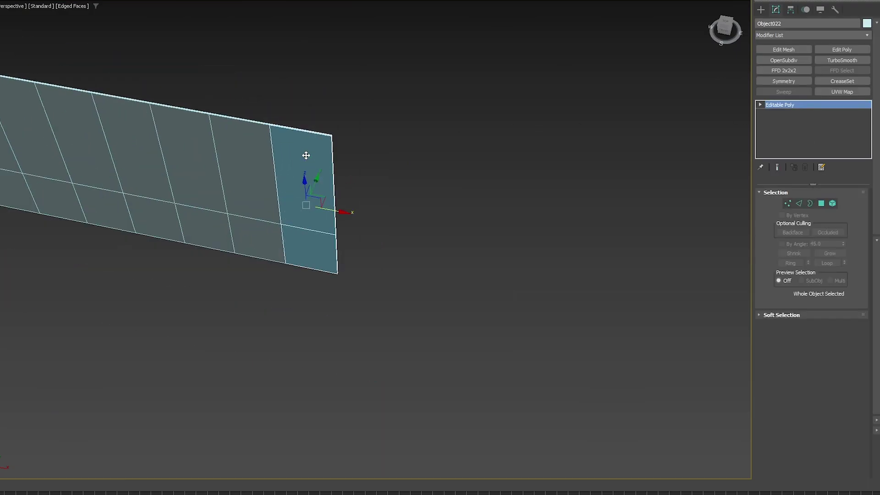
{"action": "left_click_drag", "start_coordinate": [314, 179], "coordinate": [228, 304]}
{"action": "key", "text": "ctrl+z"}
Select all vertices of the cloned end panel.
{"action": "middle_click_drag", "start_coordinate": [210, 193], "coordinate": [343, 176]}
{"action": "middle_click_drag", "start_coordinate": [344, 176], "coordinate": [322, 168], "text": "alt"}
{"action": "middle_click_drag", "start_coordinate": [389, 158], "coordinate": [405, 147], "text": "alt"}
{"action": "key", "text": "1"}
{"action": "left_click_drag", "start_coordinate": [525, 71], "coordinate": [363, 407]}
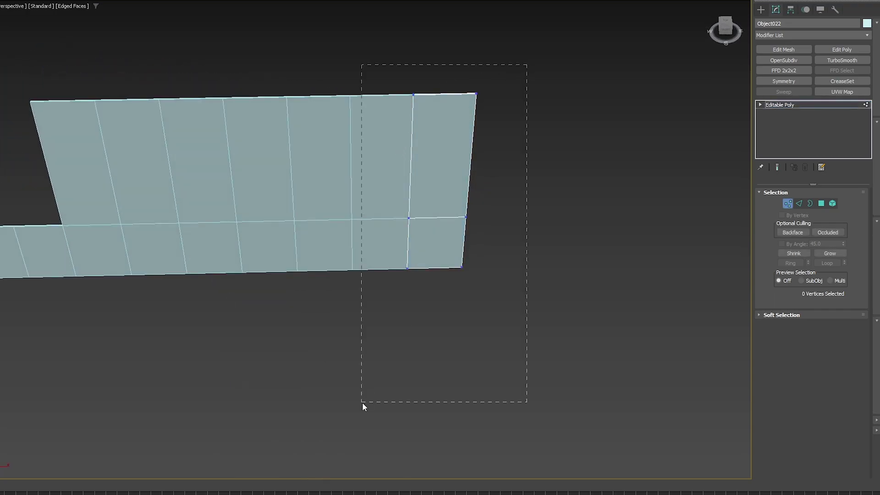
{"action": "scroll", "coordinate": [508, 177], "scroll_direction": "up", "scroll_amount": 4}
{"action": "middle_click_drag", "start_coordinate": [510, 172], "coordinate": [506, 182]}
{"action": "middle_click_drag", "start_coordinate": [421, 195], "coordinate": [443, 186], "text": "alt"}
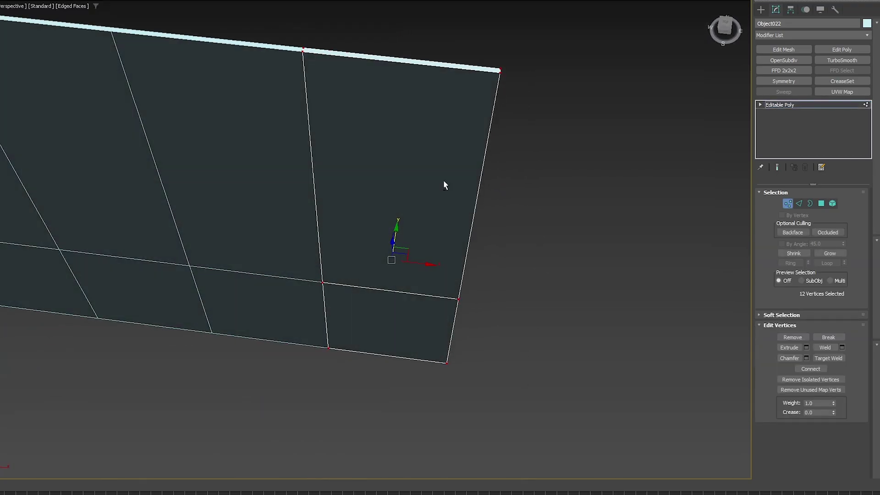
Chamfer the cloned panel's vertical middle edge loop by 38.5 cm.
{"action": "key", "text": "2"}
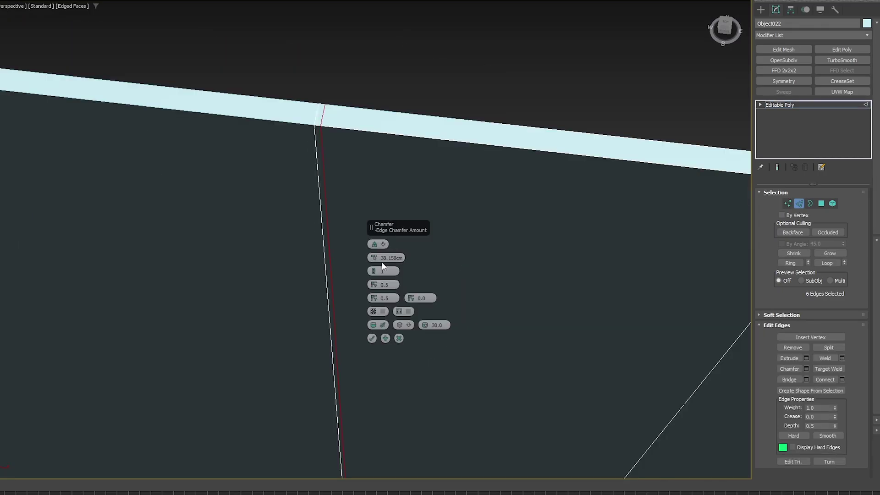
{"action": "left_click_drag", "start_coordinate": [381, 259], "coordinate": [430, 246]}
{"action": "type", "text": "38"}
{"action": "key", "text": "Return"}
{"action": "type", "text": "38.5"}
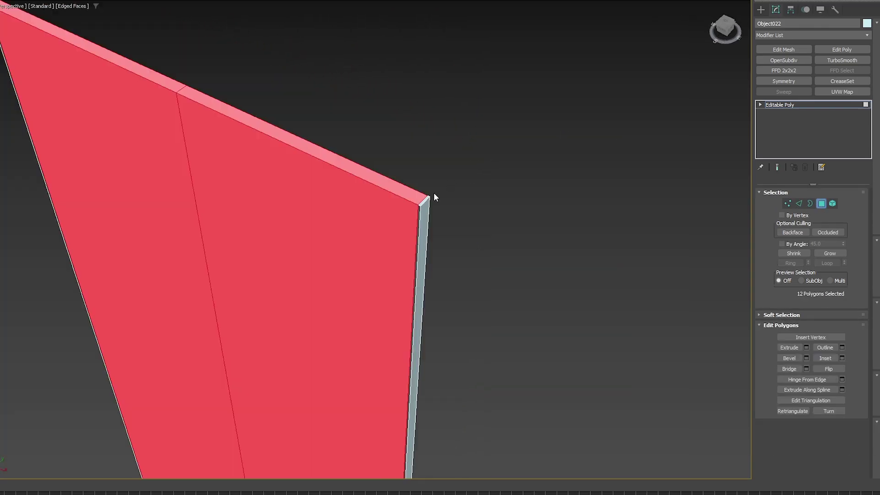
Convert the middle edge loop to its adjoining polygons, invert the selection and delete the panel's narrow side strips.
{"action": "key", "text": "z"}
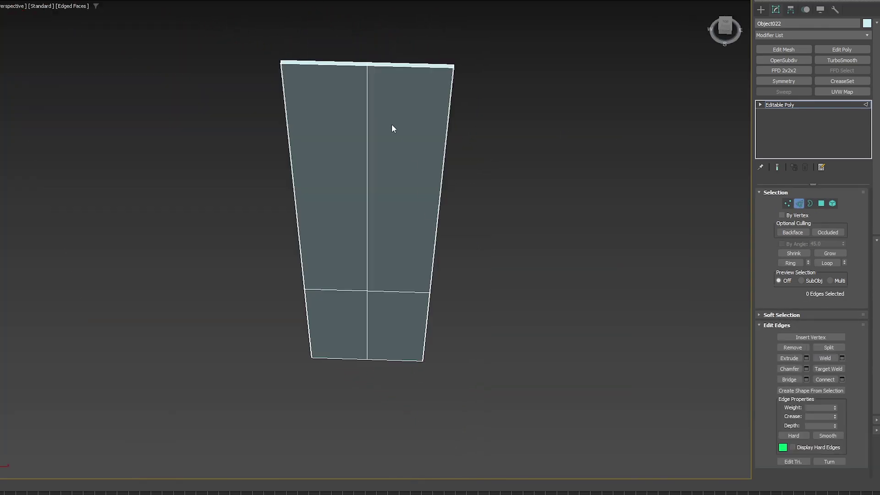
{"action": "scroll", "coordinate": [297, 58], "scroll_direction": "up", "scroll_amount": 5}
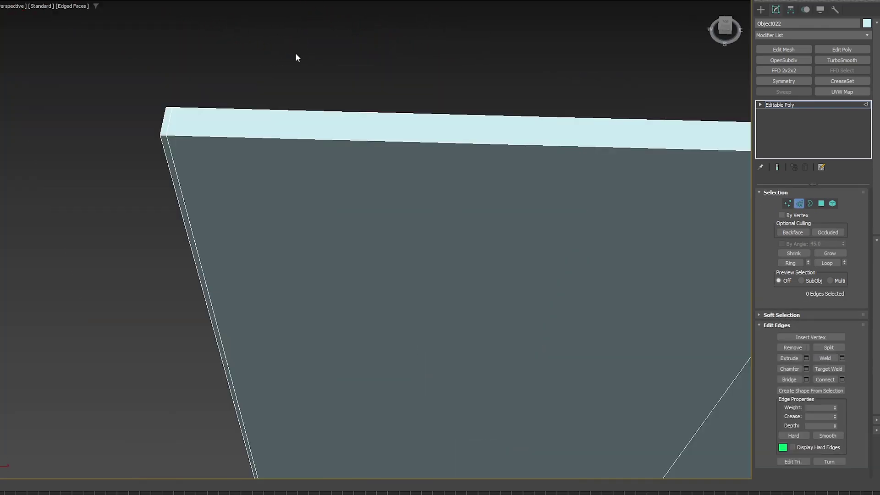
{"action": "scroll", "coordinate": [596, 219], "scroll_direction": "down", "scroll_amount": 3}
{"action": "middle_click_drag", "start_coordinate": [659, 229], "coordinate": [491, 238]}
{"action": "double_click", "coordinate": [581, 221]}
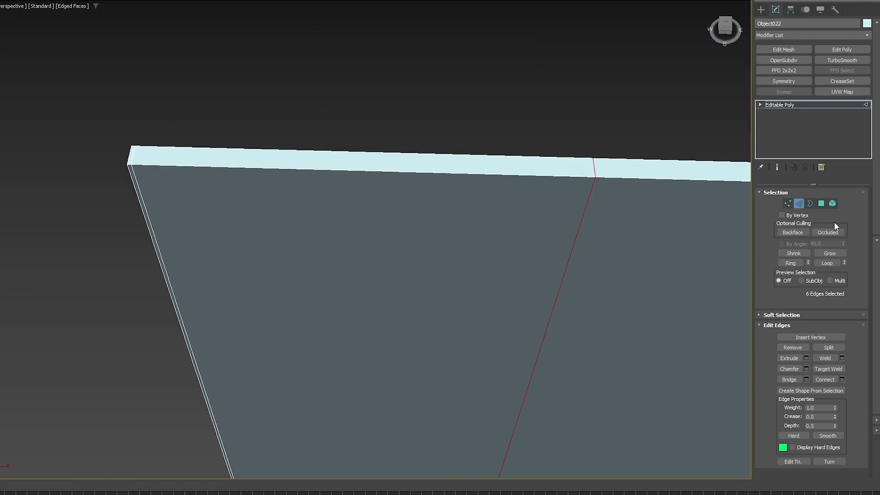
{"action": "left_click", "coordinate": [820, 203], "text": "ctrl"}
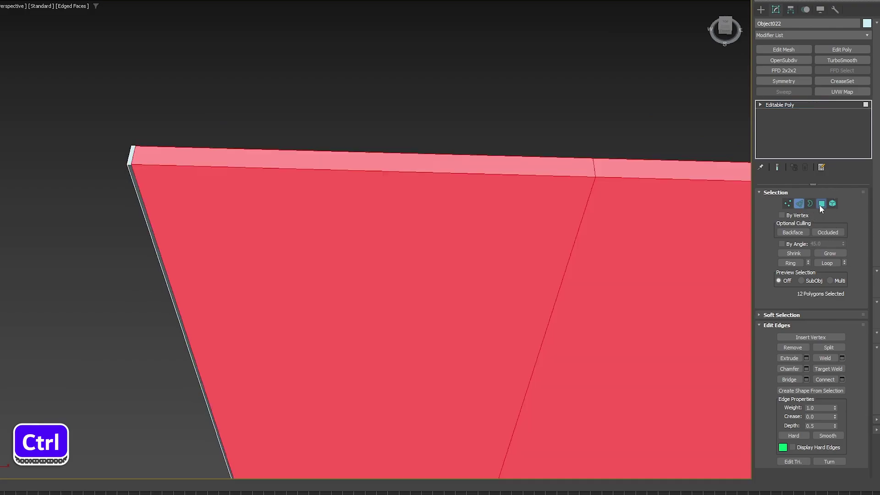
{"action": "middle_click_drag", "start_coordinate": [437, 238], "coordinate": [428, 111]}
{"action": "key", "text": "ctrl+i"}
{"action": "scroll", "coordinate": [443, 181], "scroll_direction": "down", "scroll_amount": 5}
{"action": "scroll", "coordinate": [334, 254], "scroll_direction": "up", "scroll_amount": 4}
Select the open border on one side of the panel and cap it with rapidQCap.
{"action": "key", "text": "2"}
{"action": "key", "text": "3"}
{"action": "scroll", "coordinate": [346, 35], "scroll_direction": "down", "scroll_amount": 5}
{"action": "scroll", "coordinate": [308, 148], "scroll_direction": "up", "scroll_amount": 5}
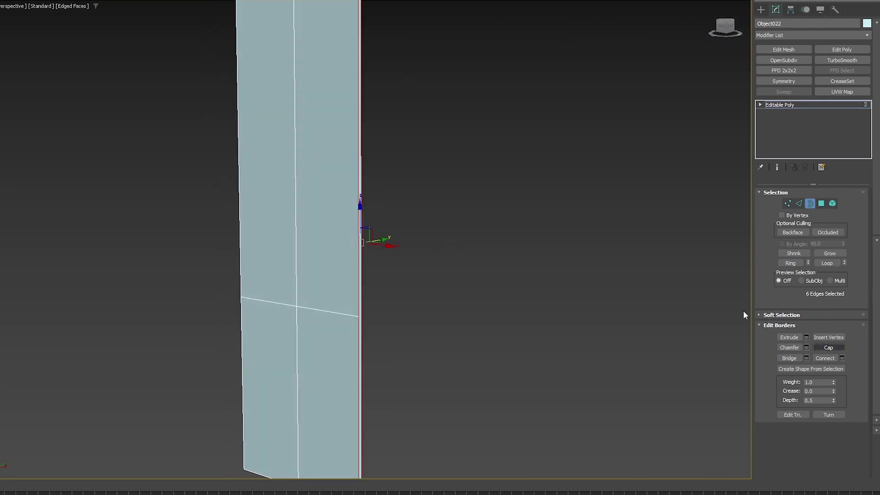
{"action": "scroll", "coordinate": [348, 310], "scroll_direction": "up", "scroll_amount": 3}
{"action": "scroll", "coordinate": [340, 310], "scroll_direction": "up", "scroll_amount": 2}
{"action": "middle_click_drag", "start_coordinate": [340, 311], "coordinate": [339, 228]}
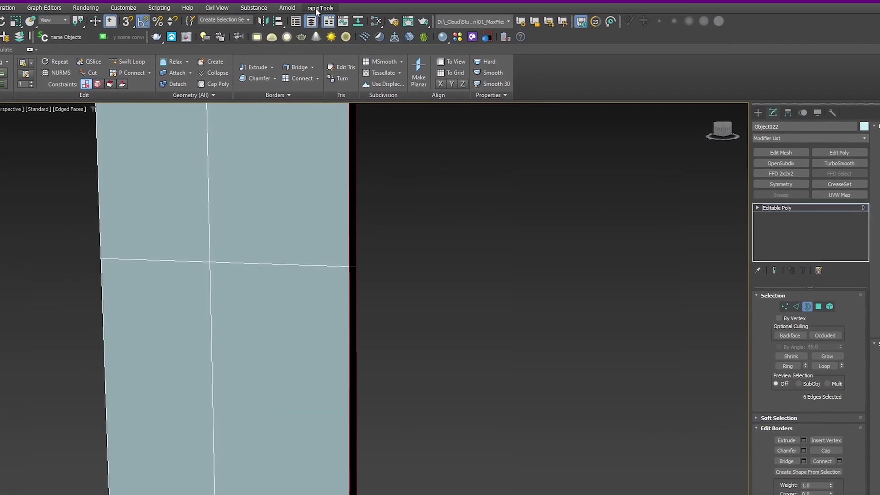
{"action": "left_click", "coordinate": [320, 10]}
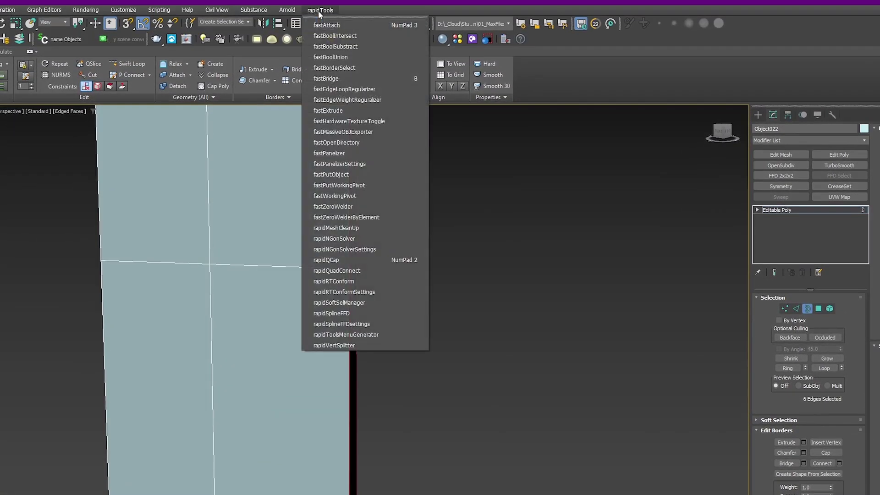
{"action": "left_click", "coordinate": [363, 259]}
{"action": "scroll", "coordinate": [350, 277], "scroll_direction": "up", "scroll_amount": 2}
{"action": "scroll", "coordinate": [359, 266], "scroll_direction": "up", "scroll_amount": 2}
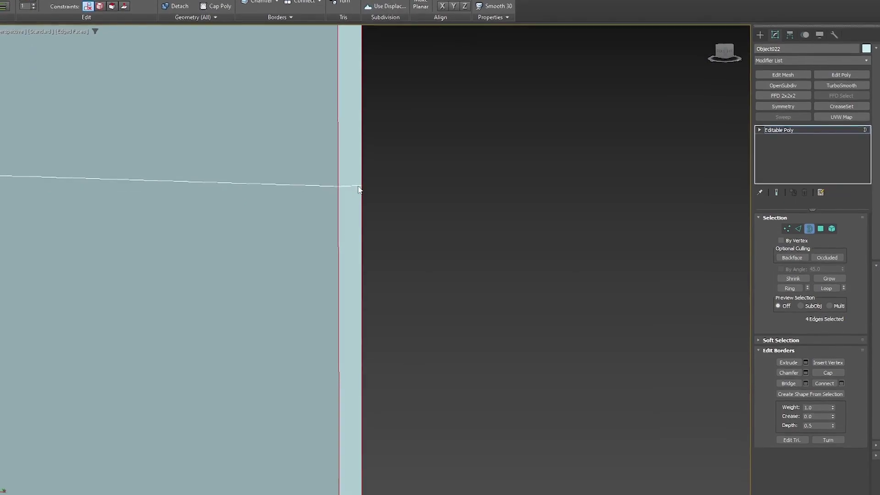
Close the open border on the panel's opposite side with the standard Cap.
{"action": "scroll", "coordinate": [305, 182], "scroll_direction": "down", "scroll_amount": 5}
{"action": "middle_click_drag", "start_coordinate": [304, 182], "coordinate": [353, 197], "text": "alt"}
{"action": "scroll", "coordinate": [223, 195], "scroll_direction": "up", "scroll_amount": 3}
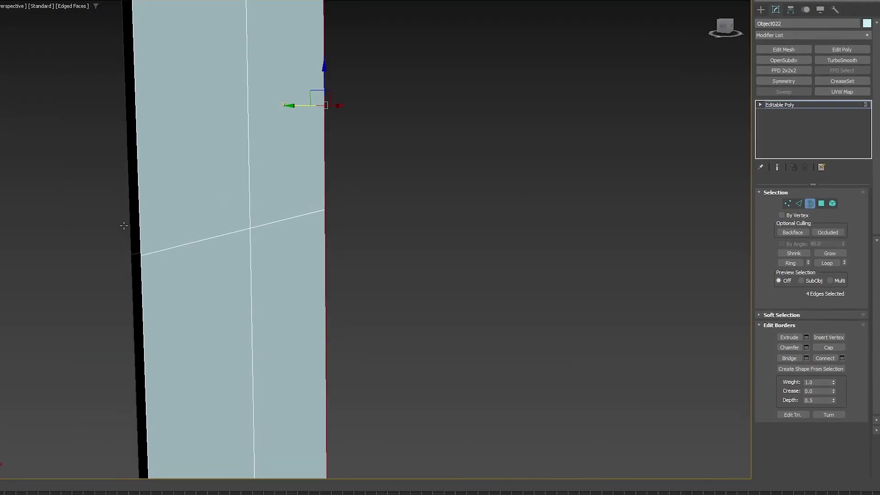
{"action": "key", "text": "3"}
{"action": "key", "text": "3"}
{"action": "left_click", "coordinate": [139, 229]}
{"action": "left_click", "coordinate": [139, 228]}
{"action": "middle_click_drag", "start_coordinate": [139, 228], "coordinate": [238, 191]}
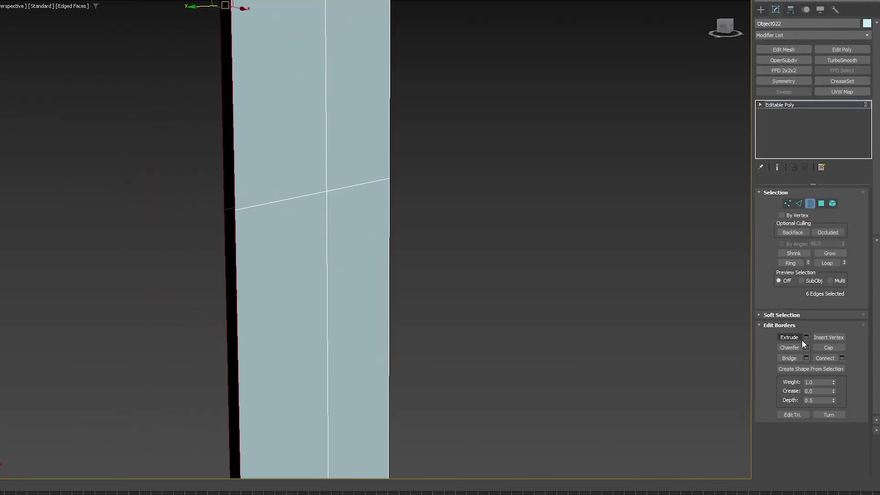
{"action": "left_click", "coordinate": [830, 348]}
Select the two mid-height vertices on the side closed with the standard Cap.
{"action": "key", "text": "1"}
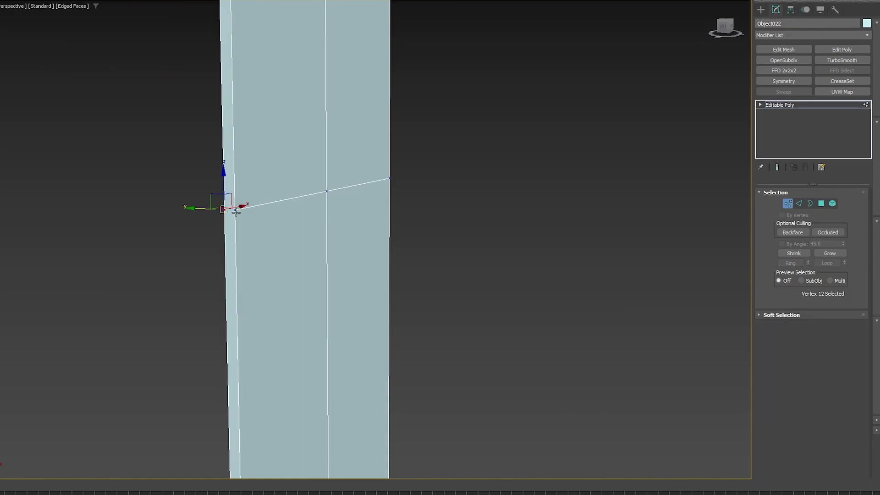
{"action": "middle_click_drag", "start_coordinate": [218, 232], "coordinate": [274, 225], "text": "alt"}
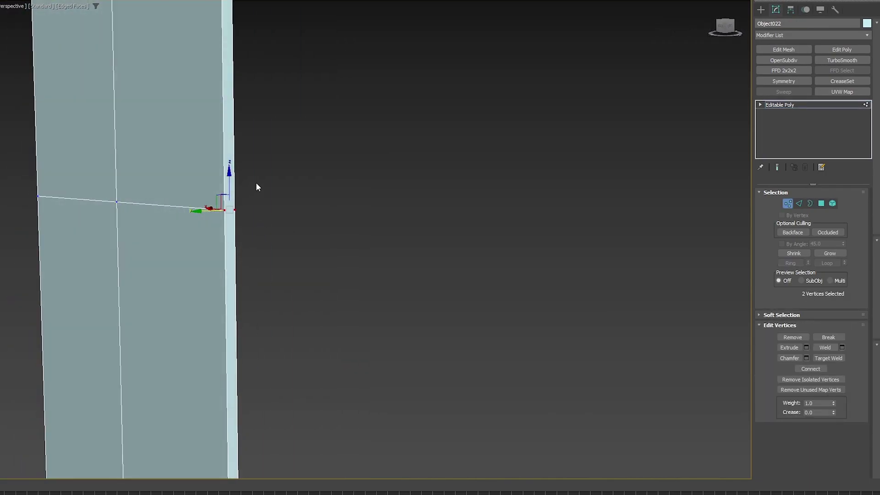
{"action": "scroll", "coordinate": [254, 137], "scroll_direction": "down", "scroll_amount": 6}
{"action": "scroll", "coordinate": [247, 69], "scroll_direction": "up", "scroll_amount": 3}
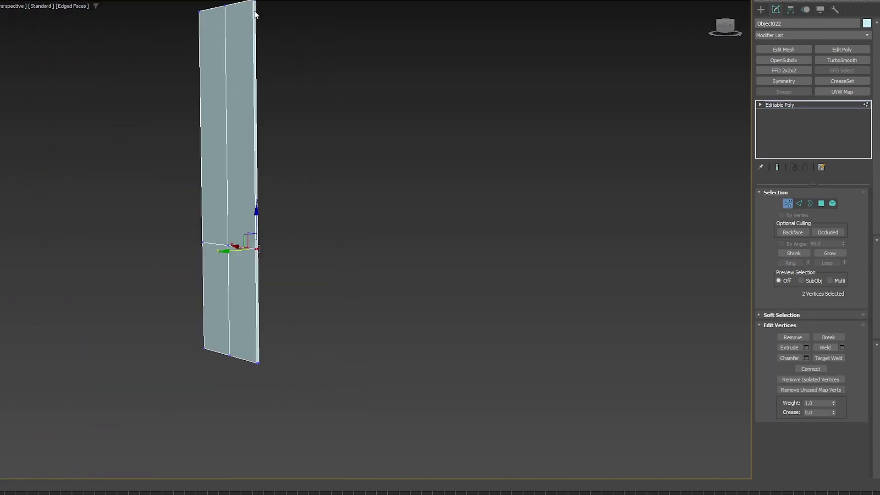
Select the side cap polygon and examine its full length in orthographic and perspective views.
{"action": "key", "text": "4"}
{"action": "middle_click_drag", "start_coordinate": [254, 19], "coordinate": [233, 78]}
{"action": "left_click", "coordinate": [252, 54]}
{"action": "key", "text": "u"}
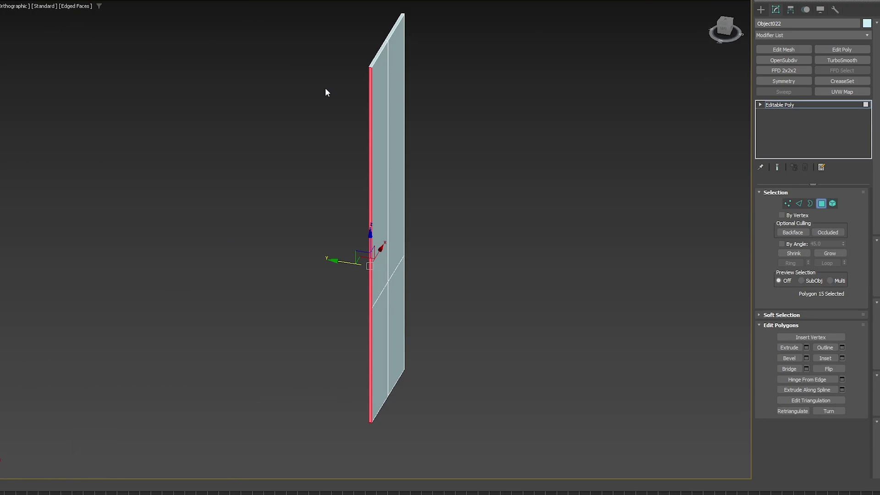
{"action": "scroll", "coordinate": [316, 87], "scroll_direction": "up", "scroll_amount": 10}
{"action": "scroll", "coordinate": [369, 72], "scroll_direction": "down", "scroll_amount": 5}
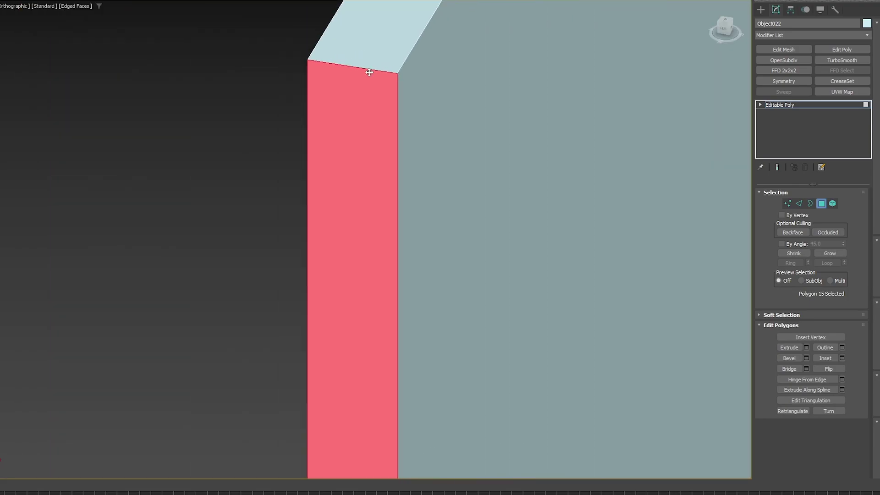
{"action": "key", "text": "p"}
{"action": "scroll", "coordinate": [229, 308], "scroll_direction": "up", "scroll_amount": 5}
{"action": "scroll", "coordinate": [469, 160], "scroll_direction": "up", "scroll_amount": 1}
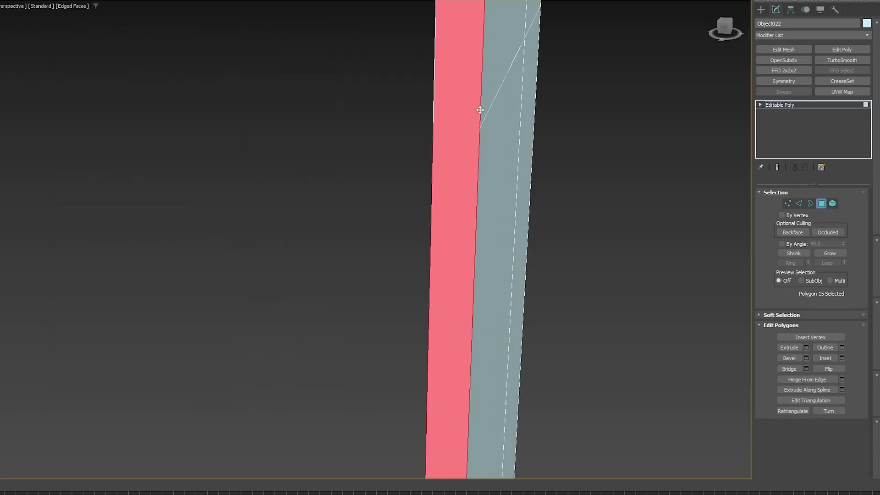
{"action": "scroll", "coordinate": [481, 105], "scroll_direction": "up", "scroll_amount": 3}
{"action": "scroll", "coordinate": [452, 143], "scroll_direction": "down", "scroll_amount": 3}
{"action": "middle_click_drag", "start_coordinate": [452, 143], "coordinate": [375, 145], "text": "alt"}
{"action": "key", "text": "u"}
{"action": "key", "text": "z"}
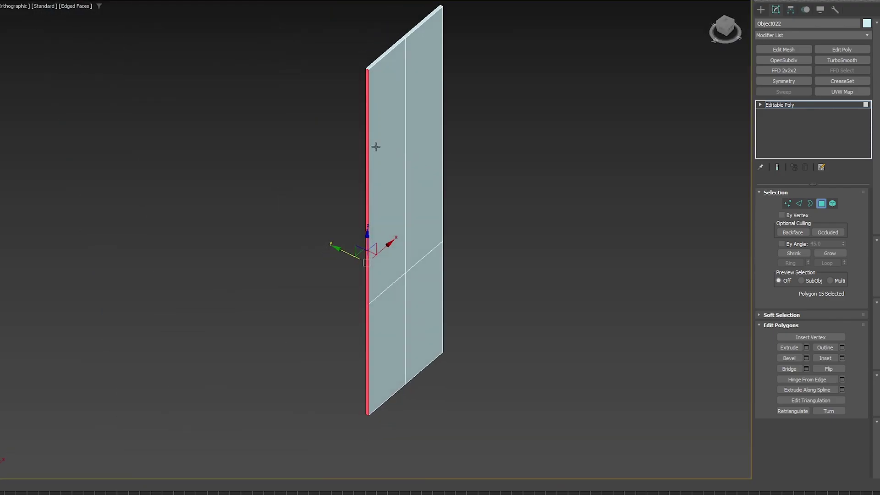
Reselect the side cap polygon and examine its corners and edges up close.
{"action": "scroll", "coordinate": [375, 146], "scroll_direction": "up", "scroll_amount": 1}
{"action": "scroll", "coordinate": [365, 41], "scroll_direction": "up", "scroll_amount": 1}
{"action": "key", "text": "Delete"}
{"action": "scroll", "coordinate": [367, 41], "scroll_direction": "up", "scroll_amount": 4}
{"action": "left_click", "coordinate": [367, 43]}
{"action": "scroll", "coordinate": [356, 218], "scroll_direction": "down", "scroll_amount": 5}
{"action": "scroll", "coordinate": [366, 346], "scroll_direction": "down", "scroll_amount": 3}
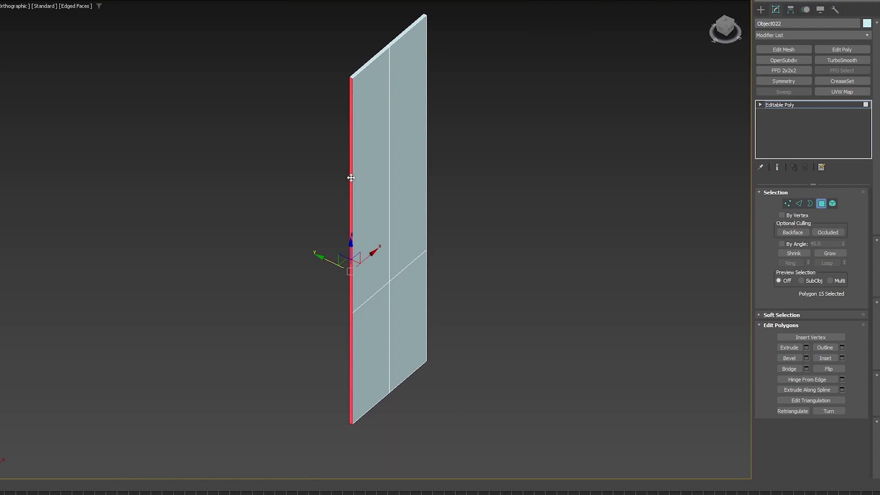
{"action": "scroll", "coordinate": [354, 170], "scroll_direction": "up", "scroll_amount": 2}
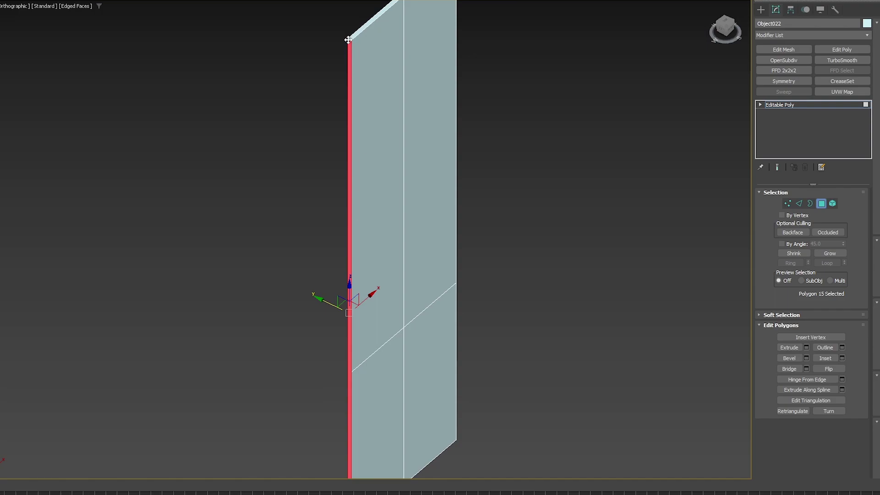
Select the side cap polygon's border edges one by one to check how many sides it has.
{"action": "key", "text": "2"}
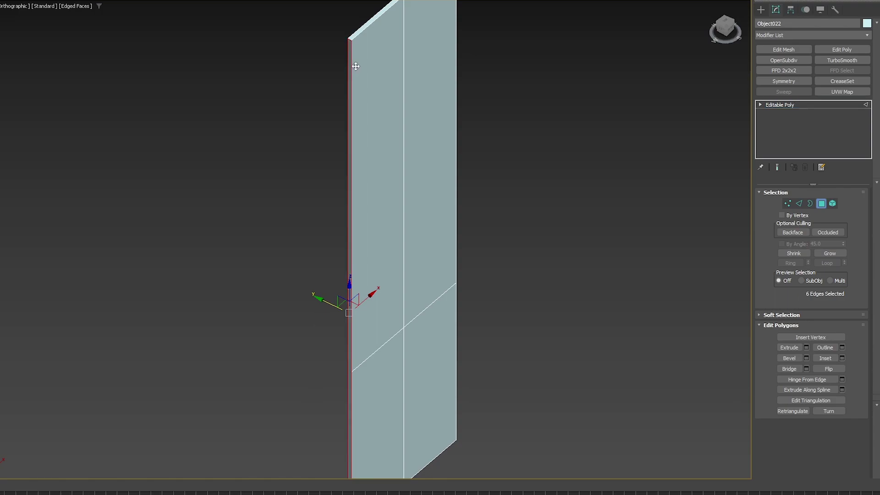
{"action": "left_click_drag", "start_coordinate": [356, 66], "coordinate": [310, 70]}
{"action": "left_click", "coordinate": [350, 40], "text": "ctrl"}
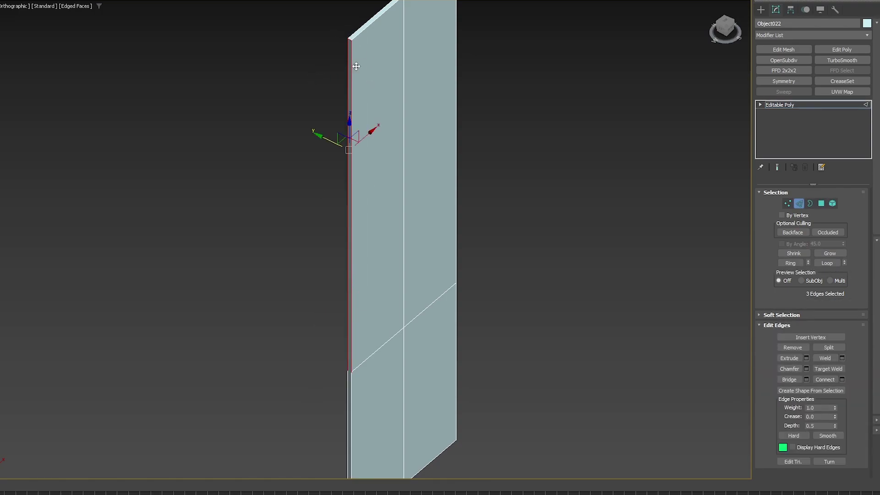
{"action": "scroll", "coordinate": [341, 251], "scroll_direction": "up", "scroll_amount": 5}
{"action": "left_click", "coordinate": [322, 204], "text": "ctrl"}
{"action": "left_click", "coordinate": [307, 204], "text": "ctrl"}
{"action": "scroll", "coordinate": [293, 215], "scroll_direction": "down", "scroll_amount": 4}
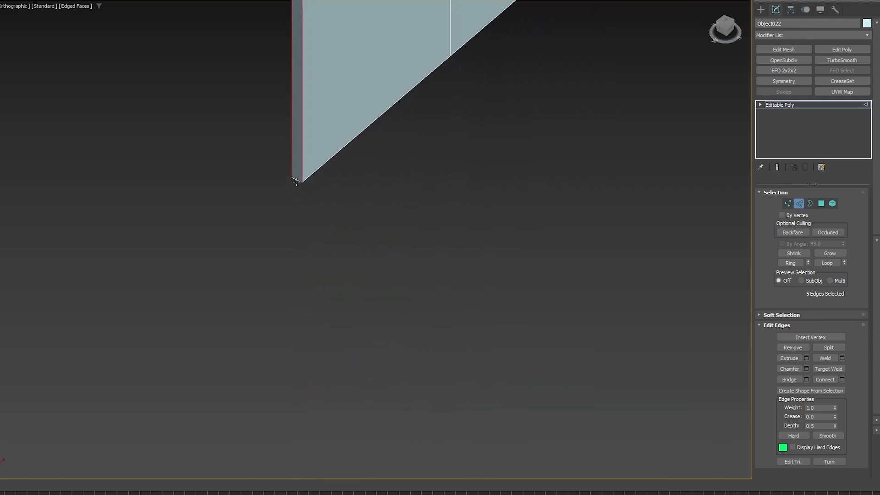
Connect the two mid-height vertices across the side cap to split it into two polygons.
{"action": "scroll", "coordinate": [356, 147], "scroll_direction": "down", "scroll_amount": 3}
{"action": "middle_click_drag", "start_coordinate": [366, 124], "coordinate": [351, 284]}
{"action": "scroll", "coordinate": [306, 148], "scroll_direction": "up", "scroll_amount": 2}
{"action": "key", "text": "1"}
{"action": "mouse_move", "coordinate": [348, 158]}
{"action": "middle_mouse_down", "text": "alt"}
{"action": "mouse_move", "coordinate": [336, 202]}
{"action": "mouse_move", "coordinate": [362, 155]}
{"action": "middle_mouse_up", "text": "alt"}
{"action": "middle_click_drag", "start_coordinate": [340, 182], "coordinate": [295, 198], "text": "alt"}
Select the lower and upper side cap polygons in turn to check the split.
{"action": "key", "text": "4"}
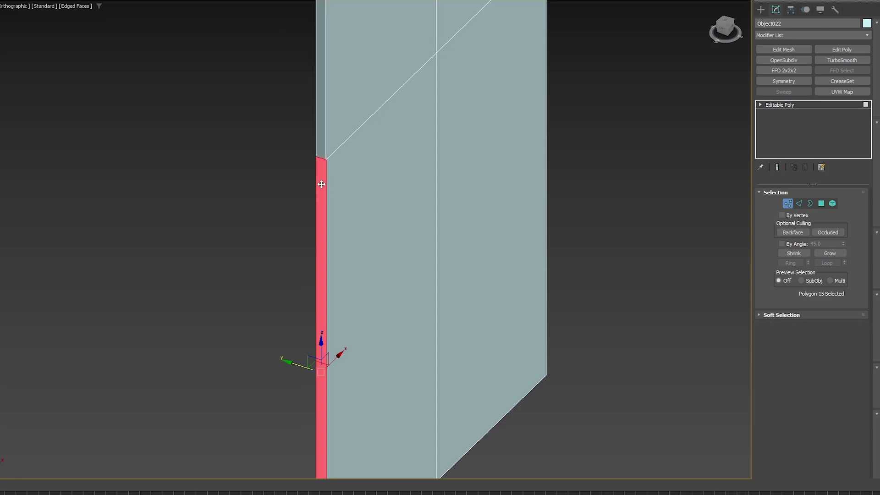
{"action": "middle_click_drag", "start_coordinate": [330, 273], "coordinate": [329, 234]}
{"action": "left_click", "coordinate": [321, 104]}
{"action": "scroll", "coordinate": [317, 101], "scroll_direction": "down", "scroll_amount": 2}
{"action": "middle_click_drag", "start_coordinate": [316, 112], "coordinate": [325, 330]}
{"action": "scroll", "coordinate": [326, 330], "scroll_direction": "down", "scroll_amount": 3}
{"action": "middle_click_drag", "start_coordinate": [317, 232], "coordinate": [309, 154]}
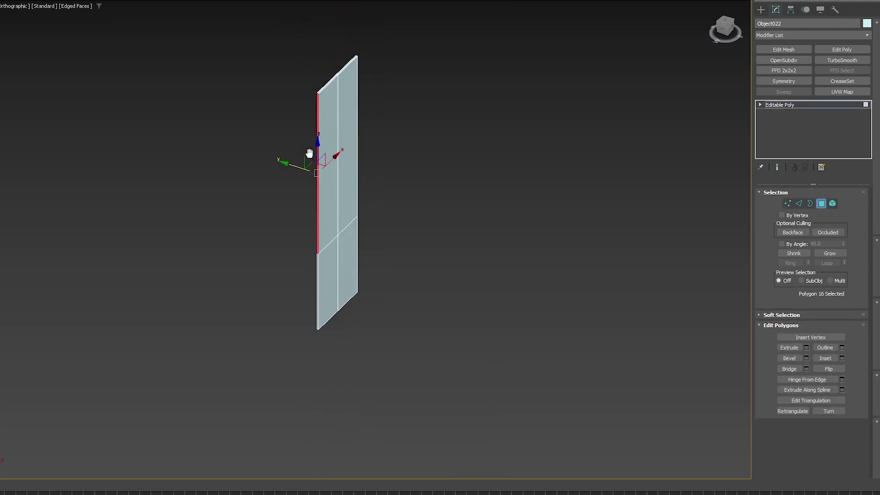
Remove the vertical centre edge loop running down the door panel.
{"action": "scroll", "coordinate": [320, 104], "scroll_direction": "up", "scroll_amount": 4}
{"action": "middle_click_drag", "start_coordinate": [324, 117], "coordinate": [458, 131], "text": "alt"}
{"action": "key", "text": "2"}
{"action": "left_click", "coordinate": [244, 157]}
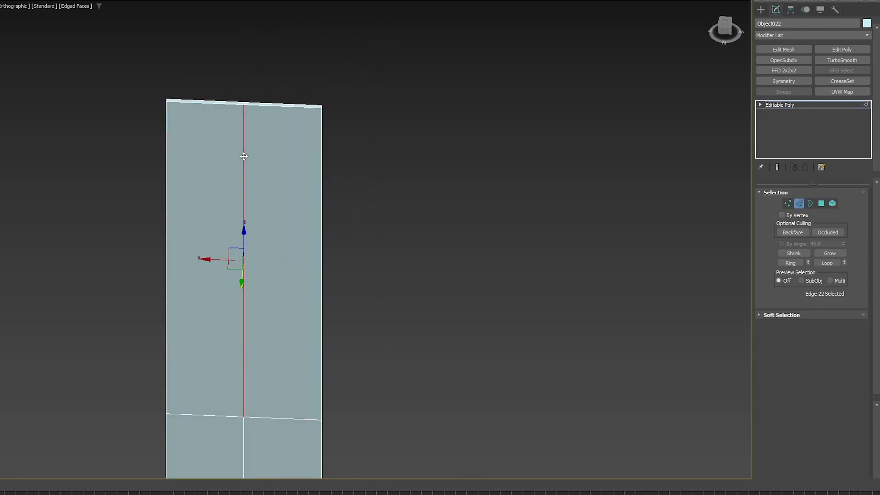
{"action": "double_click", "coordinate": [244, 156]}
{"action": "key", "text": "ctrl+BackSpace"}
Leave the panel's isolation and isolate it together with the original light-blue closet front.
{"action": "scroll", "coordinate": [287, 227], "scroll_direction": "down", "scroll_amount": 2}
{"action": "middle_click_drag", "start_coordinate": [289, 243], "coordinate": [522, 275]}
{"action": "key", "text": "2"}
{"action": "key", "text": "alt+q"}
{"action": "scroll", "coordinate": [412, 268], "scroll_direction": "down", "scroll_amount": 6}
{"action": "scroll", "coordinate": [275, 241], "scroll_direction": "up", "scroll_amount": 2}
{"action": "left_click", "coordinate": [288, 242], "text": "ctrl"}
{"action": "middle_click_drag", "start_coordinate": [14, 195], "coordinate": [298, 254]}
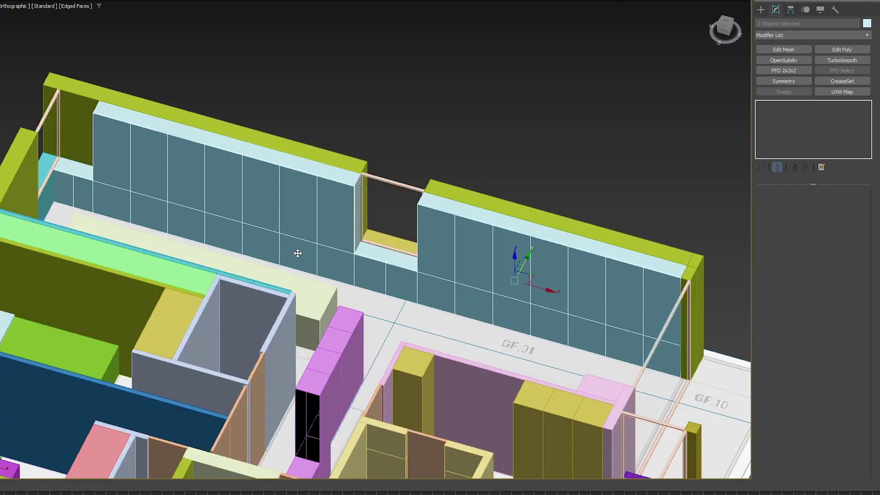
{"action": "key", "text": "alt+q"}
Copy the finished panel six times along the X axis with snapping, filling the right-hand tall closet bank.
{"action": "left_click", "coordinate": [655, 320]}
{"action": "key", "text": "s"}
{"action": "key", "text": "F5"}
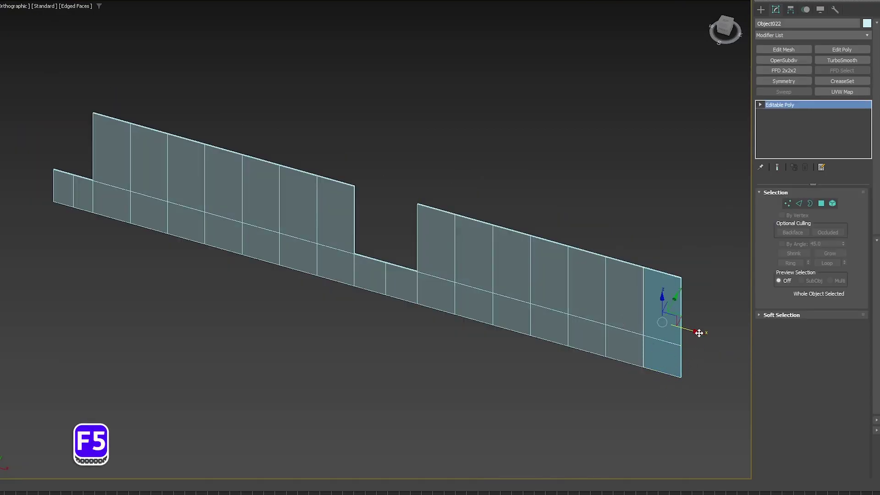
{"action": "left_click_drag", "start_coordinate": [689, 330], "coordinate": [568, 297]}
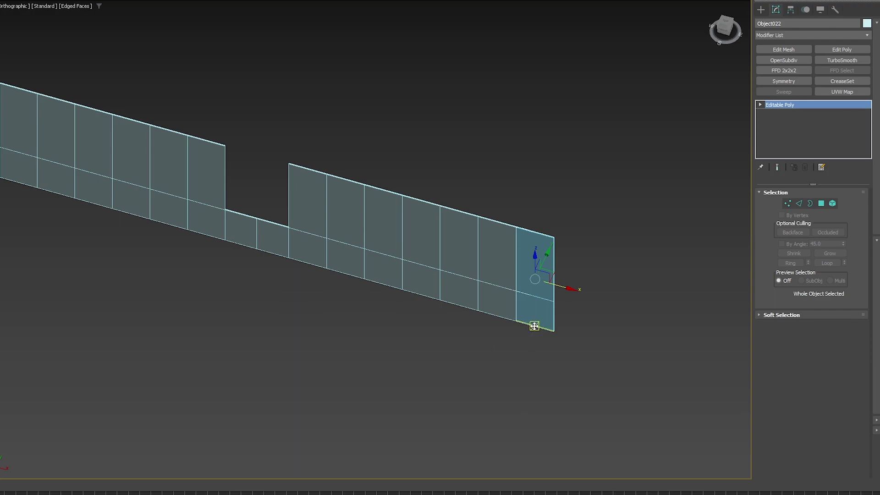
{"action": "key", "text": "shift"}
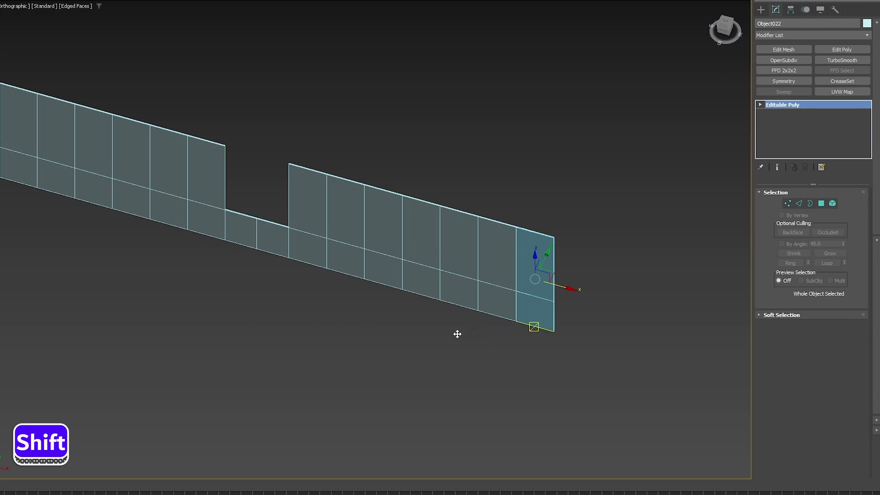
{"action": "left_click_drag", "start_coordinate": [435, 334], "coordinate": [494, 315], "text": "shift"}
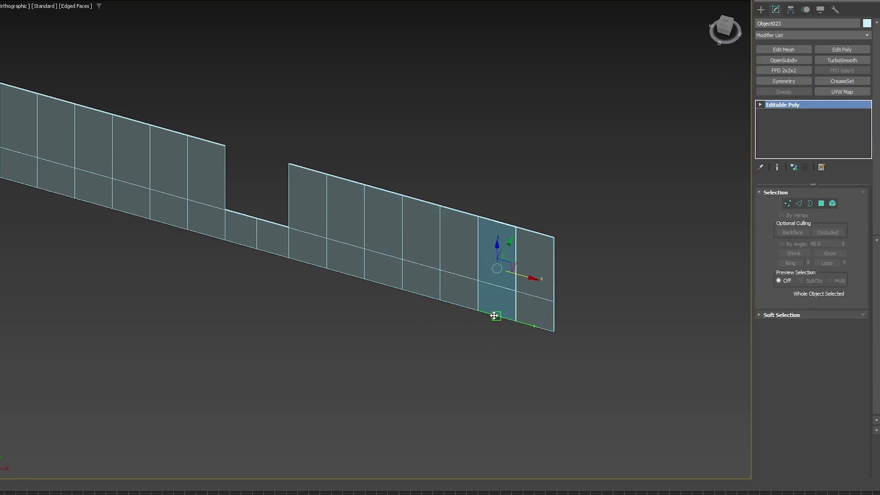
{"action": "left_click", "coordinate": [398, 255]}
Copy the last panel across the low section onto the first door position of the left-hand tall bank.
{"action": "middle_click_drag", "start_coordinate": [305, 295], "coordinate": [329, 291], "text": "alt"}
{"action": "middle_click_drag", "start_coordinate": [283, 286], "coordinate": [566, 252]}
{"action": "scroll", "coordinate": [608, 191], "scroll_direction": "up", "scroll_amount": 2}
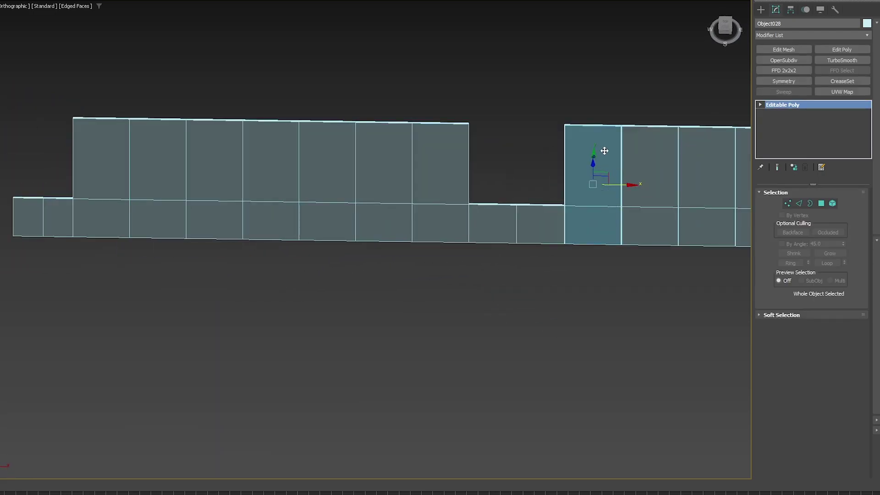
{"action": "left_click_drag", "start_coordinate": [593, 113], "coordinate": [441, 114], "text": "shift"}
{"action": "key", "text": "Return"}
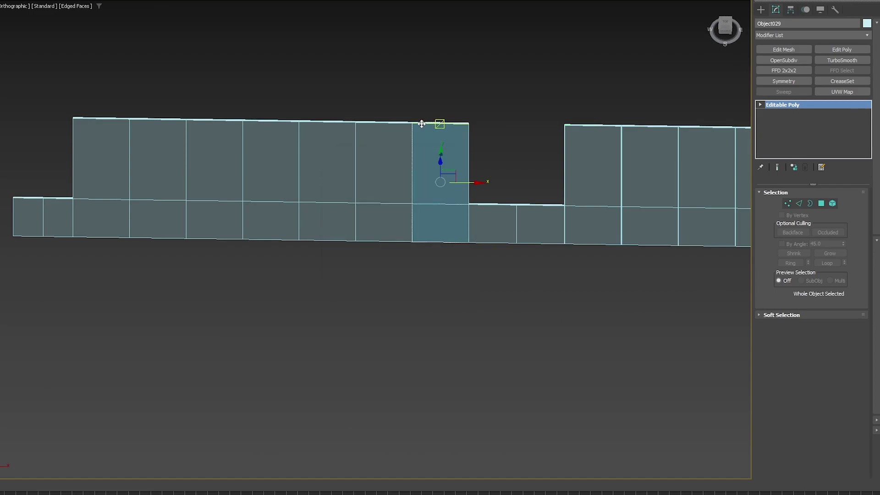
Copy the panel one door further with snapping, onto the far end of the left-hand tall bank.
{"action": "scroll", "coordinate": [514, 133], "scroll_direction": "up", "scroll_amount": 4}
{"action": "middle_click_drag", "start_coordinate": [369, 110], "coordinate": [468, 104]}
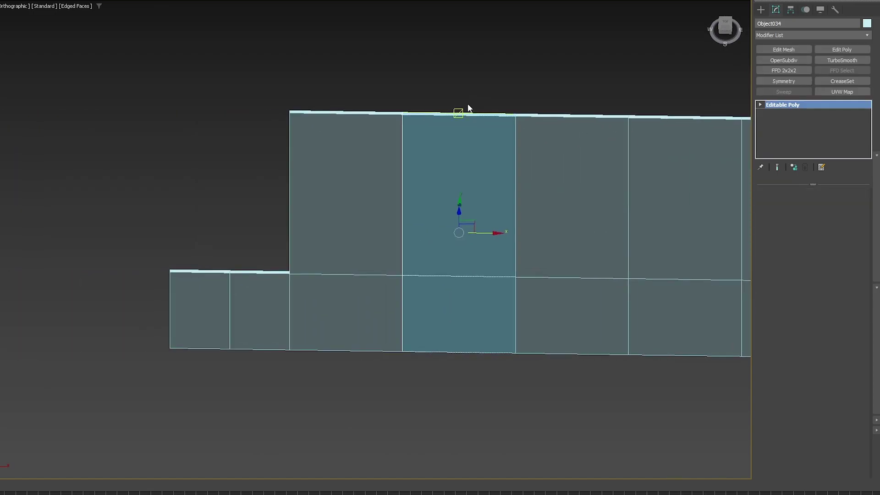
{"action": "left_click_drag", "start_coordinate": [458, 111], "coordinate": [345, 114], "text": "shift"}
{"action": "left_click", "coordinate": [393, 258]}
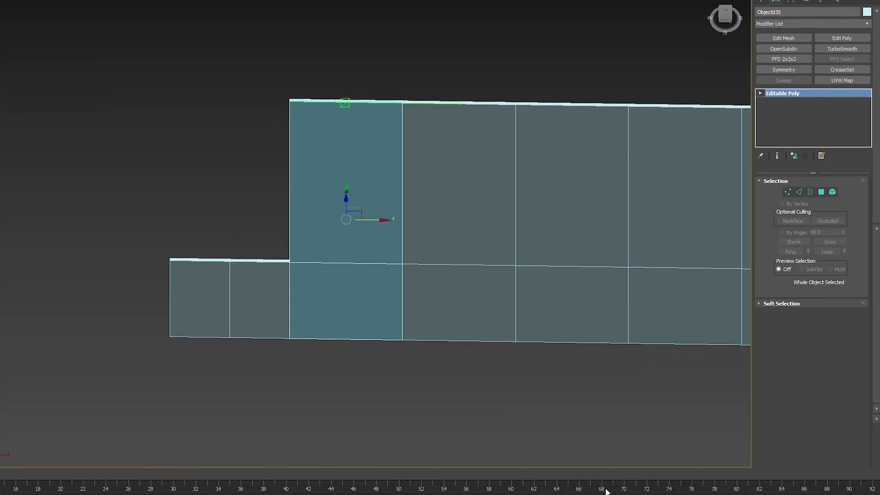
{"action": "left_click", "coordinate": [591, 479]}
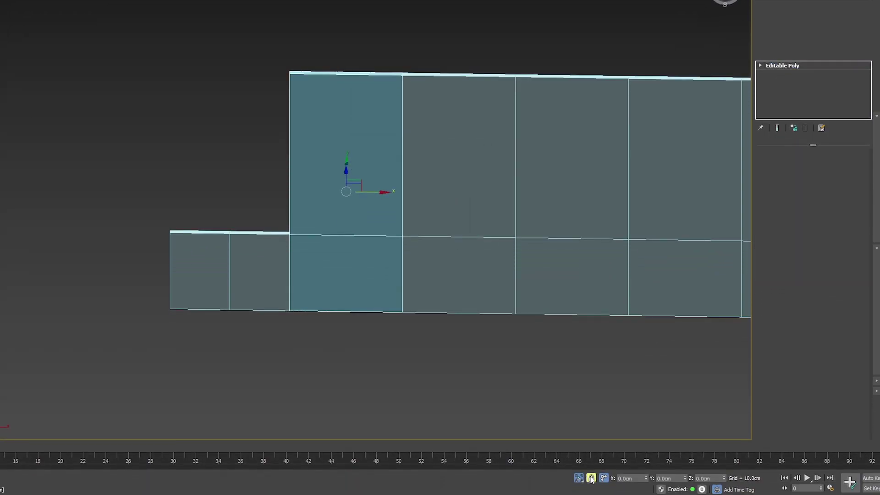
Make the extra panel copy overlapping the low end section unique, and delete that copy.
{"action": "middle_click_drag", "start_coordinate": [338, 89], "coordinate": [339, 95], "text": "alt"}
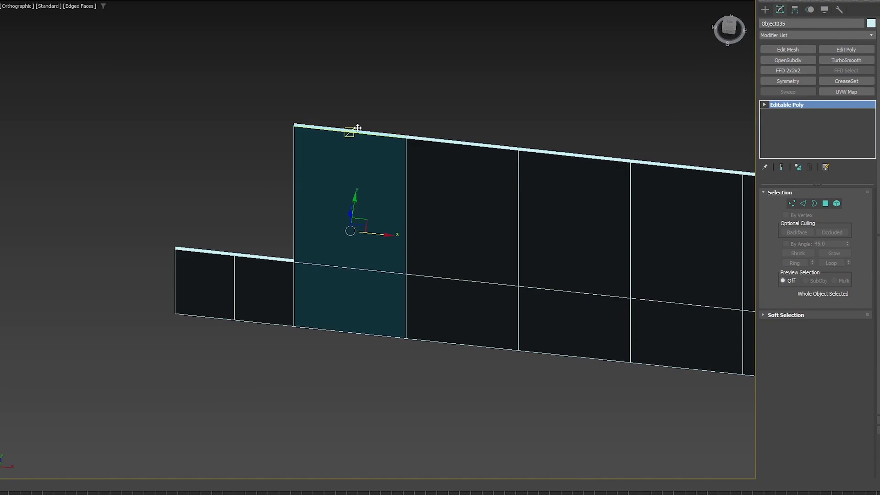
{"action": "scroll", "coordinate": [373, 196], "scroll_direction": "down", "scroll_amount": 4}
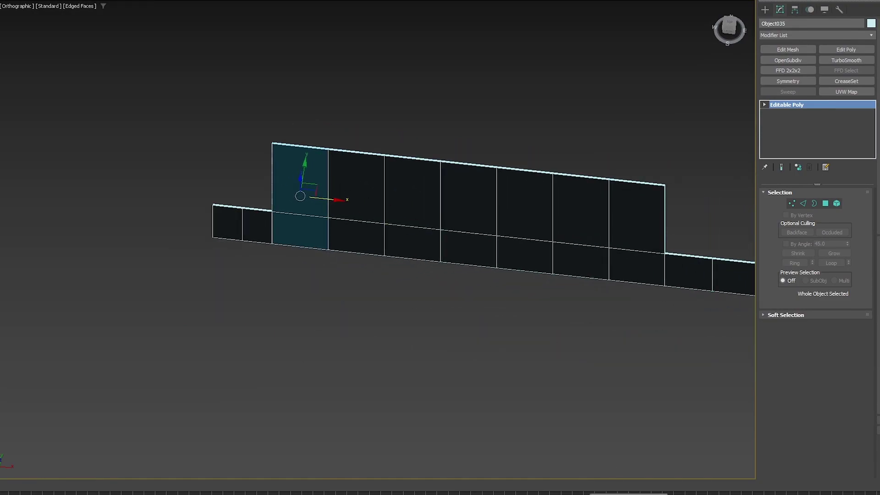
{"action": "scroll", "coordinate": [271, 152], "scroll_direction": "up", "scroll_amount": 4}
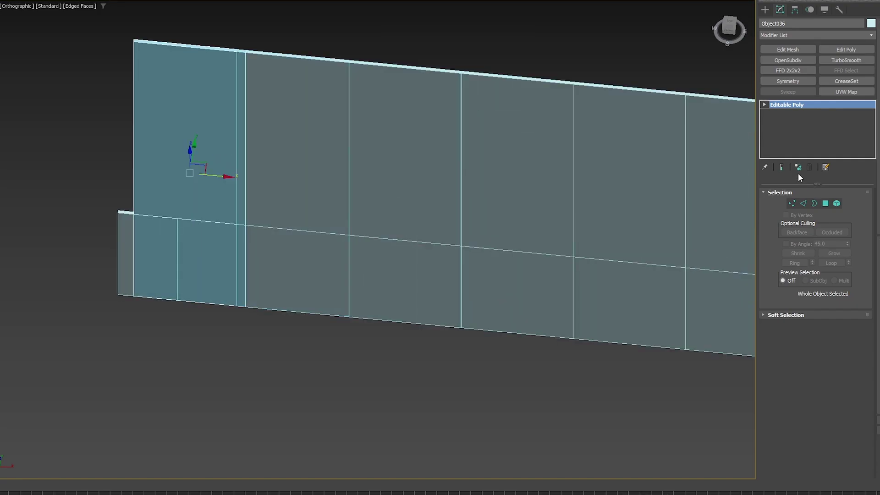
{"action": "left_click", "coordinate": [798, 169]}
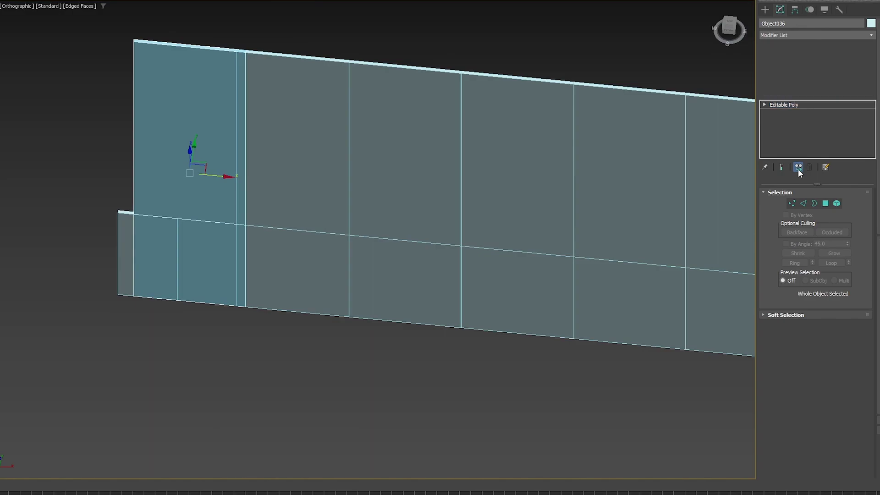
{"action": "scroll", "coordinate": [143, 222], "scroll_direction": "up", "scroll_amount": 4}
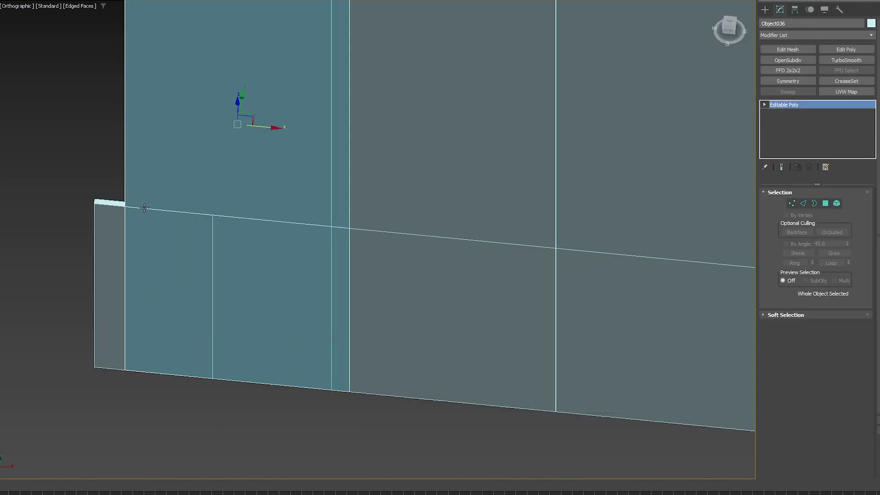
{"action": "middle_click_drag", "start_coordinate": [159, 209], "coordinate": [274, 171]}
{"action": "left_click_drag", "start_coordinate": [356, 340], "coordinate": [194, 283]}
{"action": "key", "text": "Delete"}
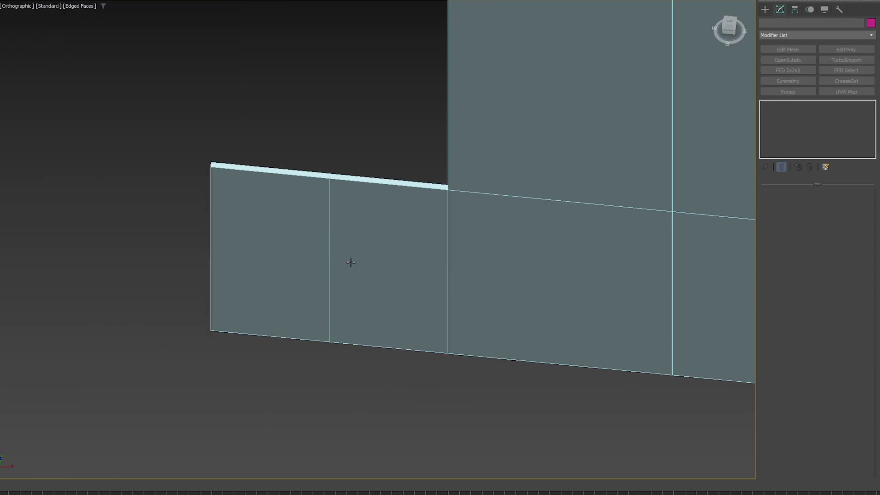
Delete the tall-bank polygons from the original closet front, keeping only its two low sections.
{"action": "key", "text": "z"}
{"action": "left_click", "coordinate": [381, 266]}
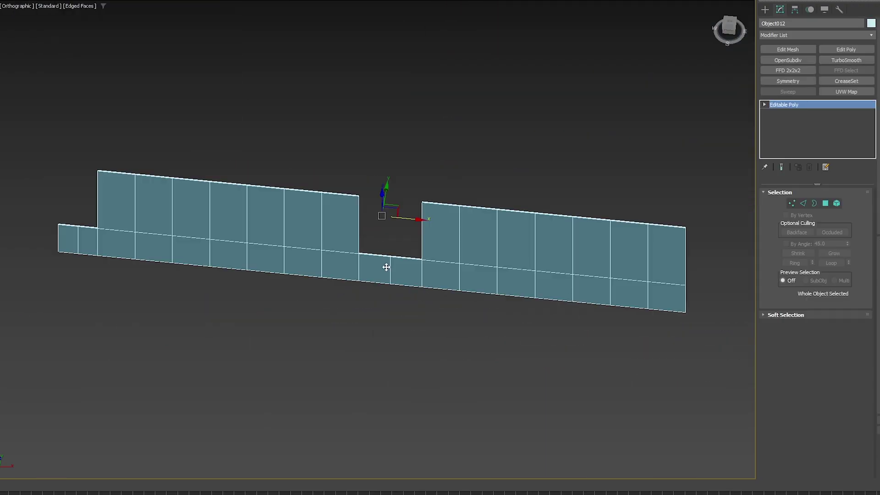
{"action": "middle_click_drag", "start_coordinate": [400, 274], "coordinate": [410, 262], "text": "alt"}
{"action": "key", "text": "5"}
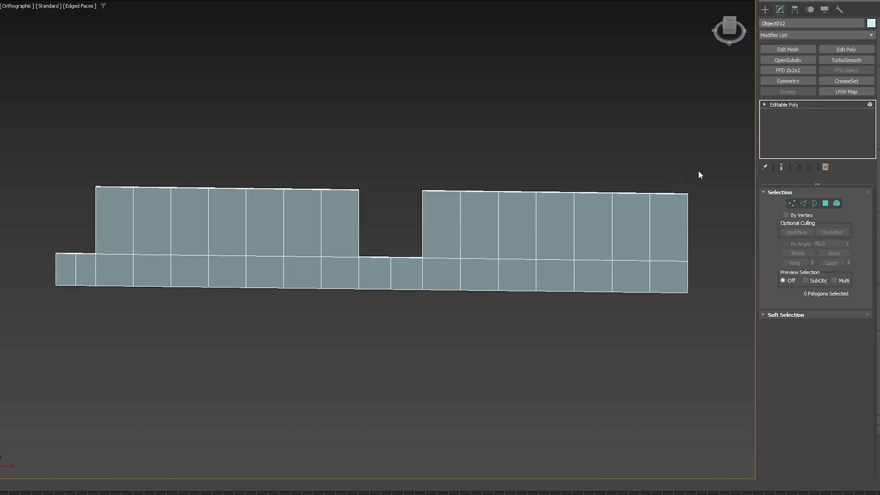
{"action": "left_click_drag", "start_coordinate": [708, 168], "coordinate": [535, 205]}
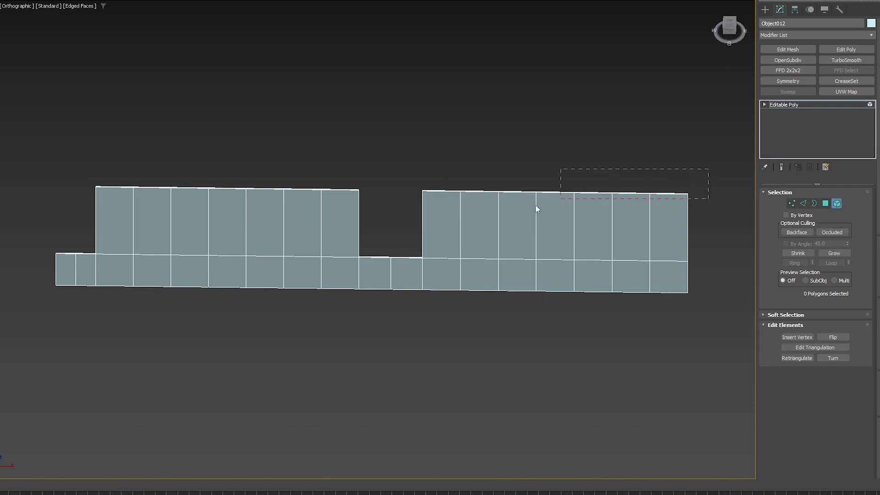
{"action": "left_click_drag", "start_coordinate": [141, 229], "coordinate": [102, 226]}
{"action": "key", "text": "4"}
{"action": "left_click", "coordinate": [381, 275], "text": "alt"}
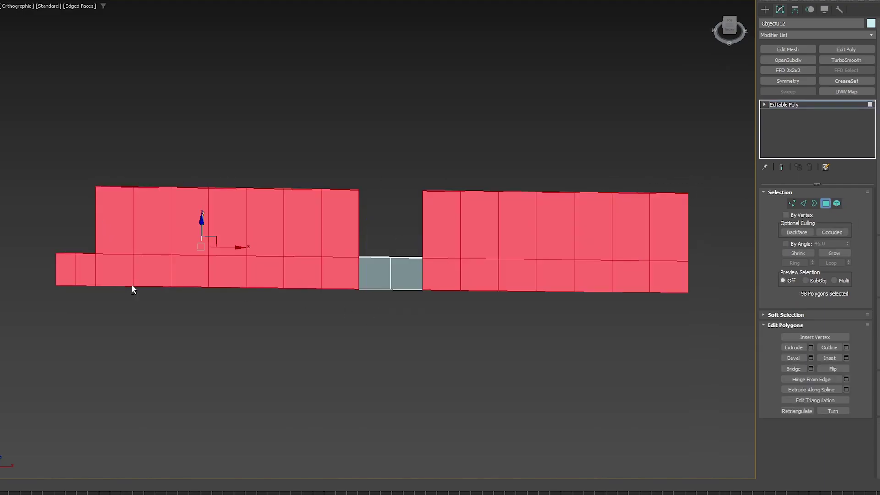
{"action": "left_click_drag", "start_coordinate": [59, 257], "coordinate": [88, 309], "text": "alt"}
{"action": "key", "text": "Delete"}
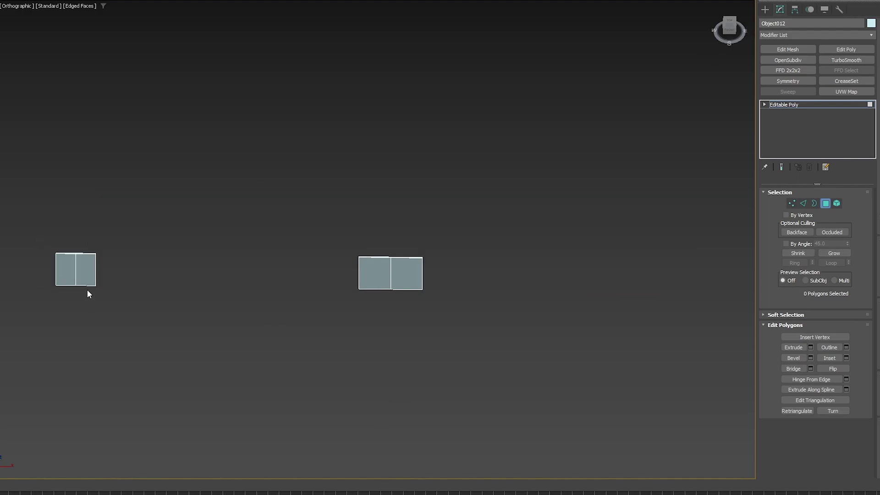
Connect the horizontal edges of both panels in the low section between the tall banks with new vertical edge loops.
{"action": "middle_click_drag", "start_coordinate": [103, 285], "coordinate": [136, 286], "text": "alt"}
{"action": "key", "text": "5"}
{"action": "left_click", "coordinate": [411, 280]}
{"action": "key", "text": "z"}
{"action": "middle_click_drag", "start_coordinate": [423, 281], "coordinate": [430, 274], "text": "alt"}
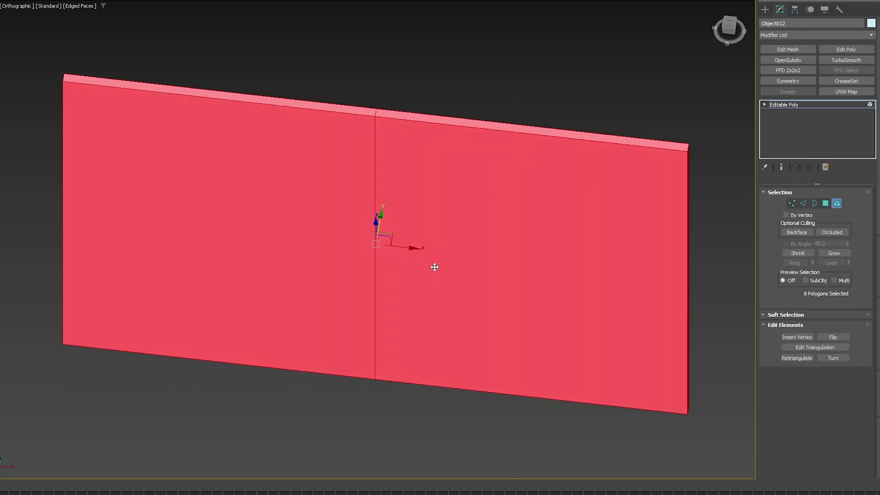
{"action": "key", "text": "2"}
{"action": "left_click", "coordinate": [829, 379]}
Chamfer the low section's vertical edge loops by 32.218 cm, forming narrow strips at the panel boundaries.
{"action": "left_click", "coordinate": [810, 369]}
{"action": "left_click_drag", "start_coordinate": [378, 258], "coordinate": [368, 107]}
{"action": "scroll", "coordinate": [375, 105], "scroll_direction": "up", "scroll_amount": 7}
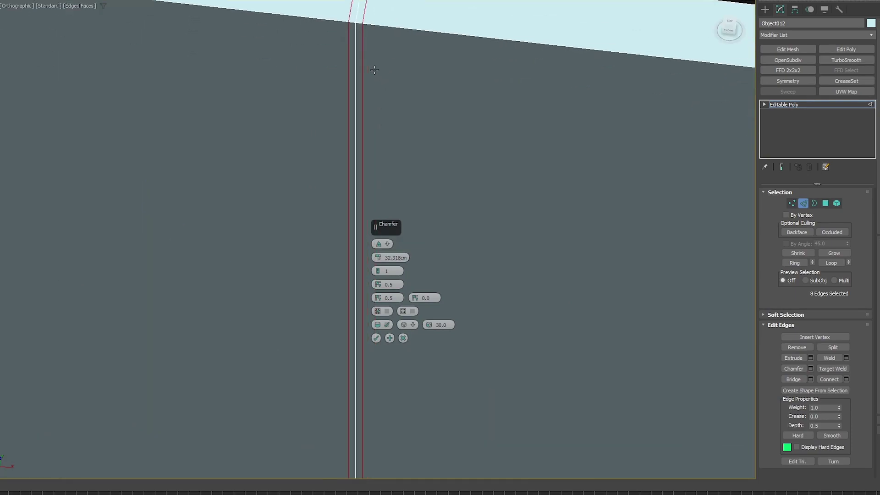
{"action": "scroll", "coordinate": [375, 138], "scroll_direction": "down", "scroll_amount": 2}
{"action": "left_click_drag", "start_coordinate": [378, 258], "coordinate": [365, 156]}
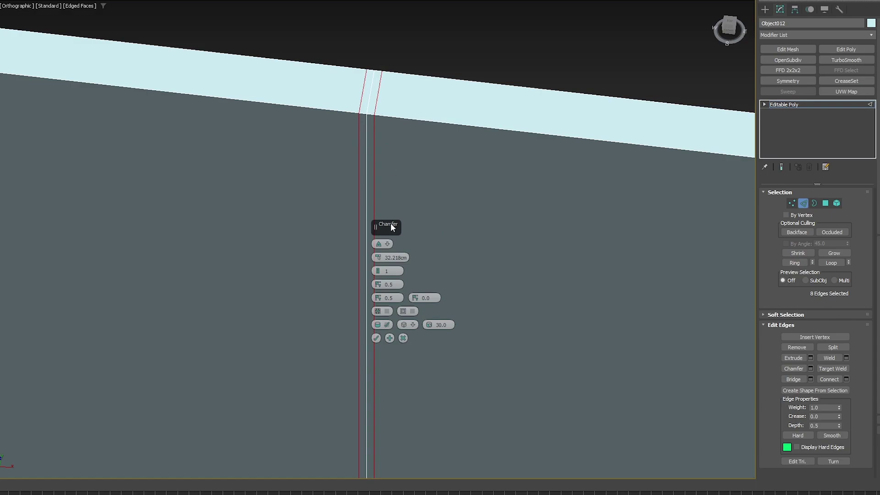
{"action": "left_click", "coordinate": [376, 338]}
{"action": "scroll", "coordinate": [379, 306], "scroll_direction": "down", "scroll_amount": 4}
{"action": "scroll", "coordinate": [404, 301], "scroll_direction": "down", "scroll_amount": 4}
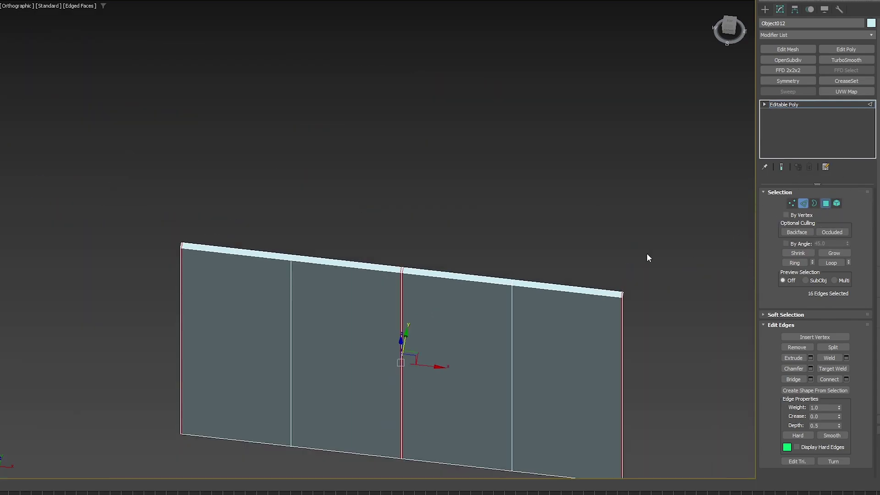
Select the wide polygons of both low panels, invert the selection and delete the narrow strips to open the gaps.
{"action": "middle_click_drag", "start_coordinate": [503, 260], "coordinate": [534, 151]}
{"action": "scroll", "coordinate": [533, 151], "scroll_direction": "down", "scroll_amount": 2}
{"action": "middle_click_drag", "start_coordinate": [534, 152], "coordinate": [541, 154], "text": "alt"}
{"action": "left_click", "coordinate": [559, 127]}
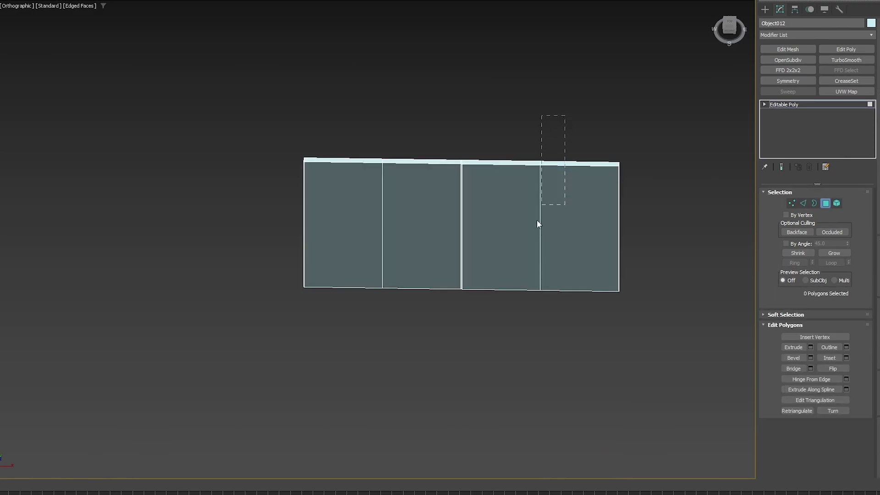
{"action": "left_click_drag", "start_coordinate": [513, 347], "coordinate": [513, 348]}
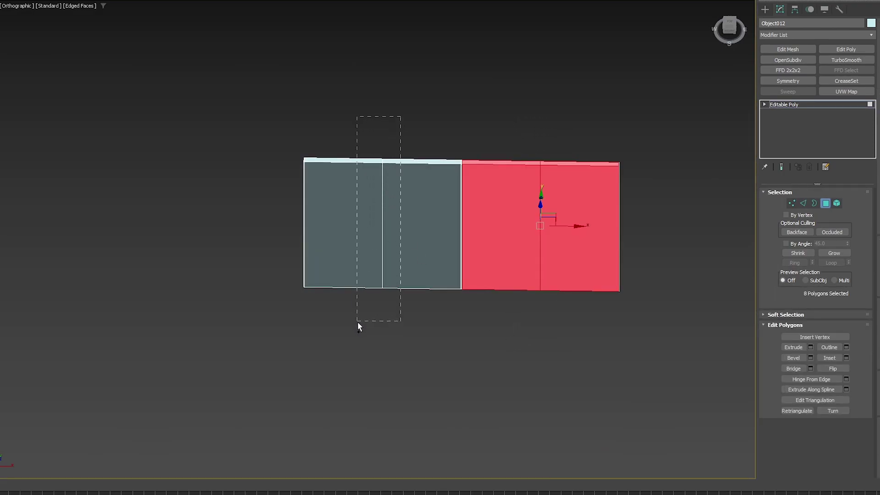
{"action": "left_click_drag", "start_coordinate": [358, 323], "coordinate": [357, 320], "text": "ctrl"}
{"action": "mouse_move", "coordinate": [419, 165]}
{"action": "middle_mouse_down", "text": "alt"}
{"action": "mouse_move", "coordinate": [407, 165]}
{"action": "mouse_move", "coordinate": [414, 166]}
{"action": "middle_mouse_up", "text": "alt"}
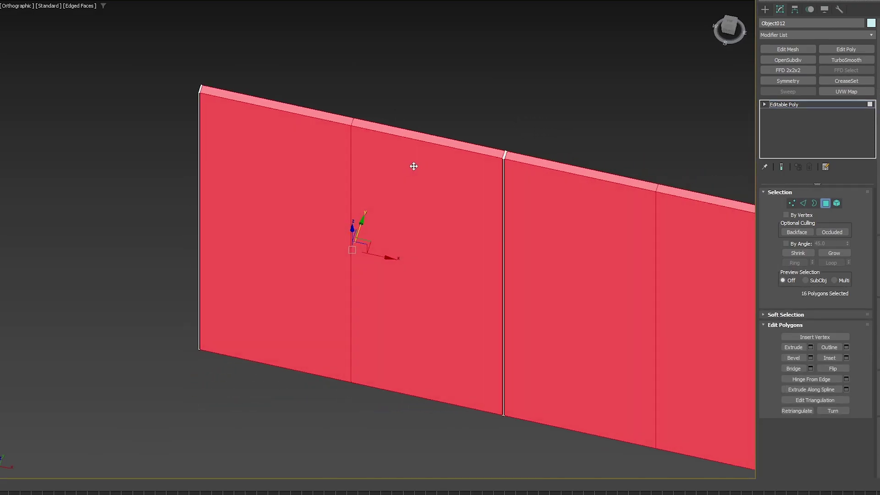
{"action": "key", "text": "ctrl+i"}
{"action": "middle_click_drag", "start_coordinate": [497, 157], "coordinate": [379, 150]}
{"action": "key", "text": "Delete"}
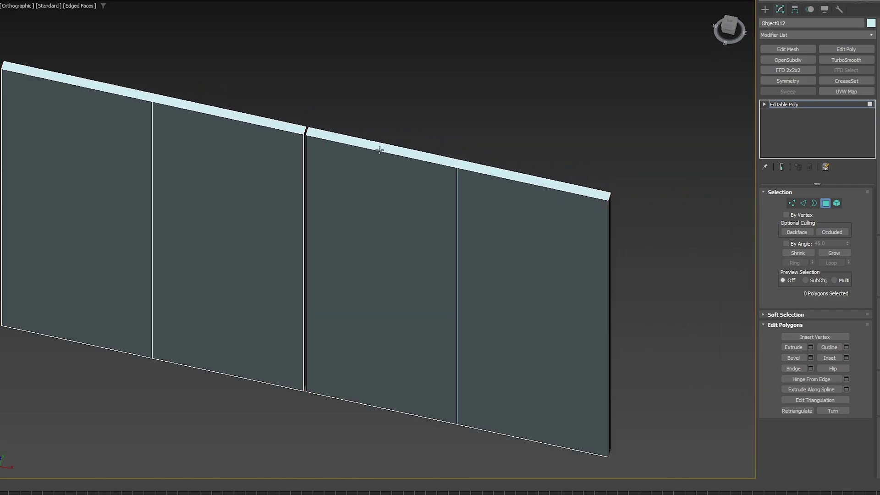
Select all open borders of the low panels and cap them.
{"action": "key", "text": "3"}
{"action": "key", "text": "ctrl+a"}
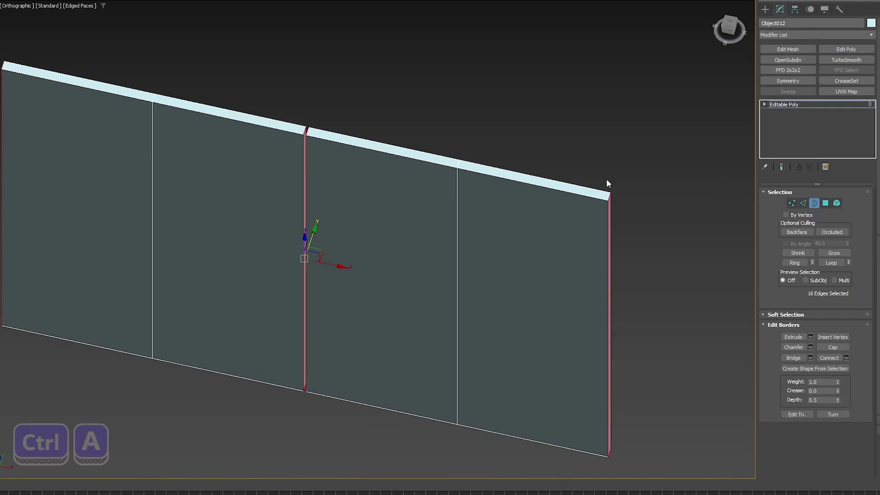
{"action": "key", "text": "alt+b"}
{"action": "scroll", "coordinate": [409, 152], "scroll_direction": "up", "scroll_amount": 3}
{"action": "scroll", "coordinate": [410, 152], "scroll_direction": "down", "scroll_amount": 2}
{"action": "middle_click_drag", "start_coordinate": [411, 151], "coordinate": [450, 148], "text": "alt"}
{"action": "scroll", "coordinate": [299, 156], "scroll_direction": "down", "scroll_amount": 5}
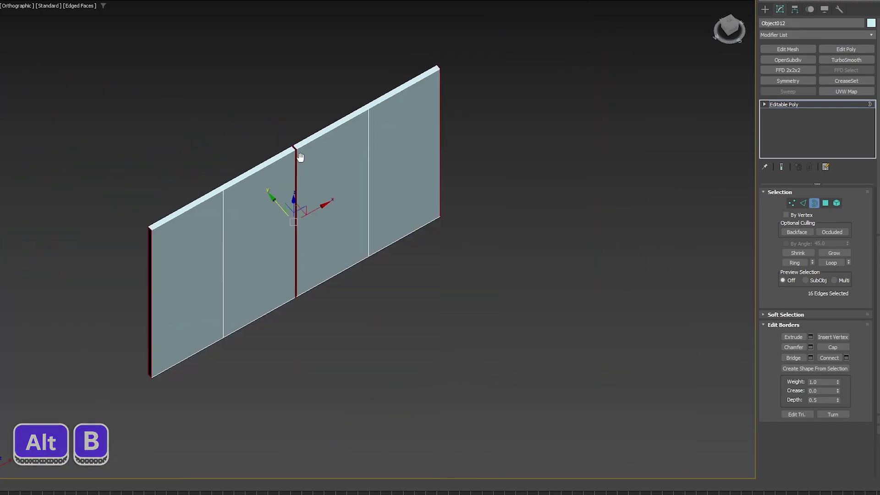
{"action": "middle_click_drag", "start_coordinate": [299, 155], "coordinate": [465, 76]}
{"action": "key", "text": "3"}
End the isolation and review the closet fronts in the full apartment, restoring the low-panel object's selection.
{"action": "left_click", "coordinate": [574, 494]}
{"action": "scroll", "coordinate": [417, 341], "scroll_direction": "down", "scroll_amount": 8}
{"action": "middle_click_drag", "start_coordinate": [416, 341], "coordinate": [299, 301], "text": "alt"}
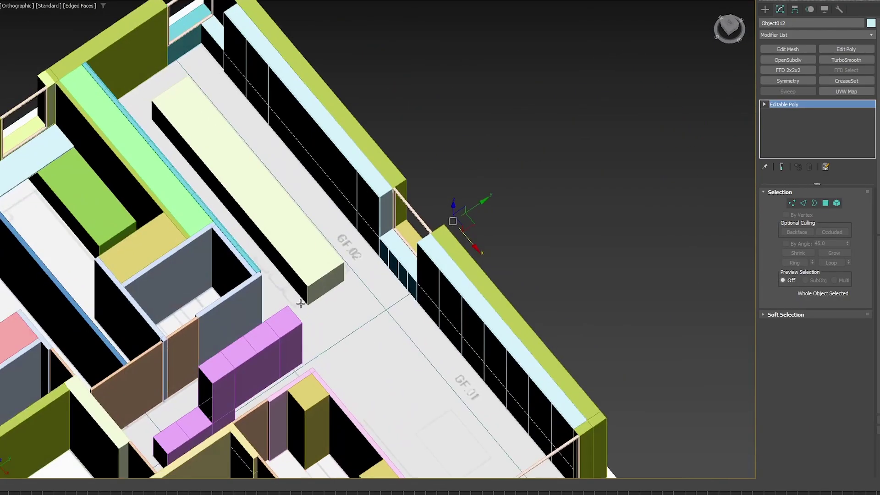
{"action": "scroll", "coordinate": [253, 213], "scroll_direction": "up", "scroll_amount": 2}
{"action": "scroll", "coordinate": [253, 213], "scroll_direction": "up", "scroll_amount": 2}
{"action": "middle_click_drag", "start_coordinate": [253, 213], "coordinate": [362, 335]}
{"action": "scroll", "coordinate": [362, 335], "scroll_direction": "down", "scroll_amount": 2}
{"action": "left_click", "coordinate": [363, 335]}
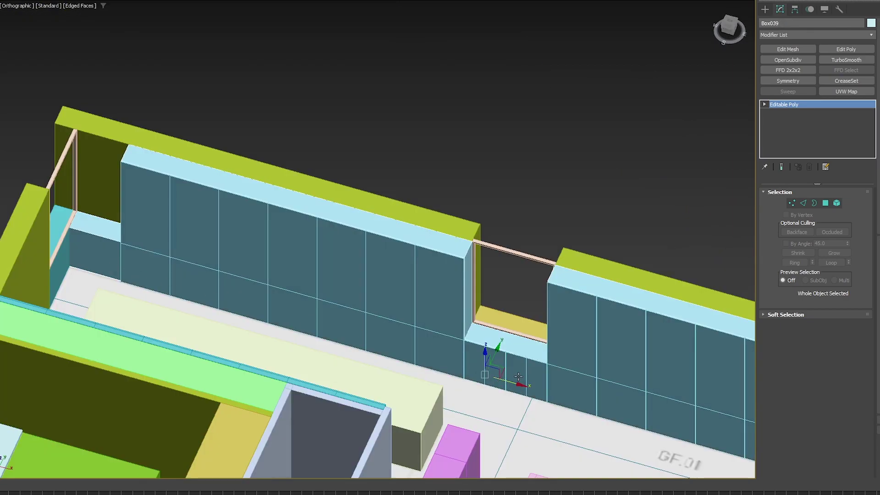
{"action": "key", "text": "ctrl+z"}
{"action": "key", "text": "ctrl+z"}
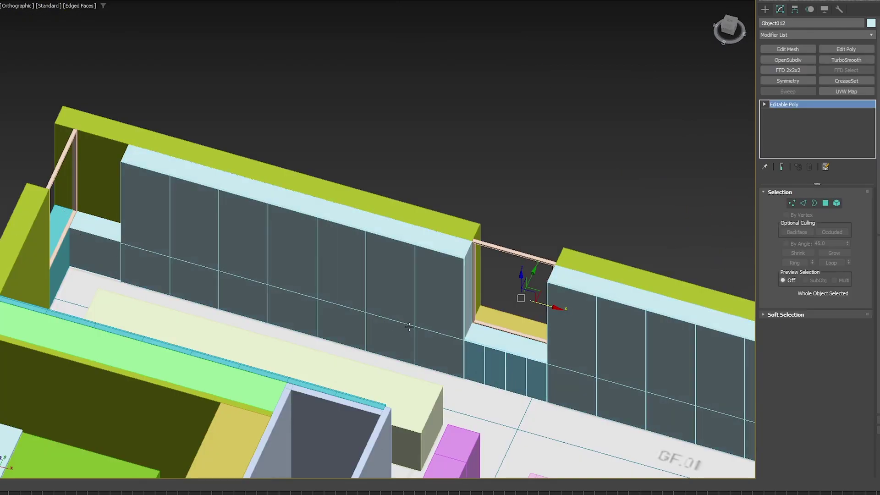
Isolate the light-blue closet body together with the finished low panels.
{"action": "left_click", "coordinate": [99, 237], "text": "ctrl"}
{"action": "key", "text": "alt+q"}
Try to reuse the low panels on the closet's far-end low section as an instance copy made unique.
{"action": "left_click_drag", "start_coordinate": [515, 379], "coordinate": [62, 254], "text": "shift"}
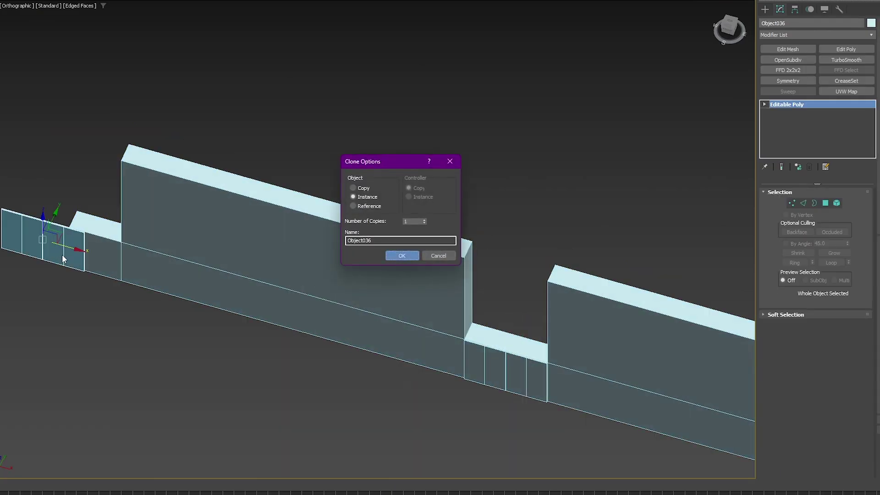
{"action": "key", "text": "Return"}
{"action": "left_click", "coordinate": [798, 167]}
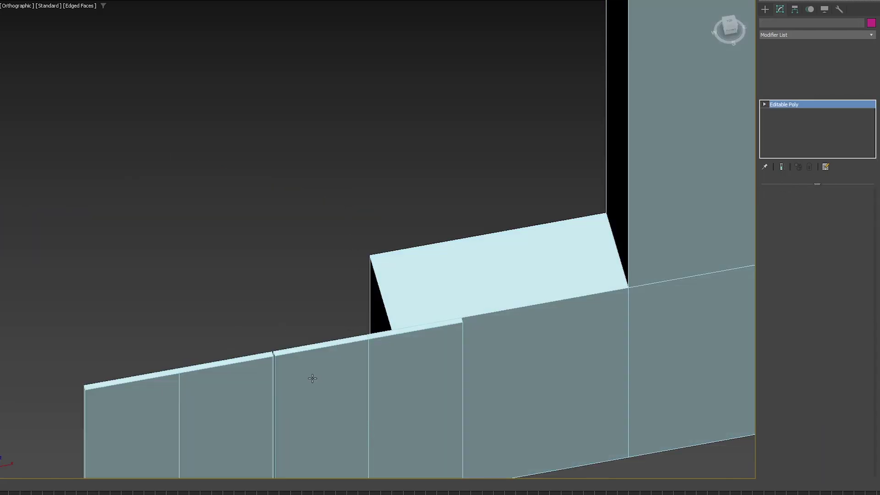
{"action": "left_click", "coordinate": [312, 378]}
{"action": "key", "text": "Delete"}
Split the far-end low front into two doors with vertical centre edges and narrow strips along the door boundaries.
{"action": "left_click", "coordinate": [532, 368]}
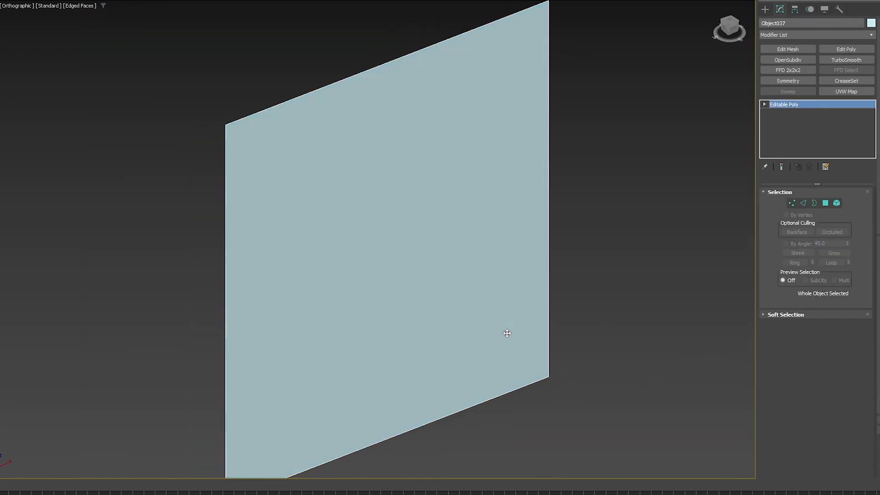
{"action": "key", "text": "2"}
{"action": "scroll", "coordinate": [408, 216], "scroll_direction": "down", "scroll_amount": 4}
{"action": "left_click_drag", "start_coordinate": [384, 68], "coordinate": [394, 457]}
{"action": "left_click", "coordinate": [829, 379]}
{"action": "middle_click_drag", "start_coordinate": [394, 220], "coordinate": [416, 225], "text": "alt"}
{"action": "left_click_drag", "start_coordinate": [450, 132], "coordinate": [454, 360]}
{"action": "left_click_drag", "start_coordinate": [343, 85], "coordinate": [348, 357], "text": "ctrl"}
{"action": "left_click", "coordinate": [829, 379]}
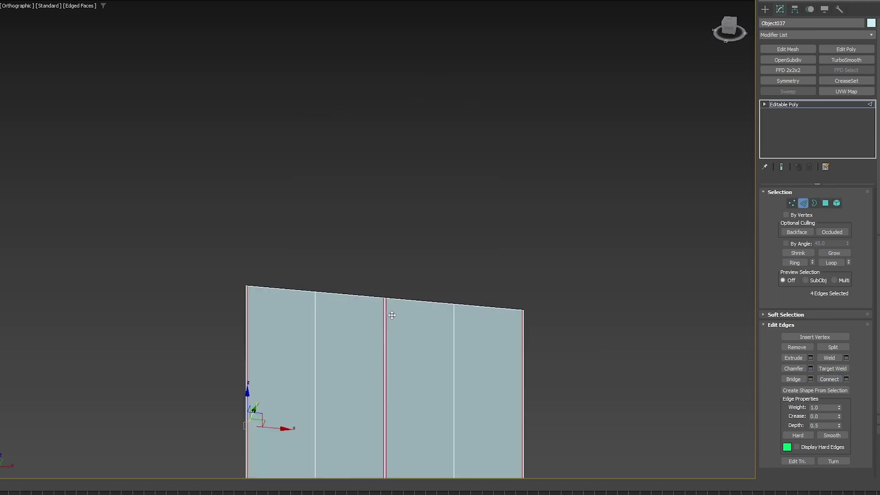
Select the four wide polygons of the far-end low doors and remove the narrow boundary strips to open the gaps.
{"action": "key", "text": "4"}
{"action": "middle_click_drag", "start_coordinate": [452, 271], "coordinate": [471, 106]}
{"action": "scroll", "coordinate": [471, 105], "scroll_direction": "down", "scroll_amount": 2}
{"action": "left_click_drag", "start_coordinate": [471, 106], "coordinate": [445, 370]}
{"action": "left_click_drag", "start_coordinate": [334, 94], "coordinate": [339, 73], "text": "ctrl"}
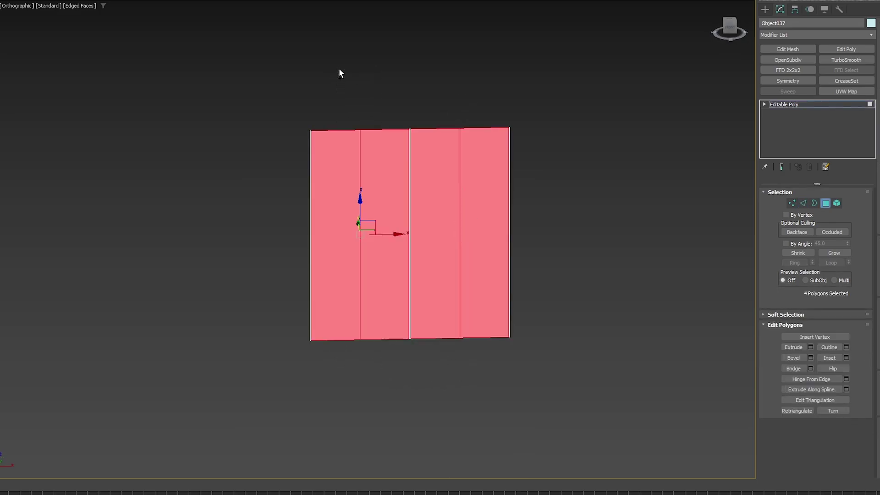
{"action": "key", "text": "F2"}
{"action": "scroll", "coordinate": [403, 151], "scroll_direction": "up", "scroll_amount": 2}
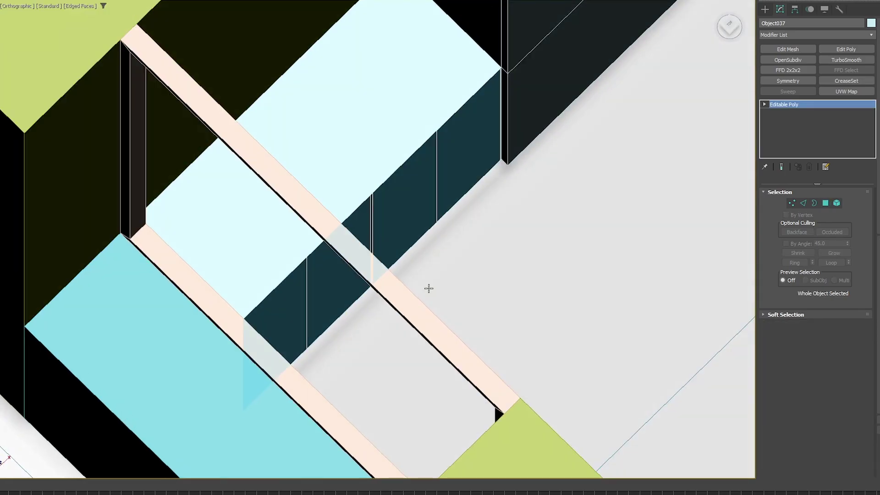
Add a Shell modifier with a 2.0 cm outer amount to the far-end low doors.
{"action": "middle_click_drag", "start_coordinate": [428, 288], "coordinate": [394, 295], "text": "alt"}
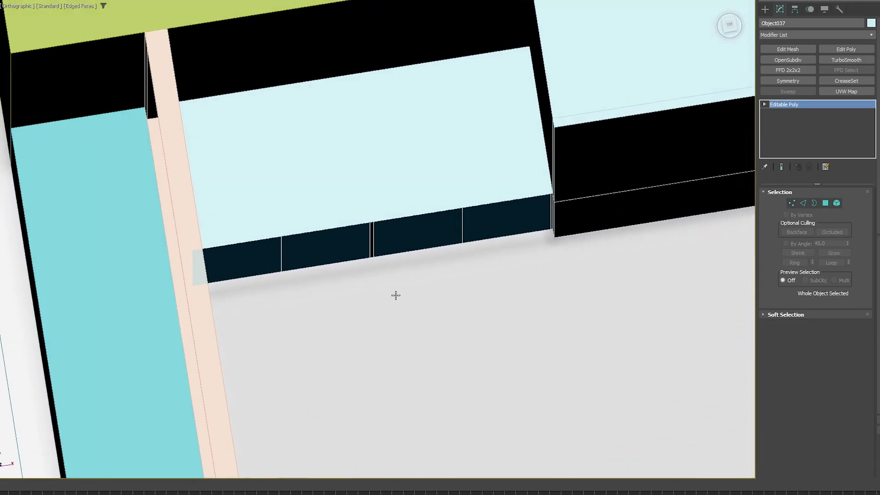
{"action": "scroll", "coordinate": [548, 216], "scroll_direction": "up", "scroll_amount": 2}
{"action": "middle_click_drag", "start_coordinate": [547, 216], "coordinate": [570, 181], "text": "alt"}
{"action": "middle_click_drag", "start_coordinate": [517, 104], "coordinate": [540, 218]}
{"action": "scroll", "coordinate": [519, 163], "scroll_direction": "up", "scroll_amount": 5}
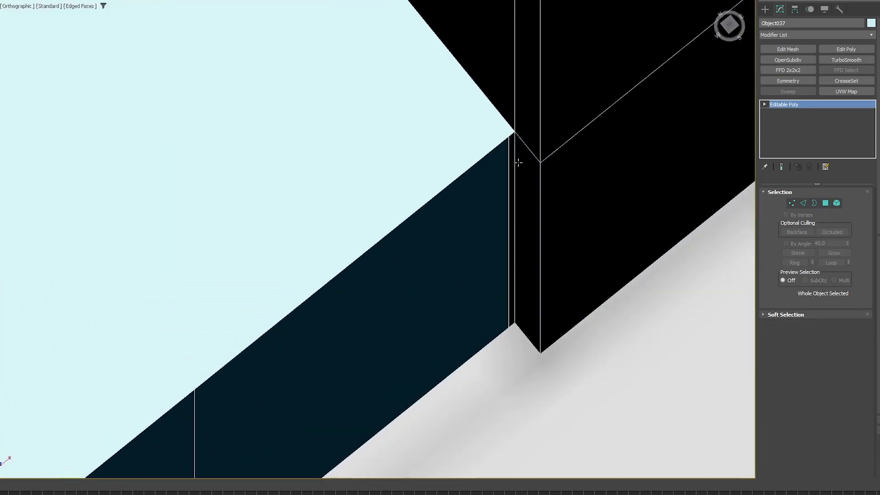
{"action": "scroll", "coordinate": [517, 157], "scroll_direction": "down", "scroll_amount": 5}
{"action": "middle_click_drag", "start_coordinate": [517, 157], "coordinate": [518, 420], "text": "alt"}
{"action": "left_click", "coordinate": [810, 36]}
{"action": "type", "text": "sh"}
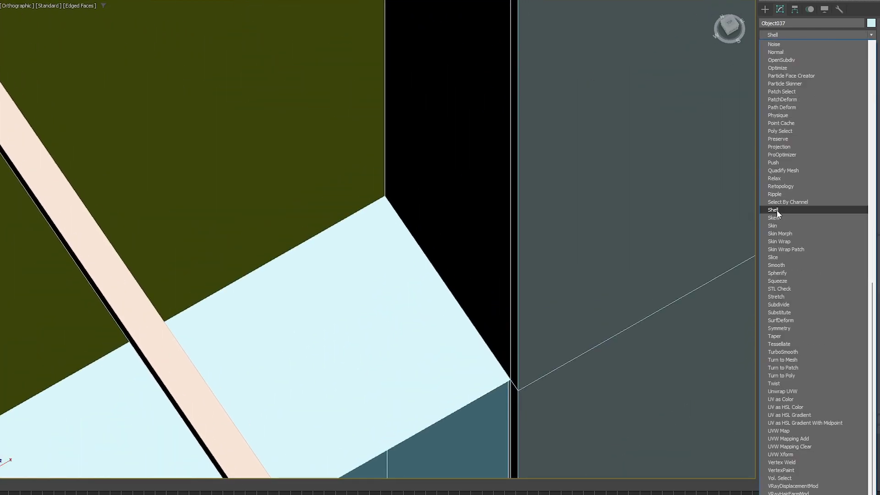
{"action": "left_click", "coordinate": [774, 210]}
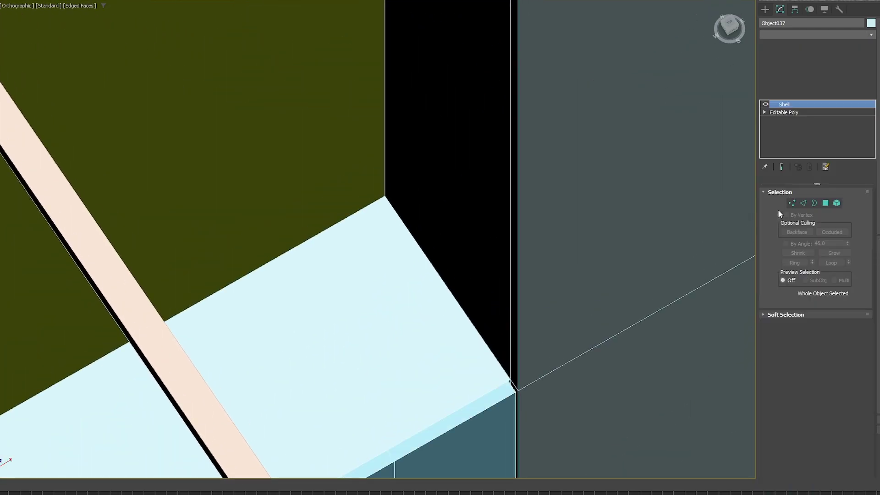
{"action": "scroll", "coordinate": [487, 304], "scroll_direction": "down", "scroll_amount": 5}
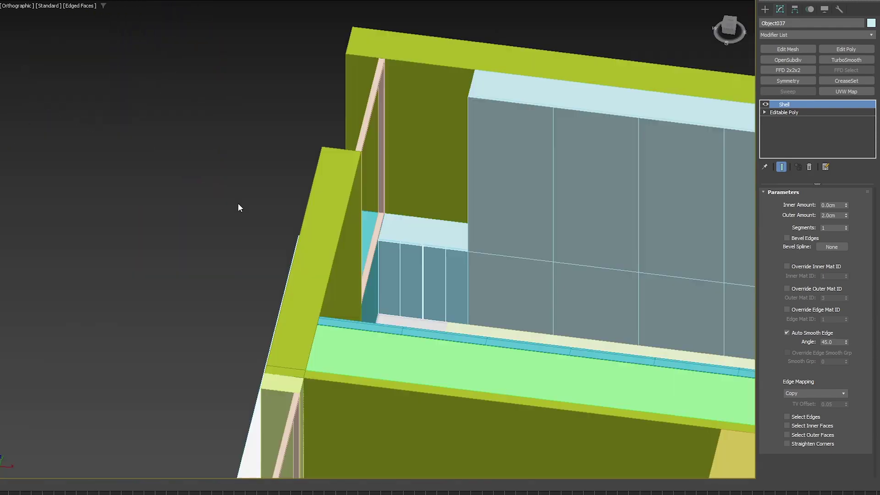
Examine the gaps between the light-blue closet's low and tall door panels with edge display on and off.
{"action": "left_click", "coordinate": [239, 204]}
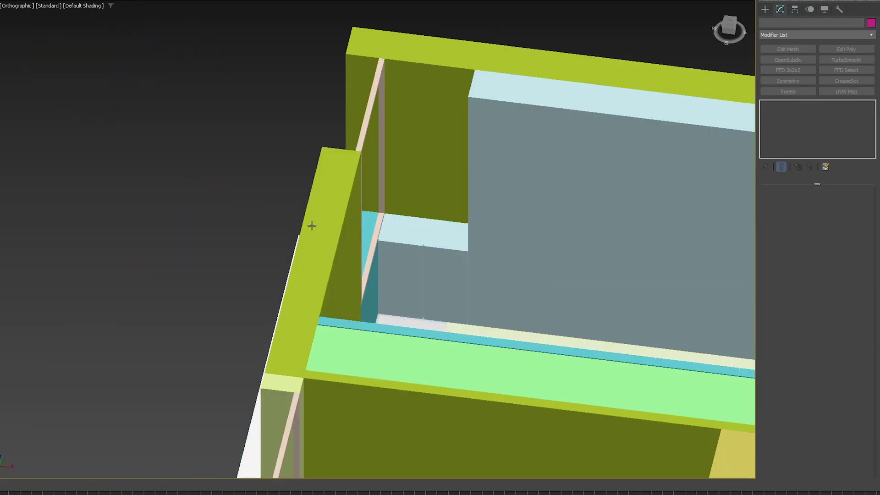
{"action": "scroll", "coordinate": [426, 234], "scroll_direction": "up", "scroll_amount": 10}
{"action": "scroll", "coordinate": [361, 227], "scroll_direction": "down", "scroll_amount": 8}
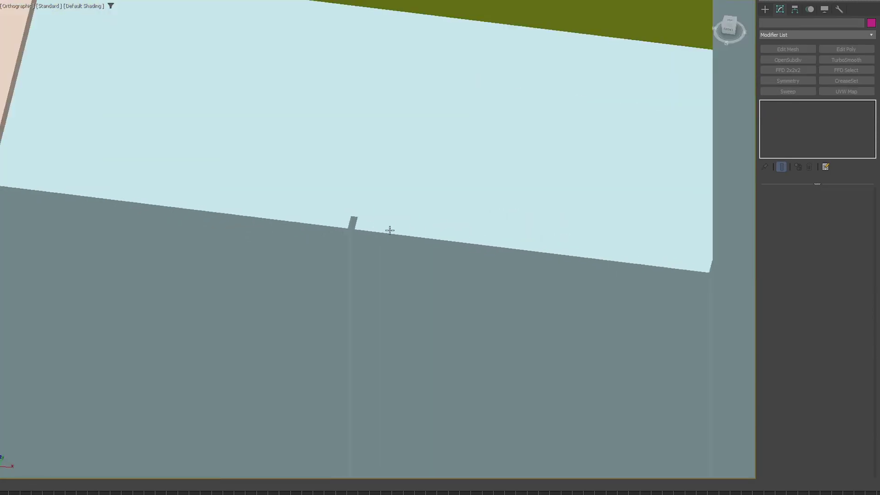
{"action": "middle_click_drag", "start_coordinate": [527, 228], "coordinate": [320, 271]}
{"action": "middle_click_drag", "start_coordinate": [505, 200], "coordinate": [465, 293]}
{"action": "key", "text": "F4"}
{"action": "scroll", "coordinate": [433, 152], "scroll_direction": "up", "scroll_amount": 5}
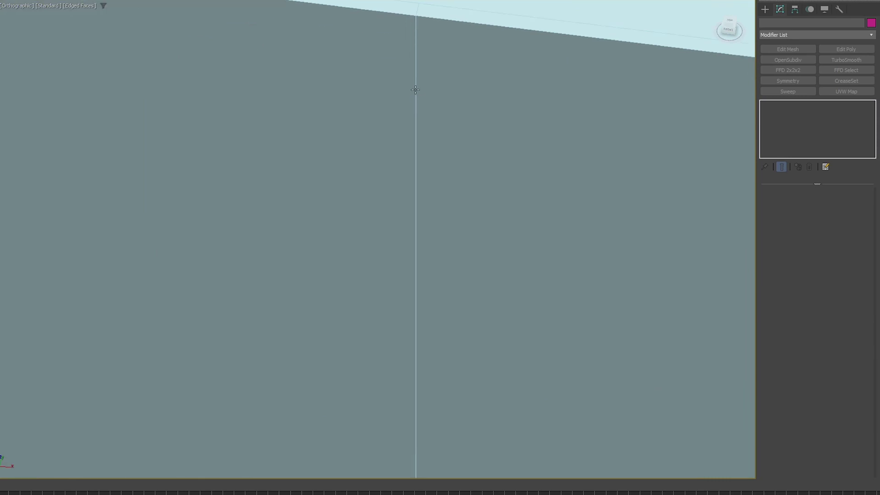
{"action": "left_click", "coordinate": [412, 245]}
{"action": "scroll", "coordinate": [412, 245], "scroll_direction": "down", "scroll_amount": 10}
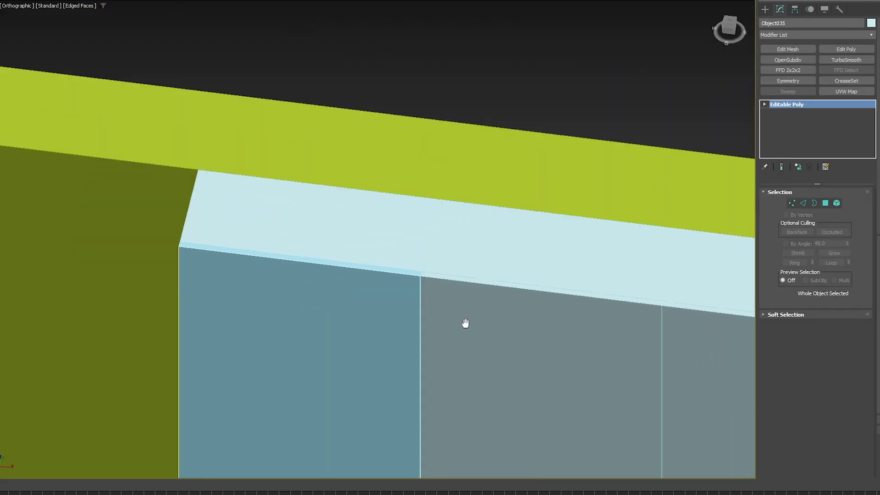
{"action": "scroll", "coordinate": [359, 193], "scroll_direction": "down", "scroll_amount": 1}
{"action": "scroll", "coordinate": [403, 150], "scroll_direction": "up", "scroll_amount": 8}
{"action": "key", "text": "F4"}
{"action": "scroll", "coordinate": [442, 112], "scroll_direction": "down", "scroll_amount": 8}
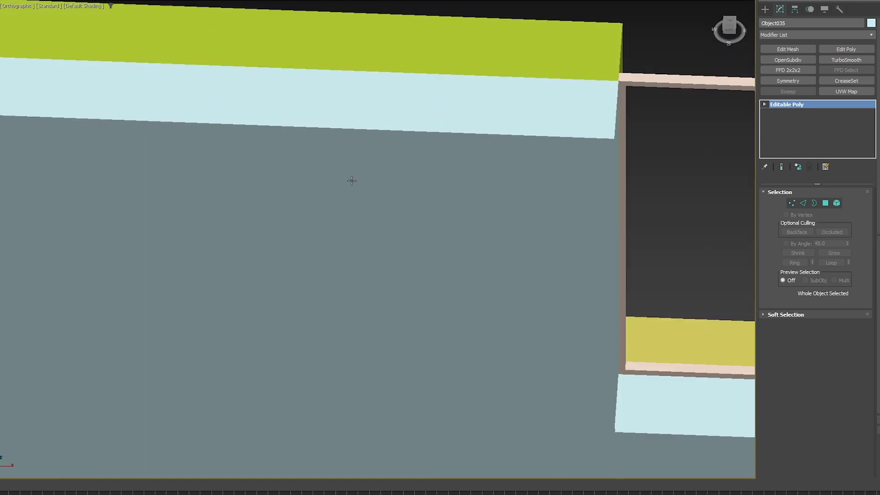
Scale all vertices of the instanced tall door panel slightly narrower along X to widen the gaps between the doors.
{"action": "key", "text": "1"}
{"action": "key", "text": "ctrl+a"}
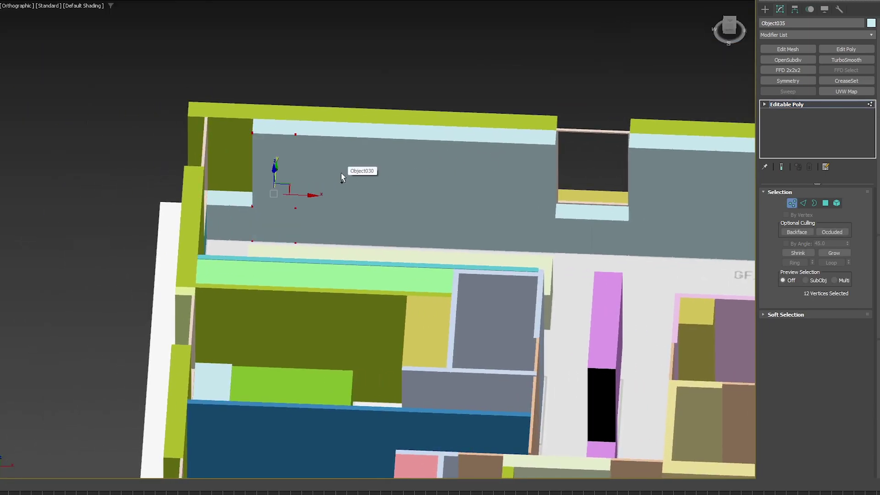
{"action": "scroll", "coordinate": [341, 172], "scroll_direction": "up", "scroll_amount": 4}
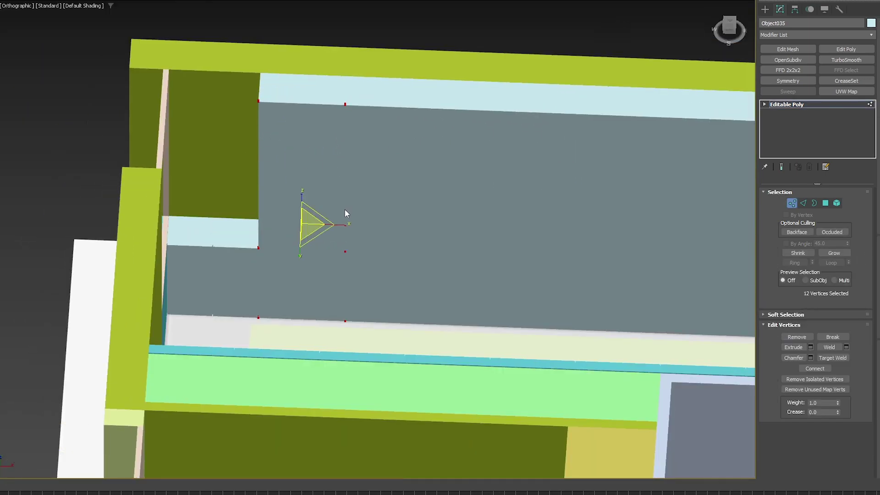
{"action": "key", "text": "r"}
{"action": "left_click_drag", "start_coordinate": [349, 224], "coordinate": [344, 229]}
{"action": "key", "text": "F4"}
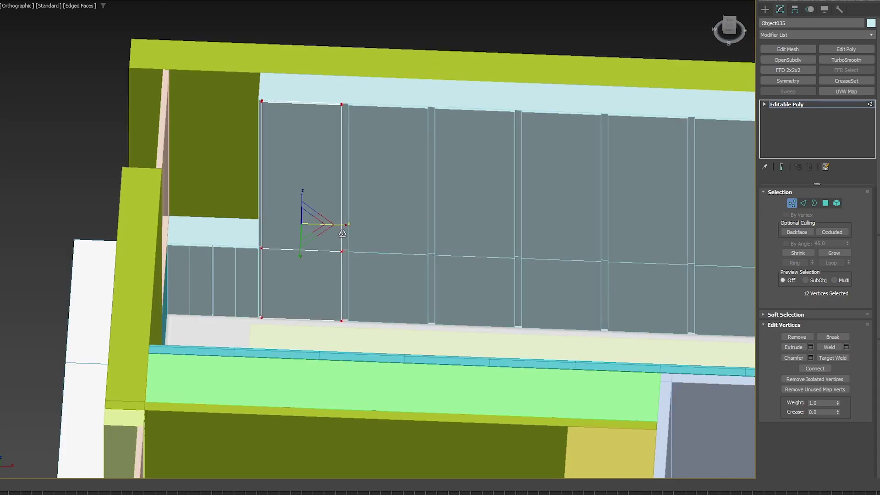
{"action": "scroll", "coordinate": [348, 94], "scroll_direction": "up", "scroll_amount": 10}
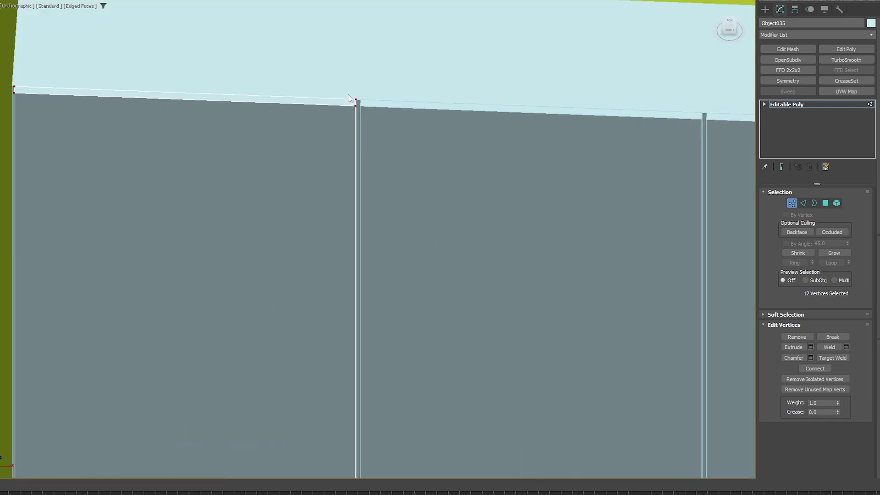
{"action": "key", "text": "w"}
{"action": "scroll", "coordinate": [361, 92], "scroll_direction": "down", "scroll_amount": 7}
{"action": "middle_click_drag", "start_coordinate": [361, 94], "coordinate": [388, 114], "text": "alt"}
{"action": "scroll", "coordinate": [387, 114], "scroll_direction": "down", "scroll_amount": 1}
{"action": "scroll", "coordinate": [356, 98], "scroll_direction": "up", "scroll_amount": 5}
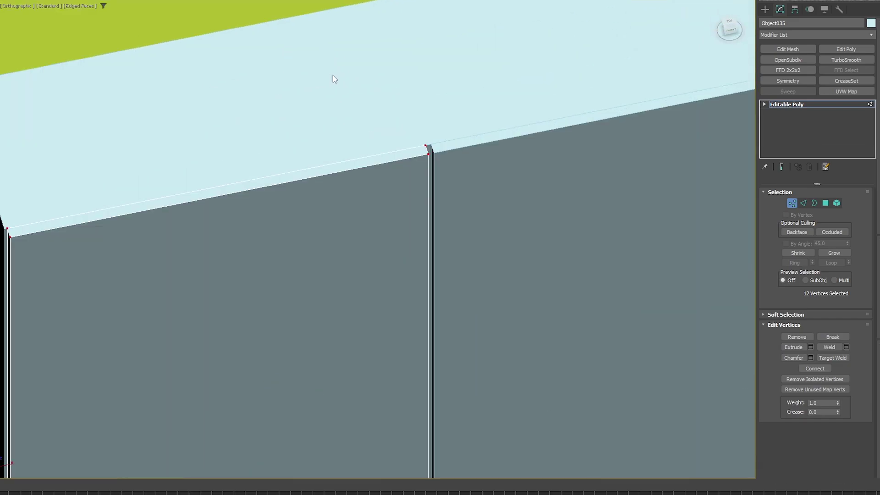
{"action": "left_click", "coordinate": [397, 106]}
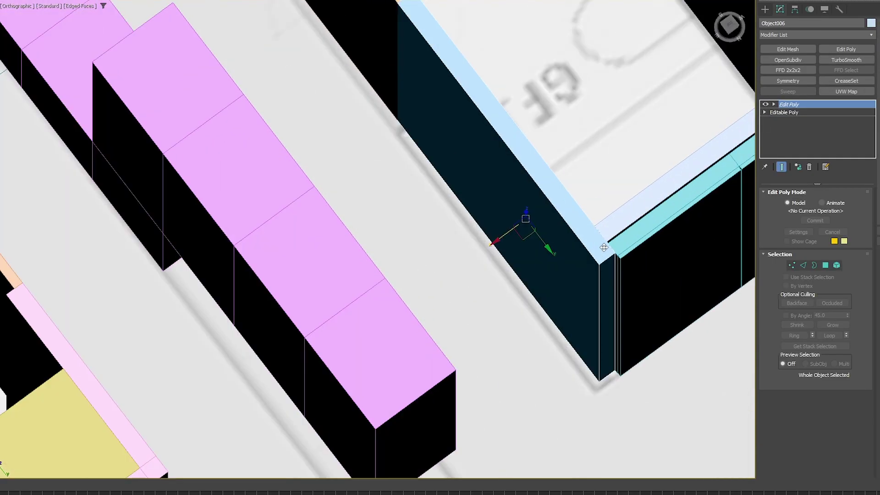
Align the light-blue wall's end polygon with the corner of the adjacent teal closet.
{"action": "key", "text": "4"}
{"action": "left_click", "coordinate": [609, 272]}
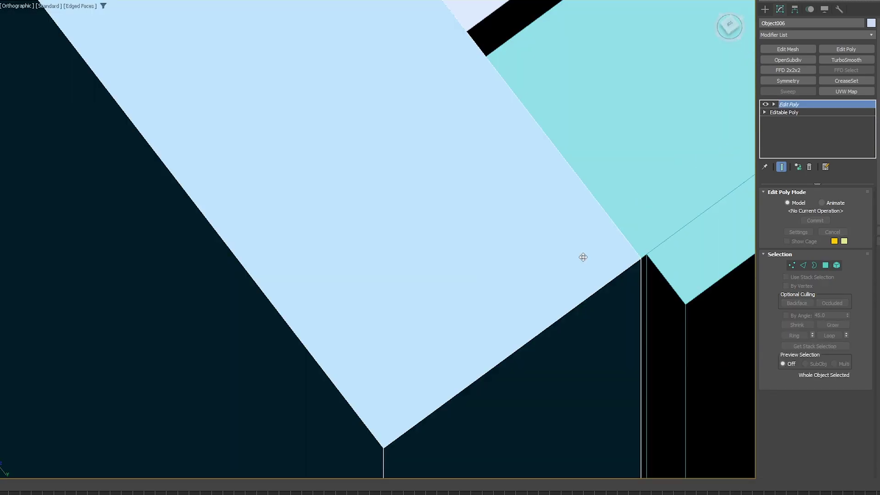
{"action": "scroll", "coordinate": [583, 257], "scroll_direction": "down", "scroll_amount": 6}
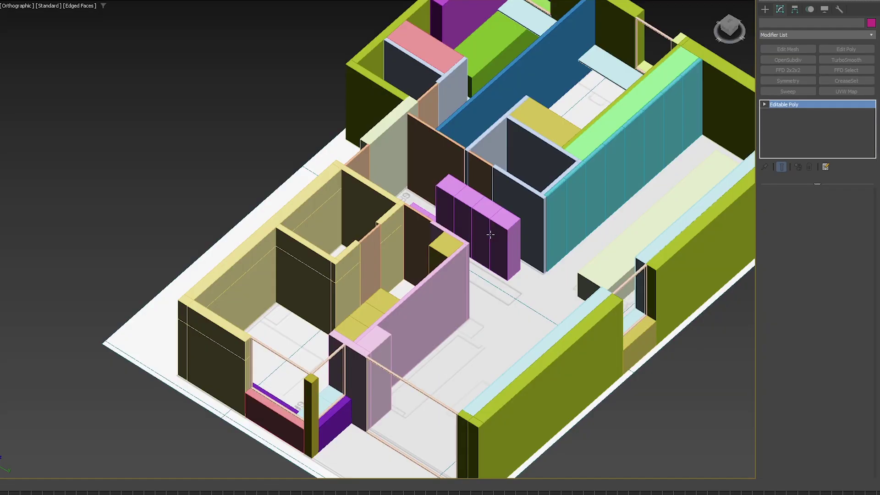
Isolate the purple closet and detach its seven front polygons as a clone.
{"action": "left_click", "coordinate": [491, 234]}
{"action": "key", "text": "alt+q"}
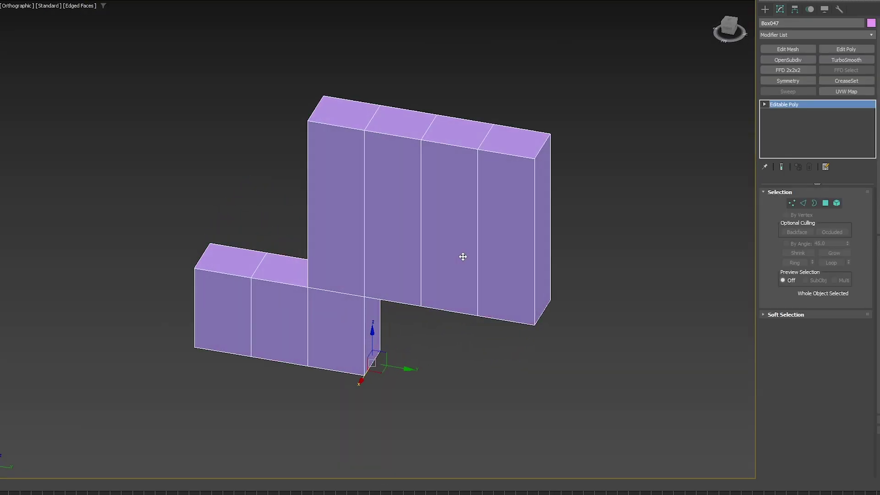
{"action": "key", "text": "4"}
{"action": "left_click", "coordinate": [501, 249]}
{"action": "left_click", "coordinate": [464, 250], "text": "ctrl"}
{"action": "left_click", "coordinate": [395, 259], "text": "ctrl"}
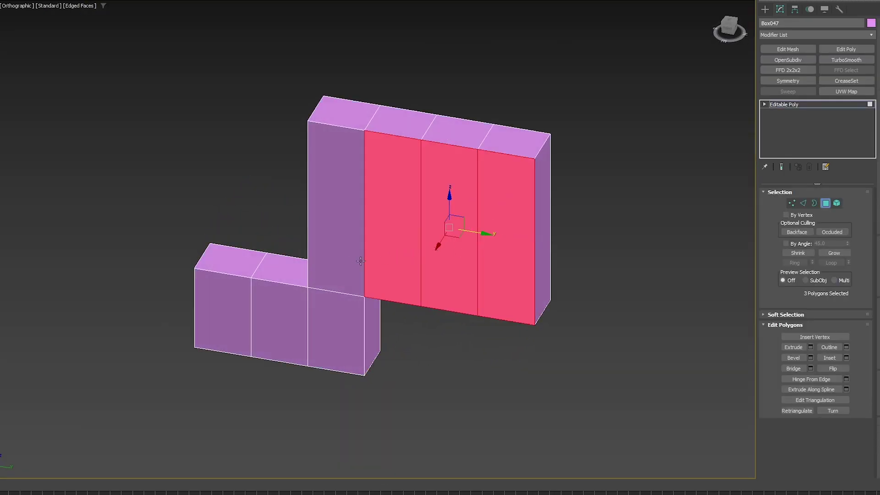
{"action": "left_click", "coordinate": [361, 261], "text": "ctrl"}
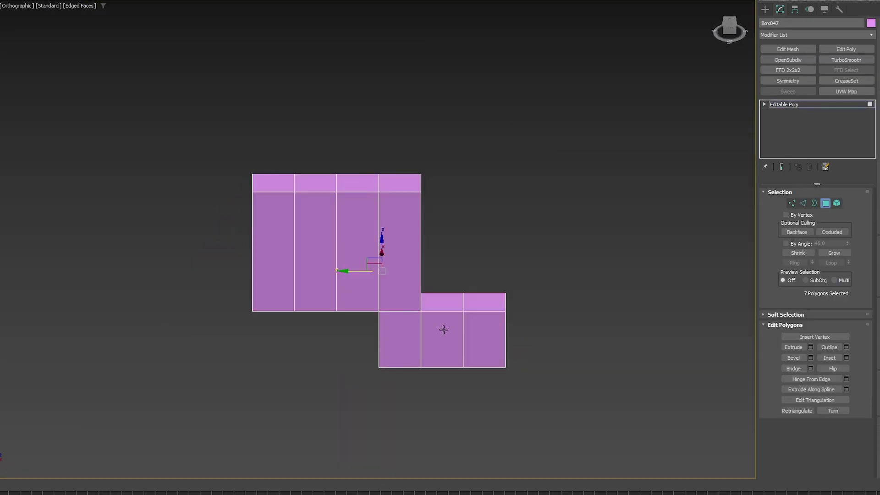
{"action": "middle_click_drag", "start_coordinate": [361, 260], "coordinate": [346, 283], "text": "alt"}
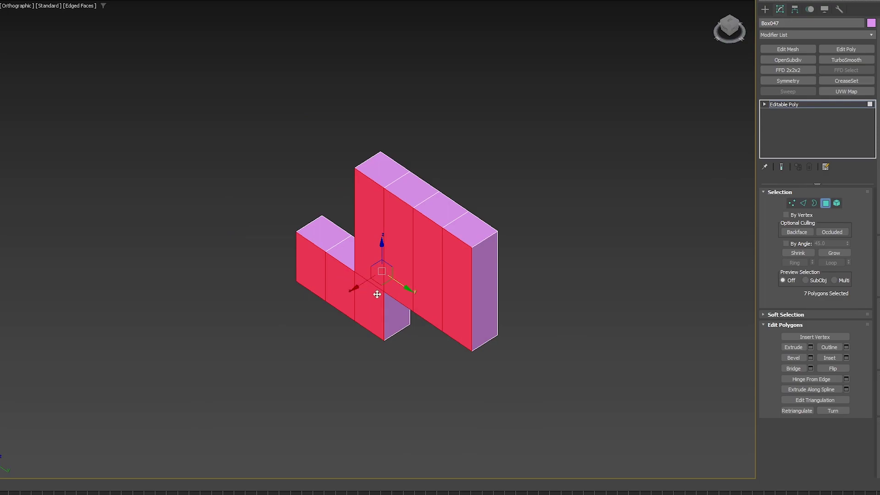
{"action": "key", "text": "d"}
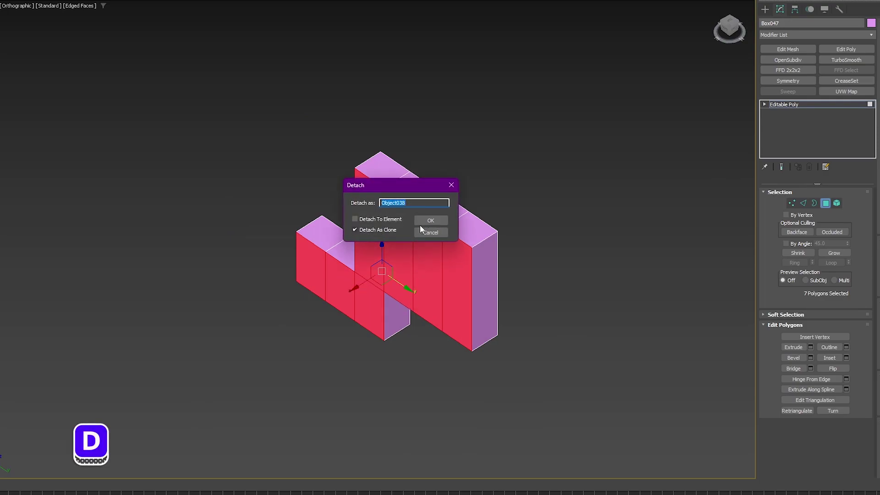
{"action": "left_click", "coordinate": [431, 220]}
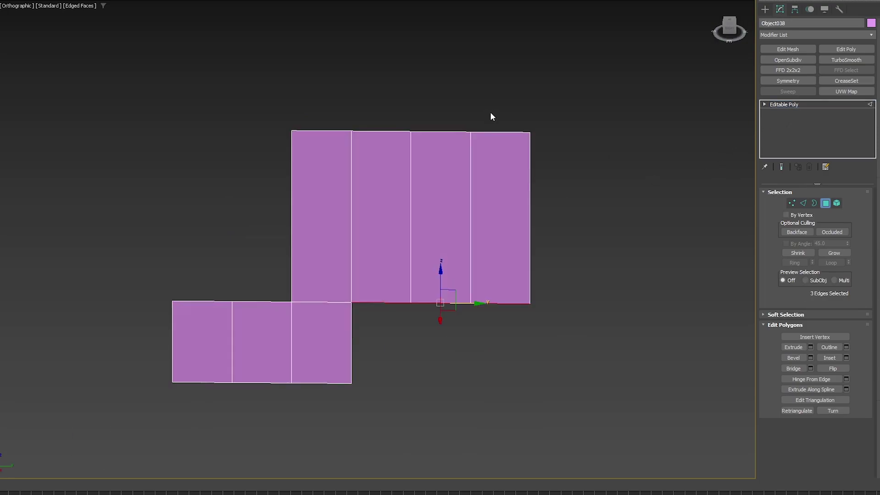
Connect the horizontal edges of all seven purple front panels with 1 segment and 0 pinch, adding vertical centre edges.
{"action": "key", "text": "2"}
{"action": "left_click", "coordinate": [499, 133]}
{"action": "left_click", "coordinate": [439, 132], "text": "ctrl"}
{"action": "left_click", "coordinate": [378, 132], "text": "ctrl"}
{"action": "left_click_drag", "start_coordinate": [334, 421], "coordinate": [334, 423], "text": "ctrl"}
{"action": "left_click_drag", "start_coordinate": [252, 404], "coordinate": [255, 271], "text": "ctrl"}
{"action": "left_click_drag", "start_coordinate": [206, 259], "coordinate": [201, 406], "text": "ctrl"}
{"action": "left_click", "coordinate": [833, 380]}
{"action": "key", "text": "ctrl+z"}
{"action": "key", "text": "ctrl+shift+e"}
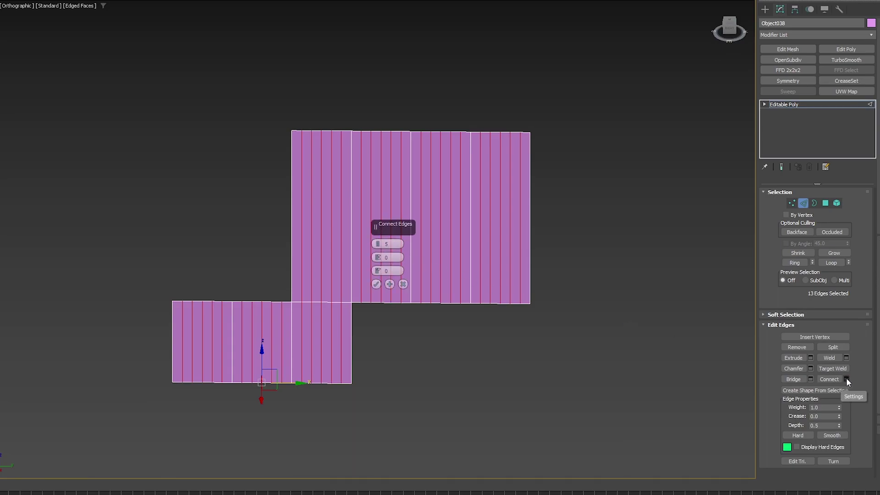
{"action": "right_click", "coordinate": [379, 245]}
{"action": "middle_click_drag", "start_coordinate": [384, 259], "coordinate": [384, 265], "text": "alt"}
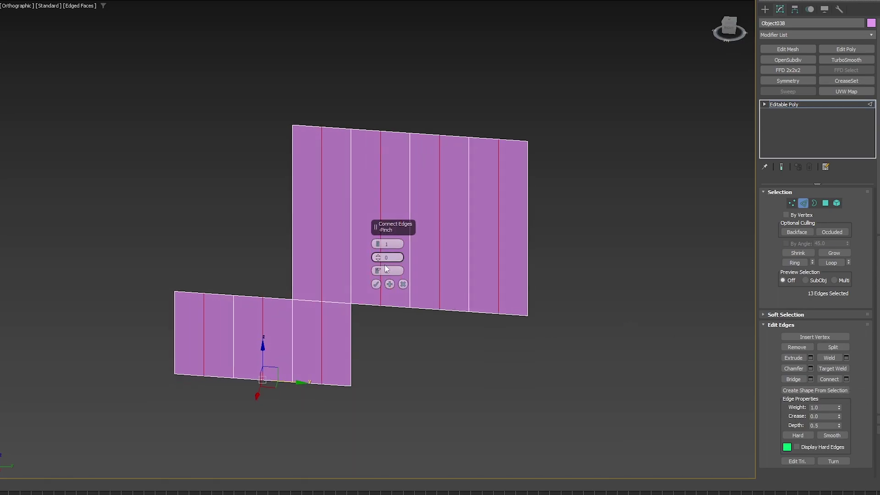
{"action": "left_click", "coordinate": [377, 284]}
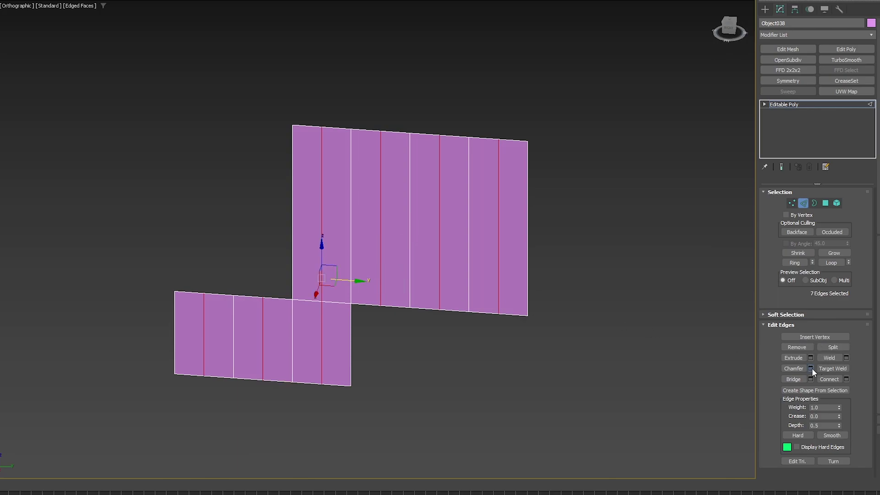
Chamfer the purple fronts' vertical centre edges by 28.971 cm, forming narrow strips at the panel boundaries.
{"action": "left_click_drag", "start_coordinate": [377, 258], "coordinate": [368, 158]}
{"action": "scroll", "coordinate": [353, 132], "scroll_direction": "up", "scroll_amount": 8}
{"action": "scroll", "coordinate": [341, 112], "scroll_direction": "up", "scroll_amount": 5}
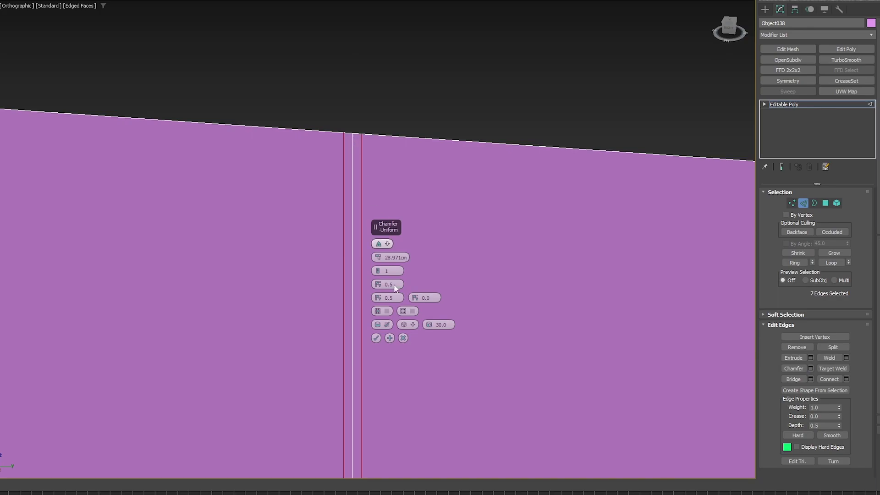
{"action": "left_click", "coordinate": [377, 338]}
Select the narrow gap strips between the purple front panels on both closet sections and delete them.
{"action": "scroll", "coordinate": [419, 342], "scroll_direction": "down", "scroll_amount": 11}
{"action": "middle_click_drag", "start_coordinate": [418, 342], "coordinate": [435, 229], "text": "alt"}
{"action": "scroll", "coordinate": [498, 359], "scroll_direction": "up", "scroll_amount": 1}
{"action": "scroll", "coordinate": [438, 231], "scroll_direction": "down", "scroll_amount": 2}
{"action": "middle_click_drag", "start_coordinate": [437, 231], "coordinate": [415, 169]}
{"action": "key", "text": "4"}
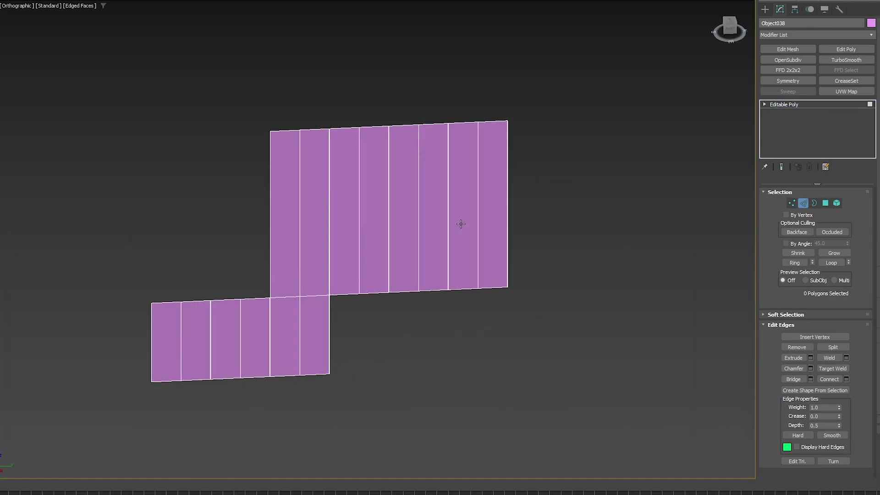
{"action": "middle_click_drag", "start_coordinate": [462, 224], "coordinate": [463, 190], "text": "alt"}
{"action": "left_click_drag", "start_coordinate": [487, 317], "coordinate": [468, 264]}
{"action": "left_click_drag", "start_coordinate": [428, 314], "coordinate": [410, 200], "text": "ctrl"}
{"action": "left_click_drag", "start_coordinate": [403, 92], "coordinate": [403, 90], "text": "ctrl"}
{"action": "left_click_drag", "start_coordinate": [362, 101], "coordinate": [339, 91], "text": "ctrl"}
{"action": "left_click_drag", "start_coordinate": [295, 436], "coordinate": [294, 436], "text": "ctrl"}
{"action": "left_click_drag", "start_coordinate": [244, 369], "coordinate": [179, 373], "text": "ctrl"}
{"action": "key", "text": "F2"}
{"action": "scroll", "coordinate": [165, 310], "scroll_direction": "up", "scroll_amount": 5}
{"action": "middle_click_drag", "start_coordinate": [106, 249], "coordinate": [83, 237]}
{"action": "scroll", "coordinate": [82, 237], "scroll_direction": "down", "scroll_amount": 3}
{"action": "mouse_move", "coordinate": [269, 215]}
{"action": "middle_mouse_down"}
{"action": "mouse_move", "coordinate": [536, 228]}
{"action": "mouse_move", "coordinate": [359, 324]}
{"action": "middle_mouse_up"}
{"action": "scroll", "coordinate": [358, 323], "scroll_direction": "down", "scroll_amount": 1}
{"action": "middle_click_drag", "start_coordinate": [470, 174], "coordinate": [472, 125]}
{"action": "scroll", "coordinate": [459, 204], "scroll_direction": "down", "scroll_amount": 2}
{"action": "key", "text": "Delete"}
End isolation and apply a Shell modifier with a 2.0 cm outer amount to the purple closet fronts.
{"action": "scroll", "coordinate": [342, 284], "scroll_direction": "up", "scroll_amount": 3}
{"action": "middle_click_drag", "start_coordinate": [343, 284], "coordinate": [334, 293], "text": "alt"}
{"action": "key", "text": "4"}
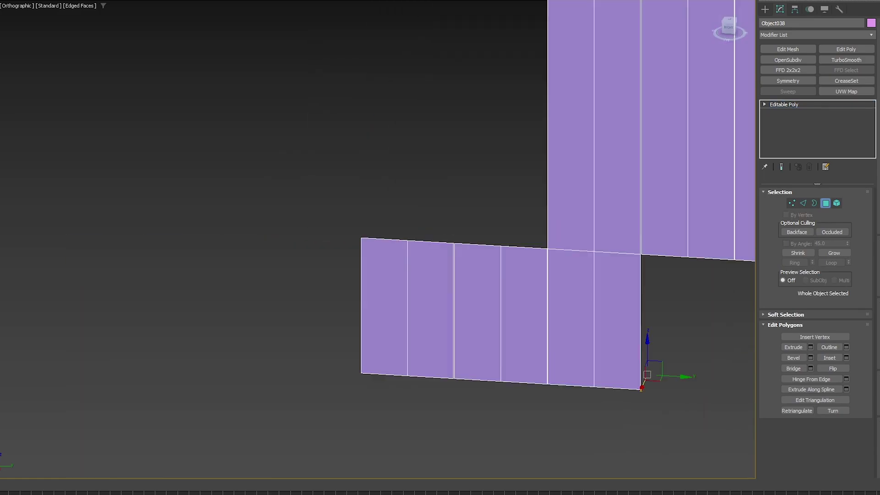
{"action": "middle_click_drag", "start_coordinate": [541, 275], "coordinate": [297, 321]}
{"action": "scroll", "coordinate": [297, 321], "scroll_direction": "down", "scroll_amount": 1}
{"action": "key", "text": "alt+q"}
{"action": "middle_click_drag", "start_coordinate": [522, 235], "coordinate": [431, 266], "text": "alt"}
{"action": "middle_click_drag", "start_coordinate": [484, 395], "coordinate": [459, 251]}
{"action": "middle_click_drag", "start_coordinate": [459, 183], "coordinate": [495, 172], "text": "alt"}
{"action": "scroll", "coordinate": [495, 171], "scroll_direction": "down", "scroll_amount": 2}
{"action": "middle_click_drag", "start_coordinate": [495, 172], "coordinate": [568, 143]}
{"action": "scroll", "coordinate": [604, 275], "scroll_direction": "down", "scroll_amount": 2}
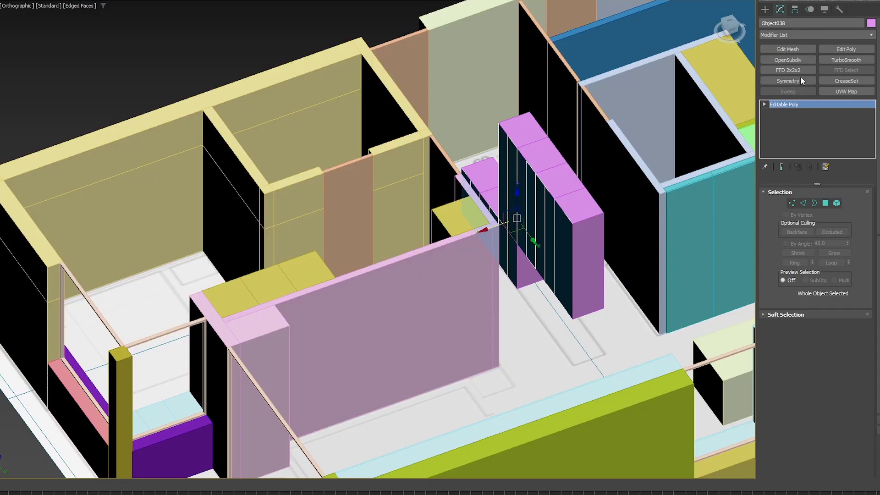
{"action": "left_click", "coordinate": [807, 38]}
{"action": "type", "text": "sh"}
{"action": "key", "text": "Return"}
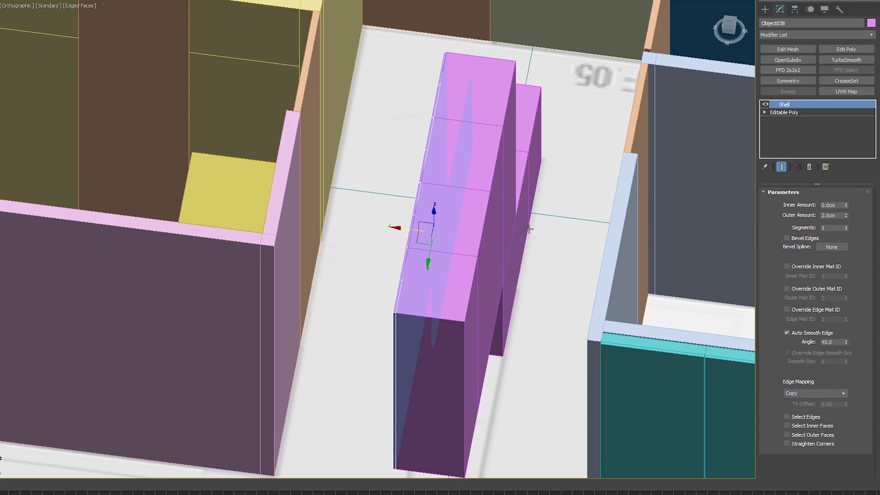
{"action": "scroll", "coordinate": [409, 228], "scroll_direction": "up", "scroll_amount": 5}
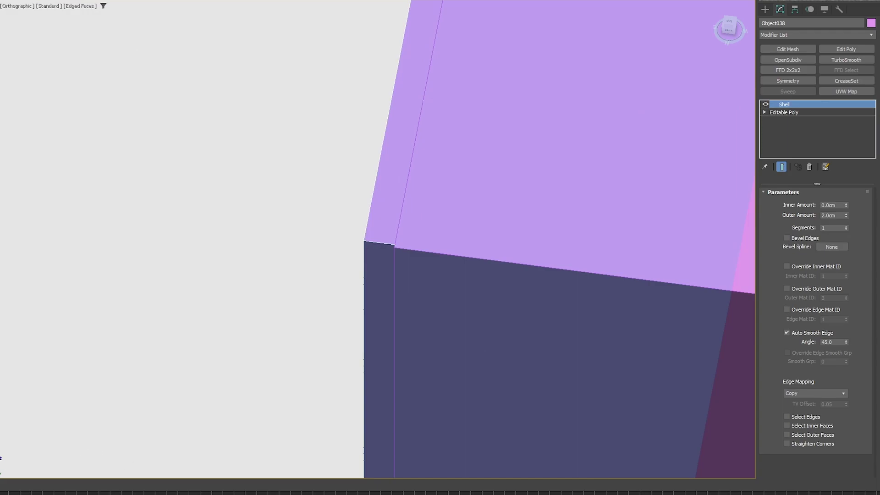
{"action": "scroll", "coordinate": [202, 367], "scroll_direction": "down", "scroll_amount": 6}
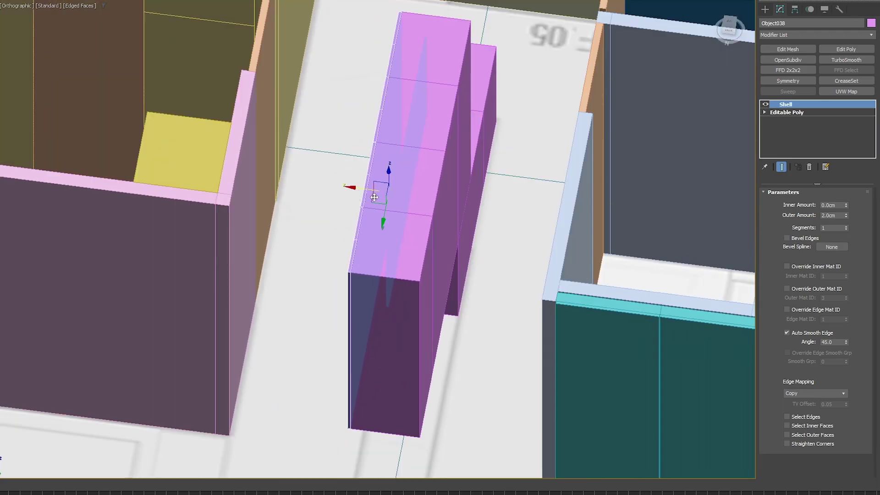
Copy the shelled purple fronts to the opposite side of the closet and offset them slightly along X, leaving a small gap.
{"action": "left_click_drag", "start_coordinate": [374, 197], "coordinate": [456, 211], "text": "shift"}
{"action": "key", "text": "Return"}
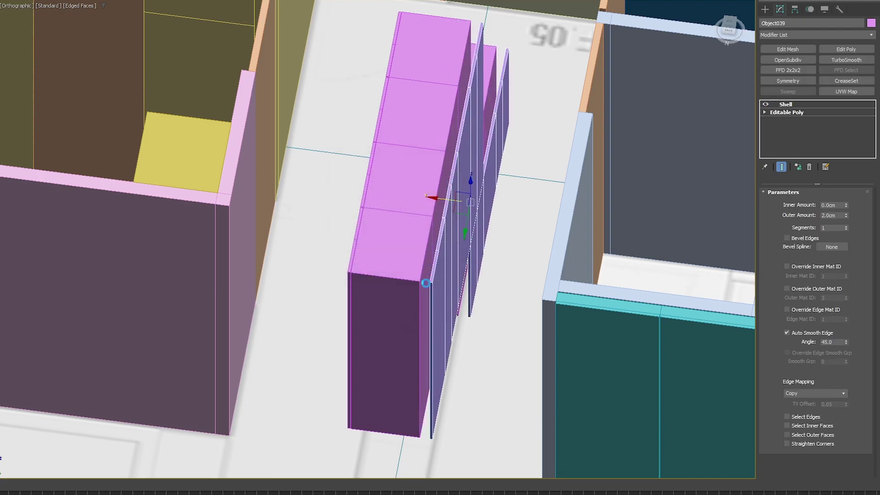
{"action": "scroll", "coordinate": [426, 282], "scroll_direction": "up", "scroll_amount": 8}
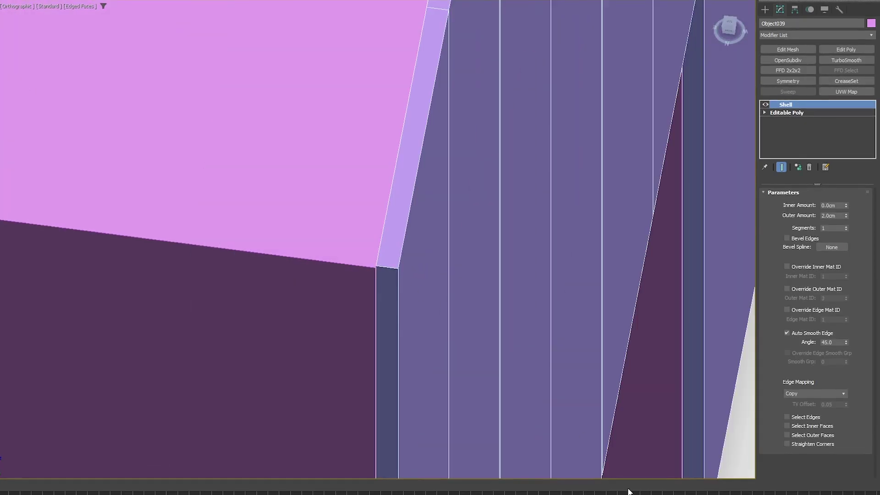
{"action": "double_click", "coordinate": [639, 478]}
{"action": "key", "text": "Return"}
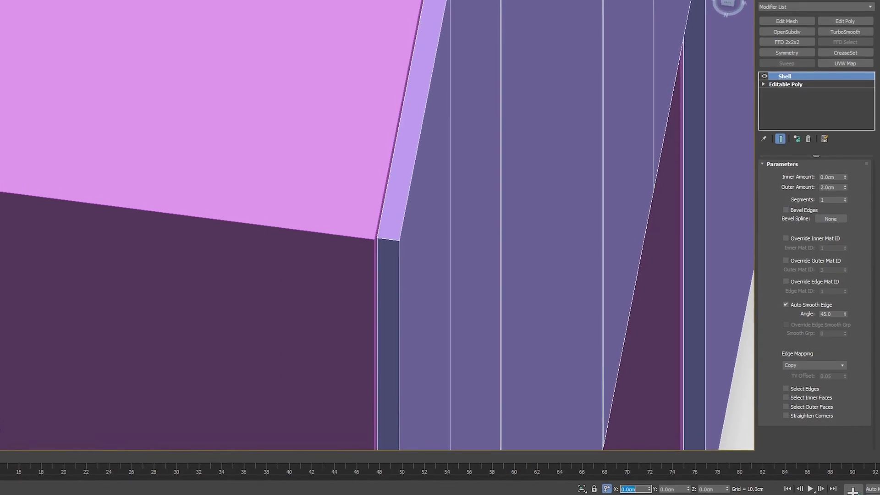
{"action": "scroll", "coordinate": [373, 230], "scroll_direction": "down", "scroll_amount": 6}
{"action": "scroll", "coordinate": [382, 258], "scroll_direction": "up", "scroll_amount": 6}
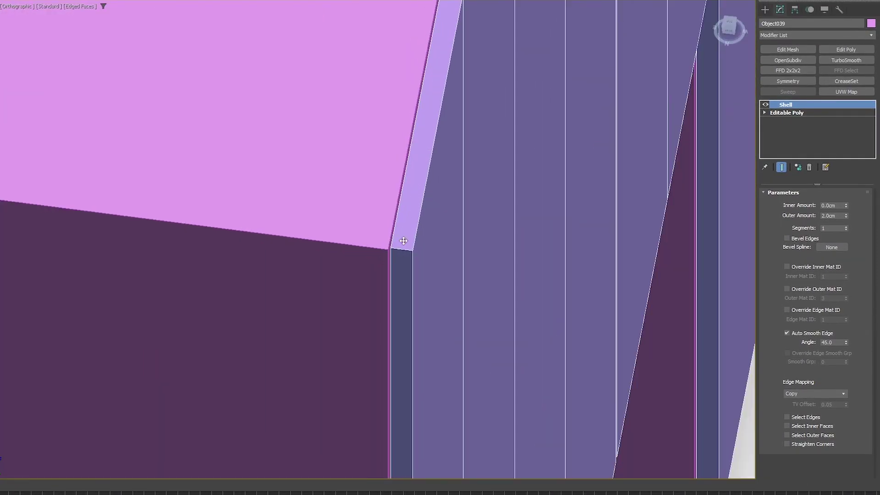
{"action": "scroll", "coordinate": [403, 241], "scroll_direction": "down", "scroll_amount": 8}
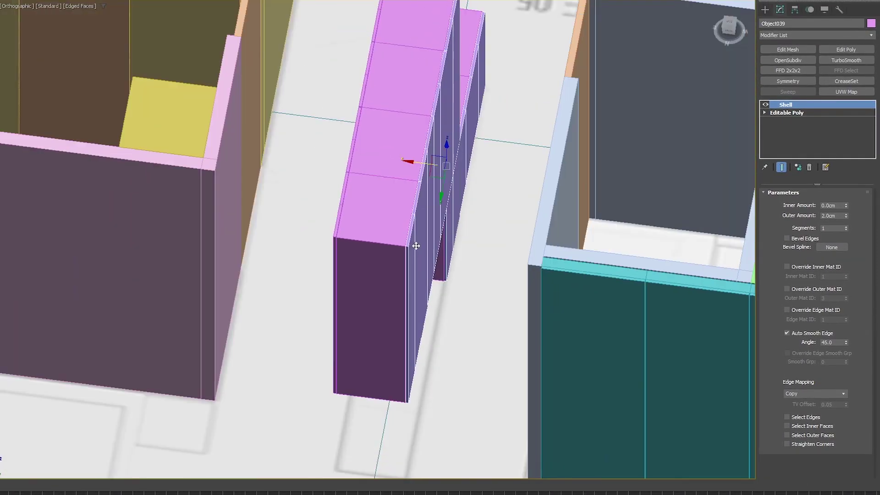
Select the teal closet's end door front beside the light-blue wall as a separate element.
{"action": "middle_click_drag", "start_coordinate": [414, 245], "coordinate": [574, 211], "text": "alt"}
{"action": "middle_click_drag", "start_coordinate": [715, 172], "coordinate": [345, 294]}
{"action": "left_click", "coordinate": [346, 295]}
{"action": "left_click", "coordinate": [347, 294]}
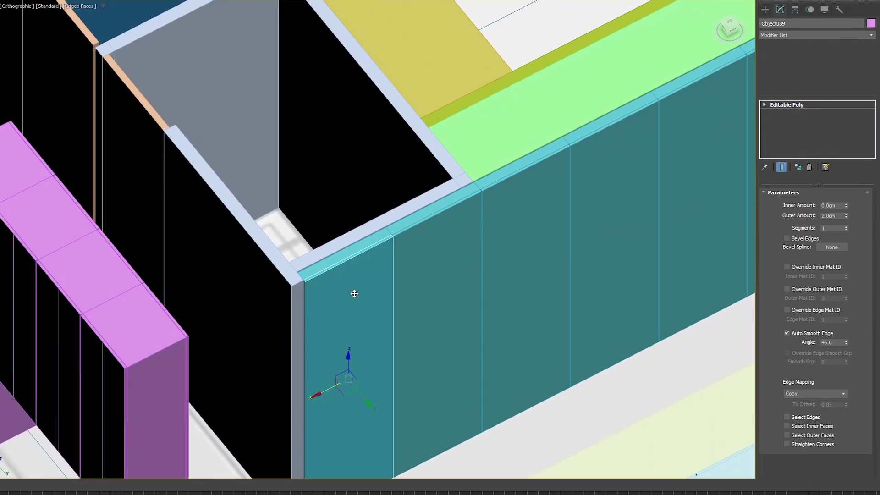
{"action": "scroll", "coordinate": [367, 291], "scroll_direction": "down", "scroll_amount": 8}
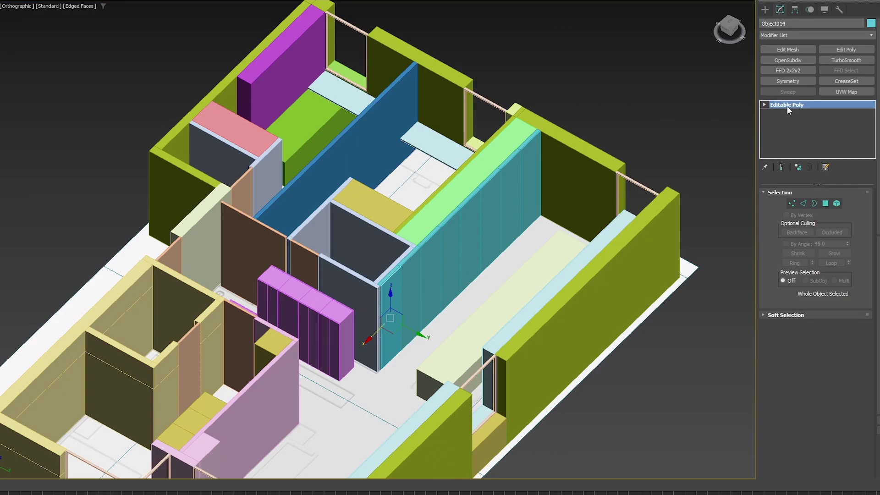
{"action": "left_click", "coordinate": [394, 296]}
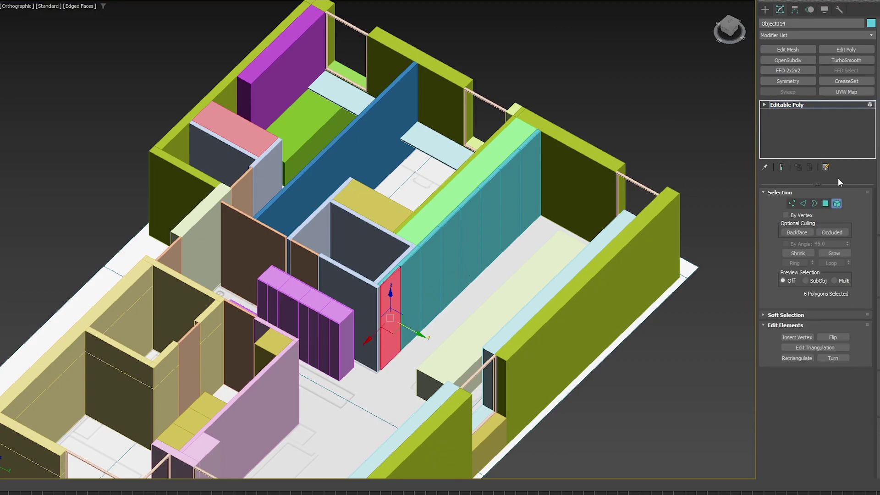
{"action": "left_click", "coordinate": [764, 105]}
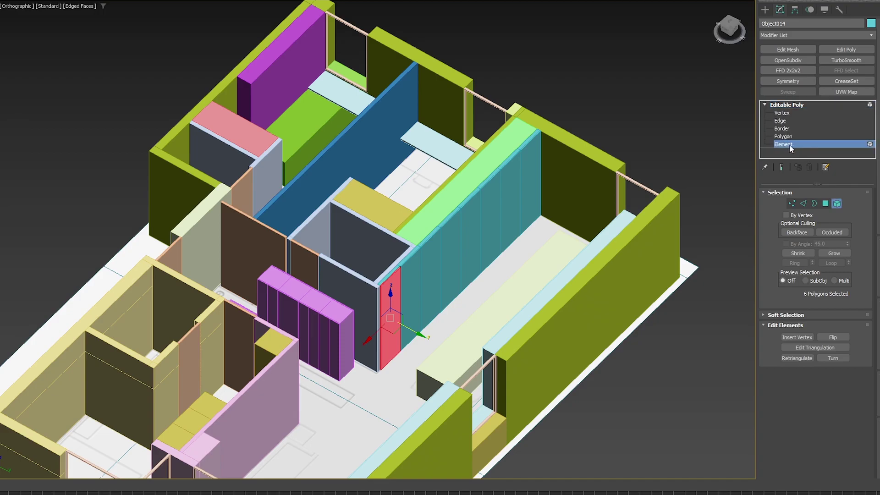
Try moving the teal door front element, undo the move, and inspect its gap to the closet body.
{"action": "left_click_drag", "start_coordinate": [404, 327], "coordinate": [436, 273]}
{"action": "key", "text": "ctrl+z"}
{"action": "scroll", "coordinate": [365, 334], "scroll_direction": "up", "scroll_amount": 5}
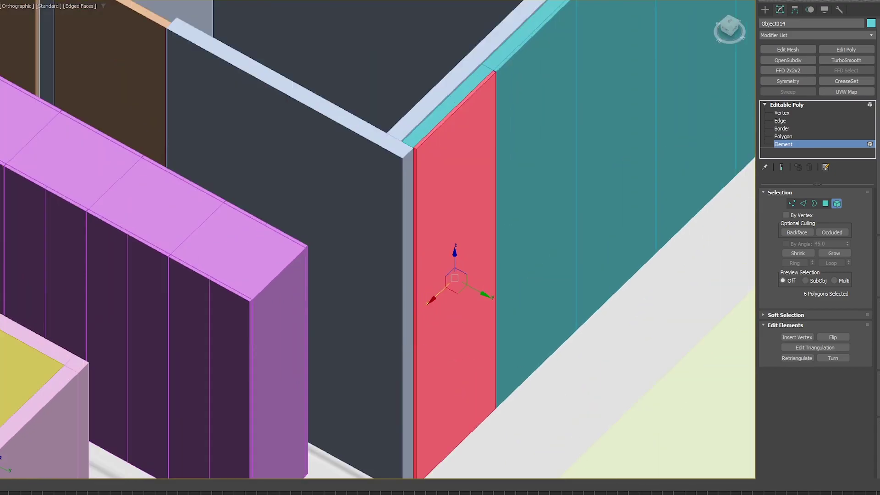
{"action": "scroll", "coordinate": [406, 153], "scroll_direction": "up", "scroll_amount": 6}
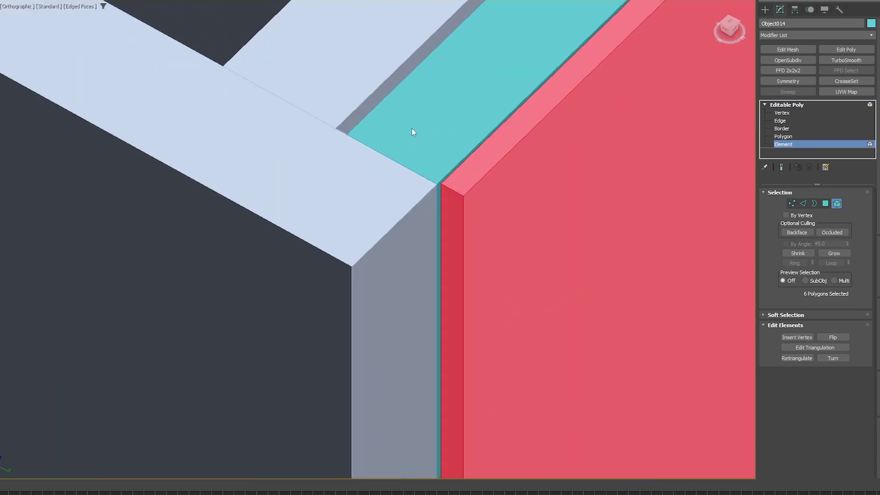
{"action": "scroll", "coordinate": [444, 211], "scroll_direction": "down", "scroll_amount": 6}
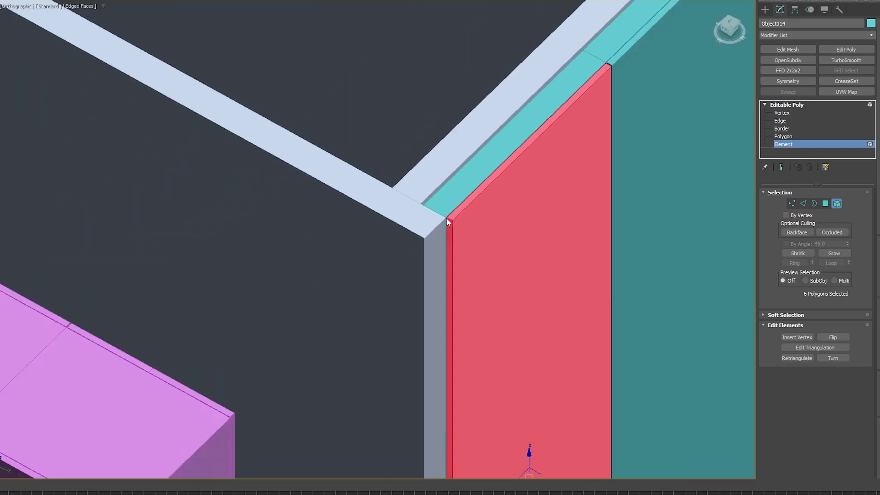
Select the bottom vertices of the teal end door front and raise them slightly to leave a floor gap.
{"action": "scroll", "coordinate": [528, 206], "scroll_direction": "up", "scroll_amount": 4}
{"action": "key", "text": "1"}
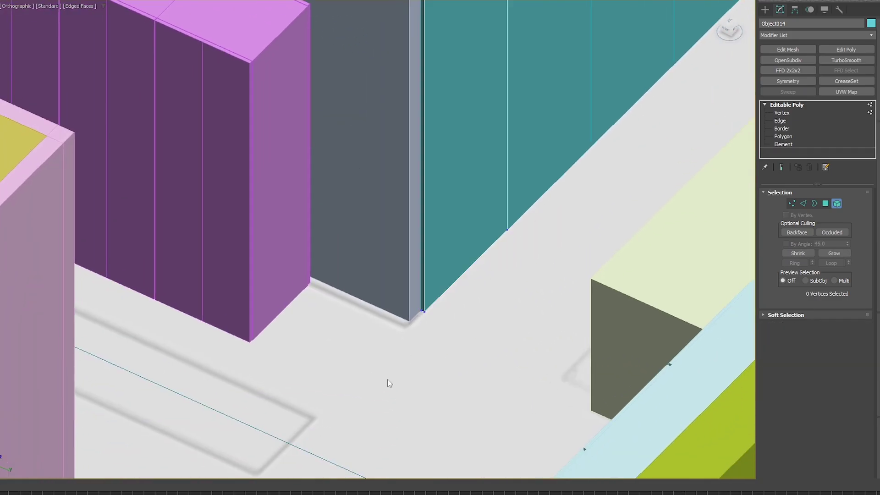
{"action": "scroll", "coordinate": [387, 379], "scroll_direction": "up", "scroll_amount": 2}
{"action": "key", "text": "Return"}
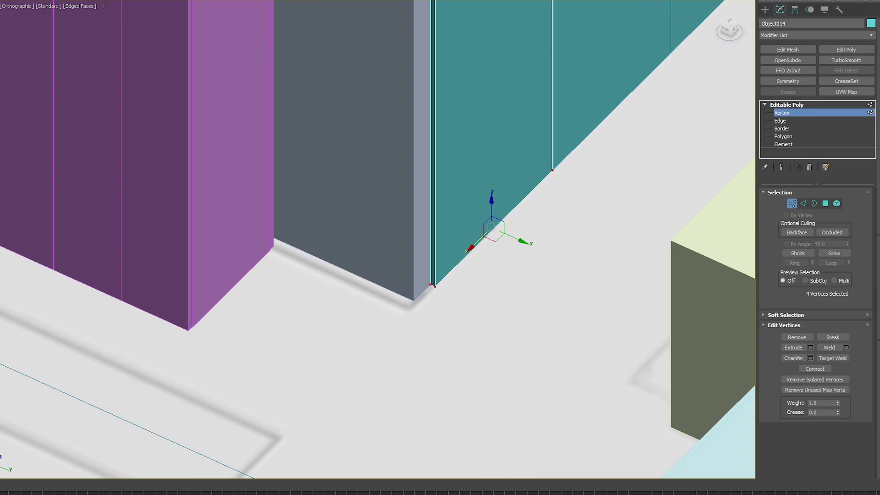
{"action": "scroll", "coordinate": [546, 312], "scroll_direction": "down", "scroll_amount": 5}
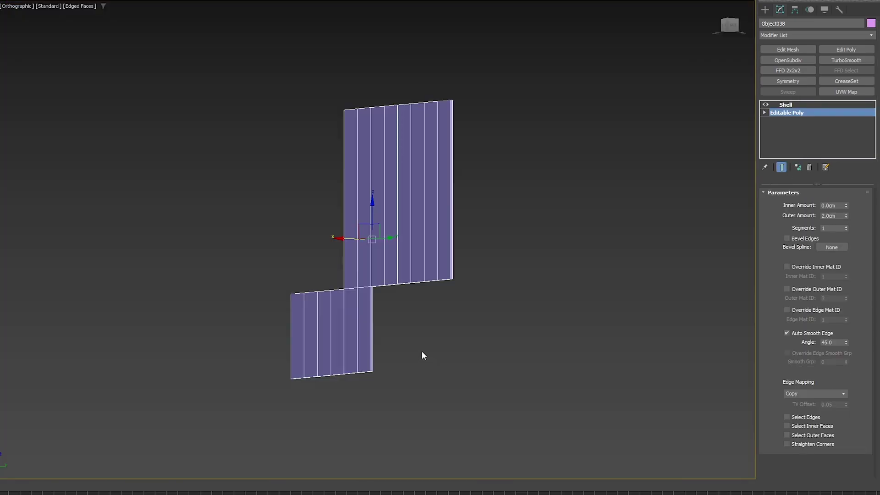
Raise the purple fronts' bottom vertices slightly beneath the Shell modifier, return to the Shell level, and end isolation.
{"action": "key", "text": "1"}
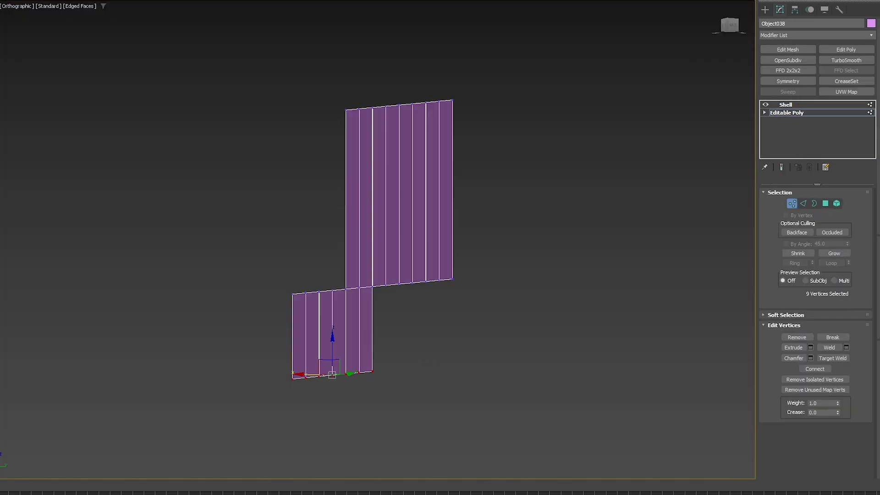
{"action": "left_click", "coordinate": [793, 115]}
{"action": "left_click", "coordinate": [793, 106]}
{"action": "middle_click_drag", "start_coordinate": [365, 289], "coordinate": [369, 309], "text": "alt"}
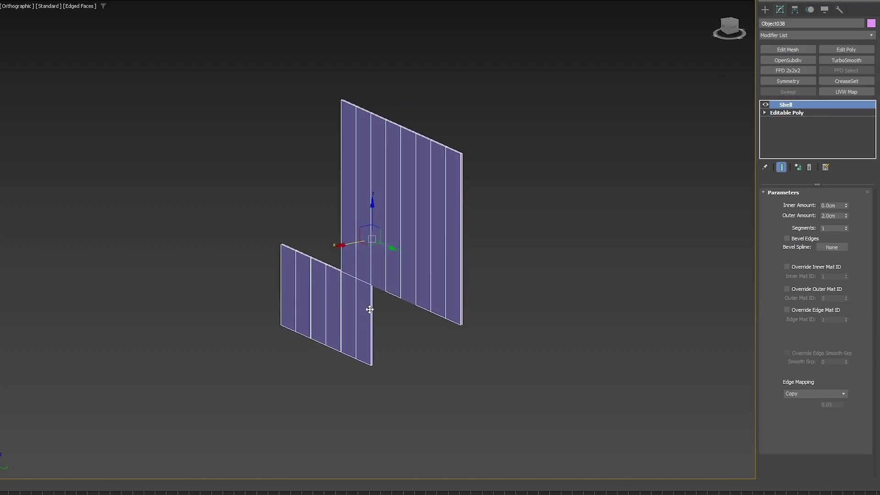
{"action": "key", "text": "alt+q"}
{"action": "middle_click_drag", "start_coordinate": [422, 301], "coordinate": [404, 274], "text": "alt"}
{"action": "middle_click_drag", "start_coordinate": [490, 281], "coordinate": [438, 189], "text": "alt"}
{"action": "scroll", "coordinate": [560, 297], "scroll_direction": "down", "scroll_amount": 2}
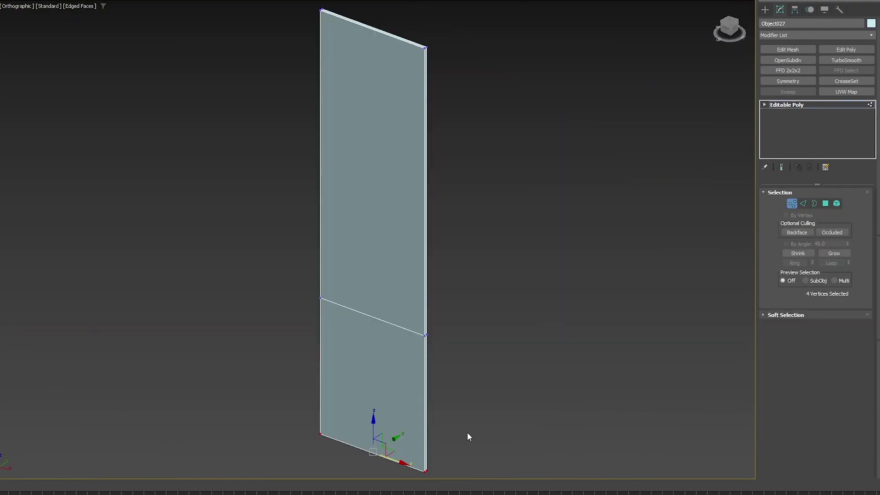
Add Edit Poly to both light-blue front sets, offset their bottom vertices along Z, and end isolation.
{"action": "scroll", "coordinate": [467, 431], "scroll_direction": "up", "scroll_amount": 1}
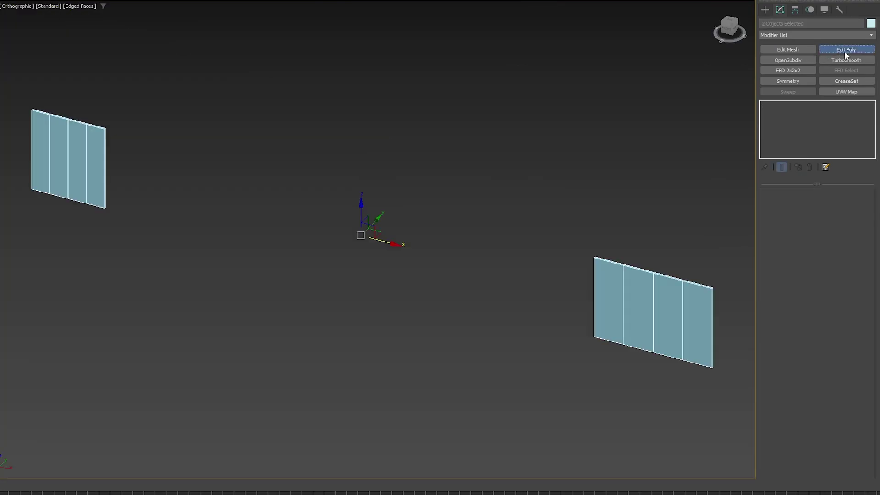
{"action": "left_click", "coordinate": [841, 51]}
{"action": "left_click_drag", "start_coordinate": [552, 309], "coordinate": [747, 405]}
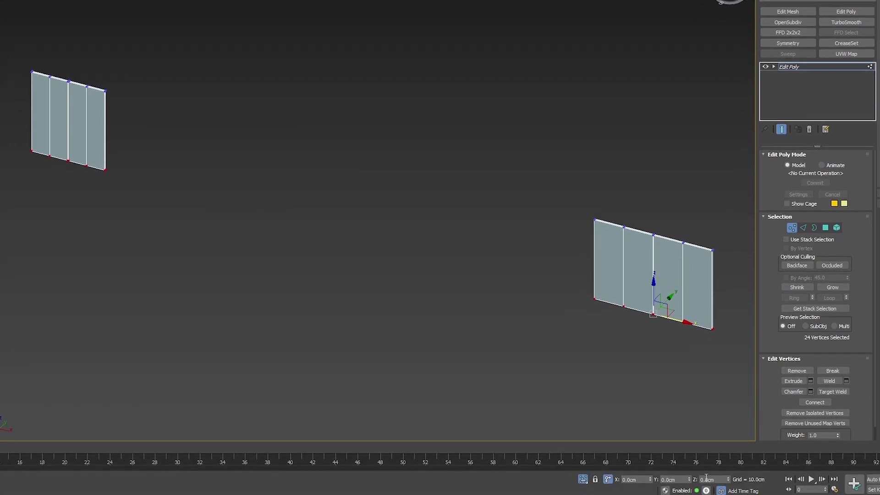
{"action": "key", "text": "Return"}
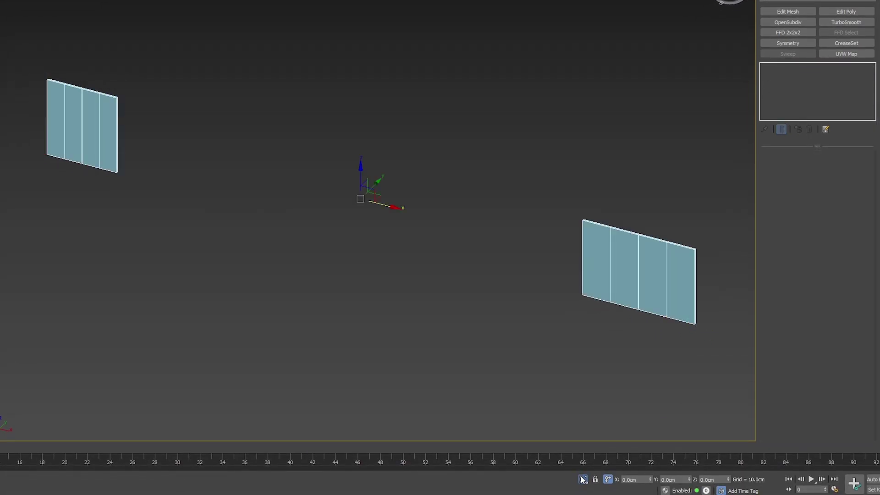
{"action": "left_click", "coordinate": [582, 479]}
{"action": "scroll", "coordinate": [539, 403], "scroll_direction": "down", "scroll_amount": 3}
{"action": "middle_click_drag", "start_coordinate": [539, 403], "coordinate": [411, 343], "text": "alt"}
{"action": "middle_click_drag", "start_coordinate": [351, 213], "coordinate": [404, 261], "text": "alt"}
Isolate the kitchen island box together with the floor plan and frame the box in top view.
{"action": "left_click", "coordinate": [364, 332]}
{"action": "middle_click_drag", "start_coordinate": [363, 332], "coordinate": [338, 309], "text": "alt"}
{"action": "key", "text": "z"}
{"action": "left_click", "coordinate": [253, 294], "text": "ctrl"}
{"action": "key", "text": "z"}
{"action": "key", "text": "alt+q"}
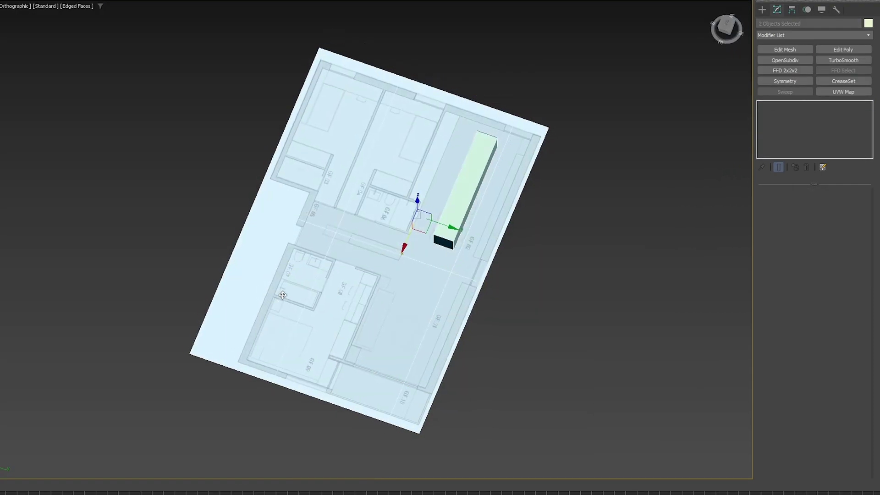
{"action": "middle_click_drag", "start_coordinate": [277, 297], "coordinate": [385, 259], "text": "alt"}
{"action": "left_click", "coordinate": [576, 113]}
{"action": "key", "text": "t"}
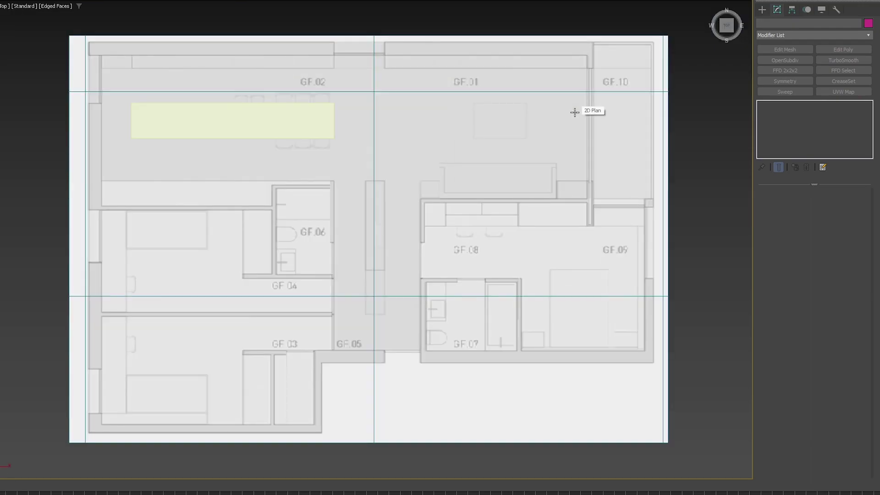
{"action": "left_click", "coordinate": [281, 134]}
{"action": "key", "text": "z"}
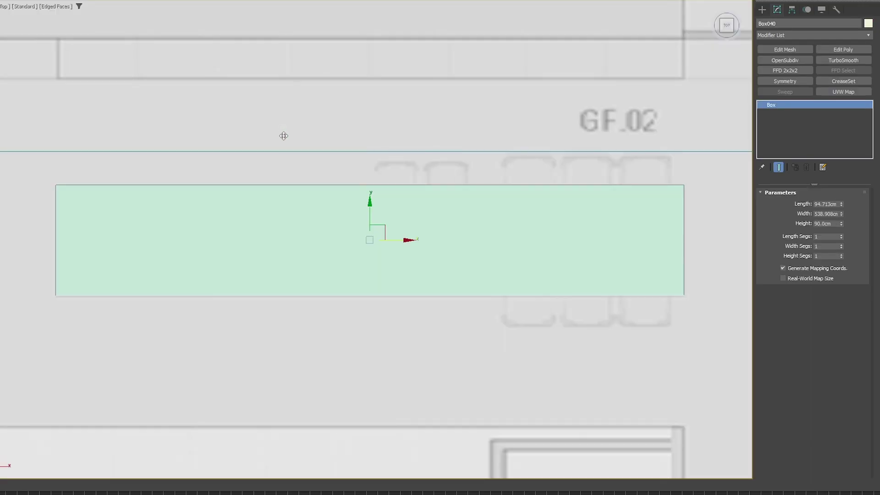
Make the island box see-through and examine the plan's sink, hob and seating beneath it.
{"action": "key", "text": "alt+x"}
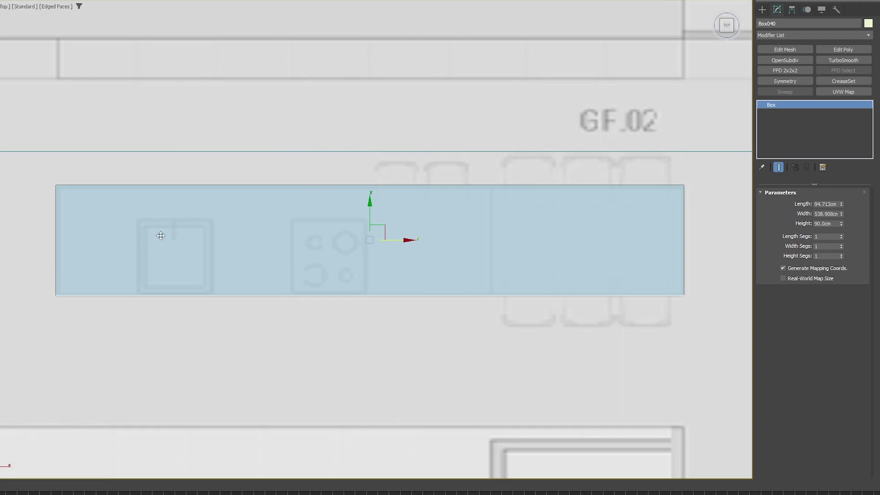
{"action": "scroll", "coordinate": [175, 247], "scroll_direction": "up", "scroll_amount": 3}
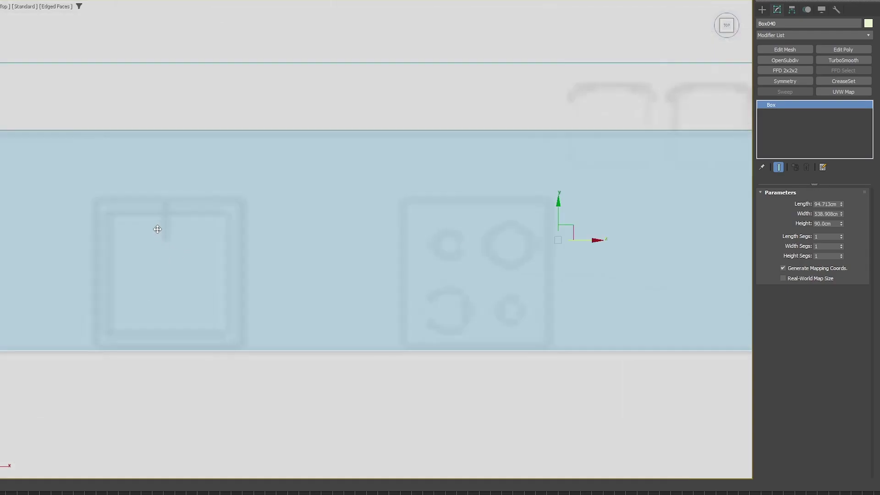
{"action": "middle_click_drag", "start_coordinate": [170, 227], "coordinate": [236, 216]}
{"action": "scroll", "coordinate": [466, 242], "scroll_direction": "down", "scroll_amount": 2}
{"action": "middle_click_drag", "start_coordinate": [465, 241], "coordinate": [267, 239]}
{"action": "middle_click_drag", "start_coordinate": [510, 184], "coordinate": [242, 200]}
{"action": "scroll", "coordinate": [281, 198], "scroll_direction": "down", "scroll_amount": 2}
{"action": "middle_click_drag", "start_coordinate": [308, 181], "coordinate": [448, 232]}
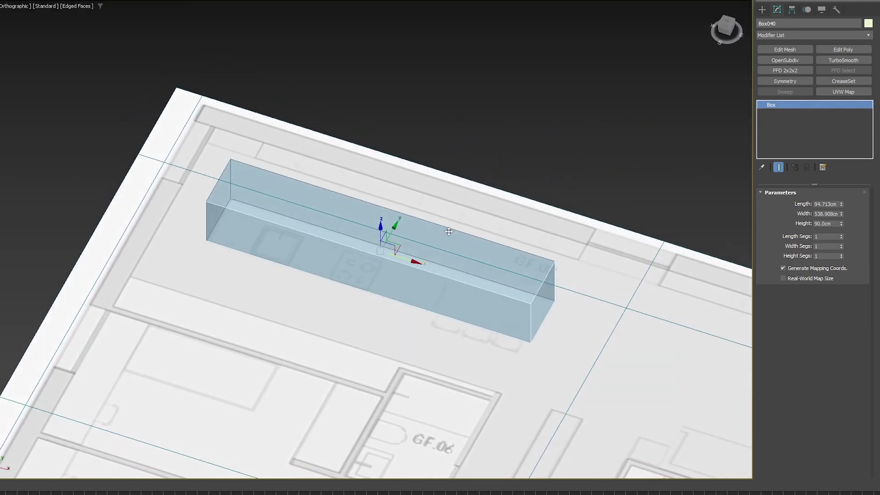
{"action": "key", "text": "alt+x"}
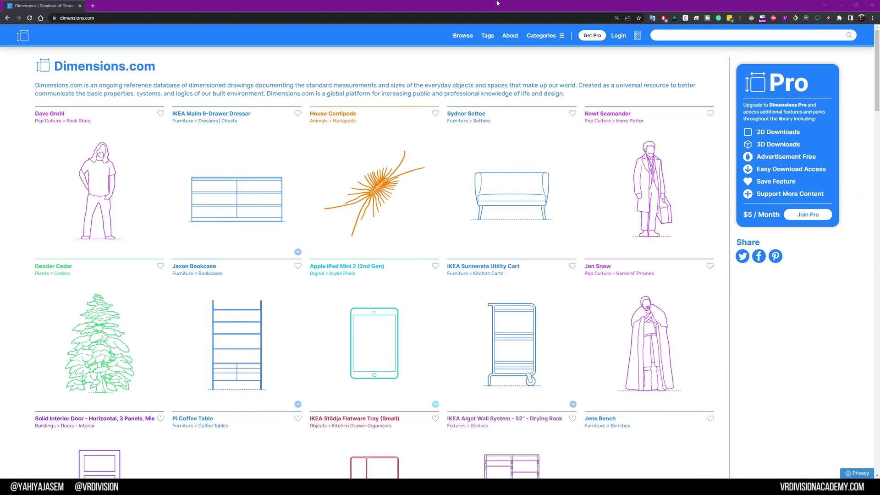
Switch to the browser with Dimensions.com and place its window over part of the 3ds Max viewport.
{"action": "left_click_drag", "start_coordinate": [436, 4], "coordinate": [628, 103]}
{"action": "middle_click_drag", "start_coordinate": [293, 234], "coordinate": [450, 330]}
{"action": "key", "text": "alt+Tab"}
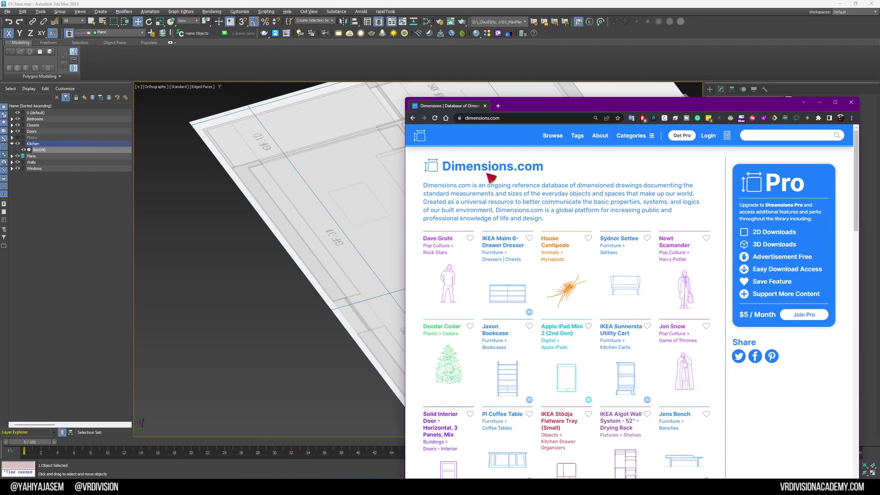
Maximize the browser window, skim the Dimensions.com home page and open the Browse page.
{"action": "double_click", "coordinate": [587, 104]}
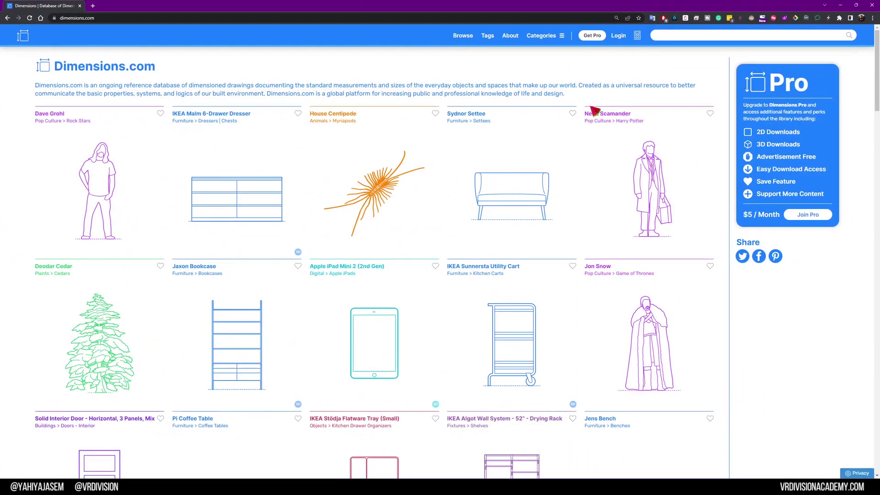
{"action": "scroll", "coordinate": [437, 169], "scroll_direction": "down", "scroll_amount": 15}
{"action": "scroll", "coordinate": [436, 196], "scroll_direction": "up", "scroll_amount": 15}
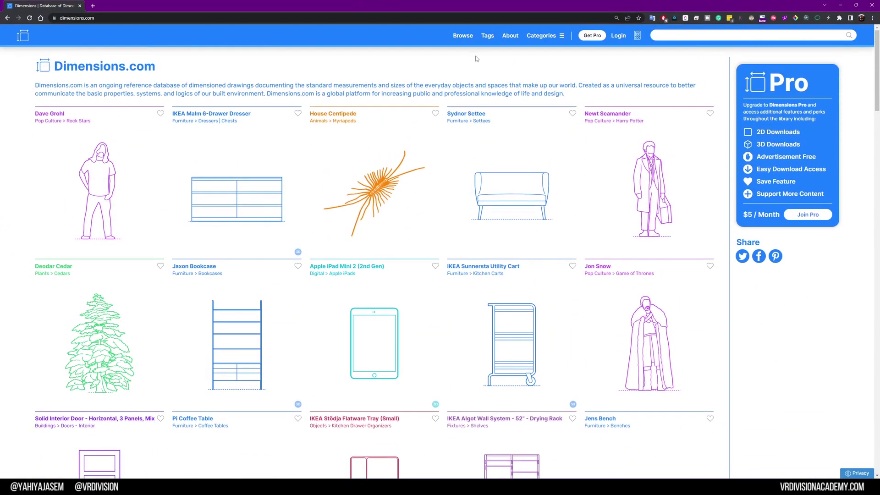
{"action": "left_click", "coordinate": [467, 37]}
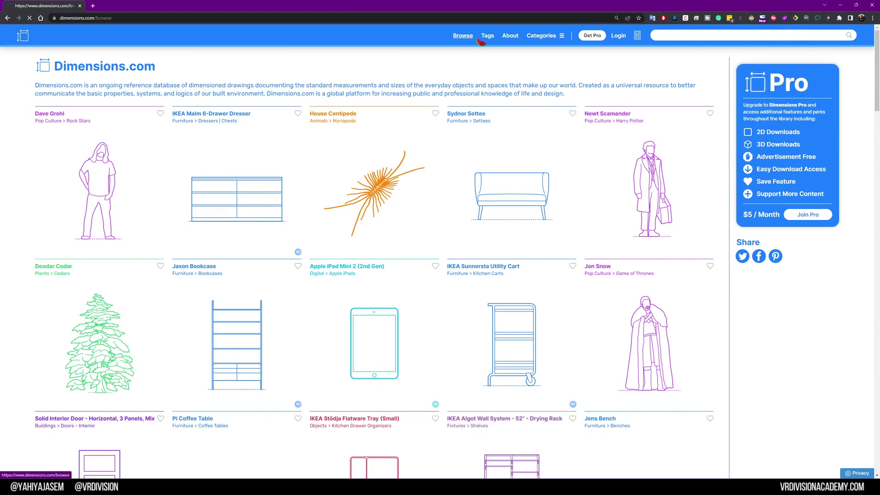
Dismiss the ad-support prompt on the Browse page by continuing without supporting the site.
{"action": "left_click", "coordinate": [671, 36]}
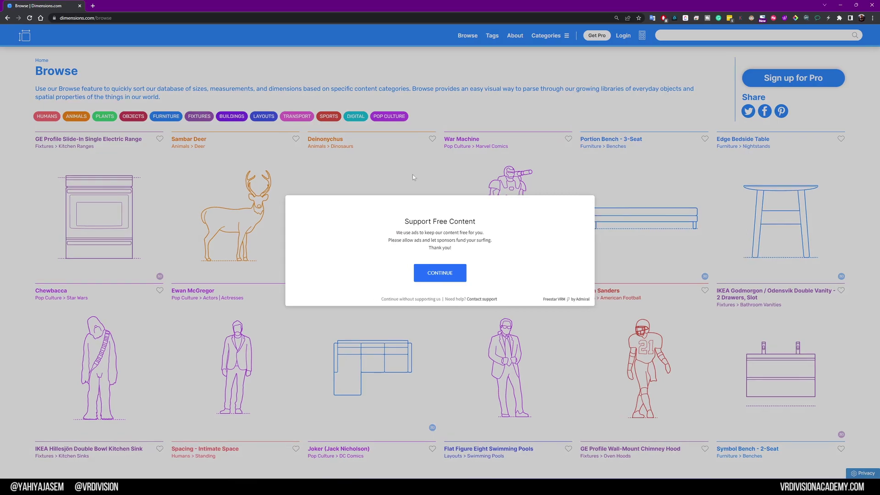
{"action": "left_click", "coordinate": [433, 278]}
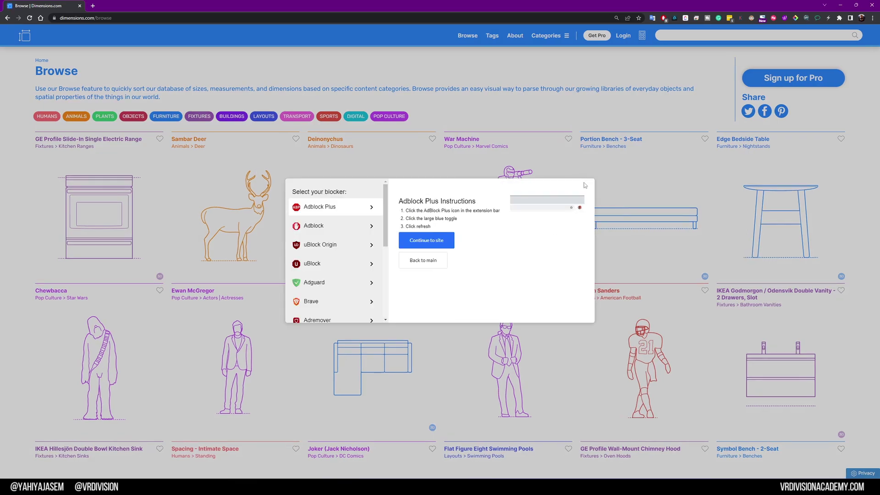
{"action": "left_click", "coordinate": [426, 263]}
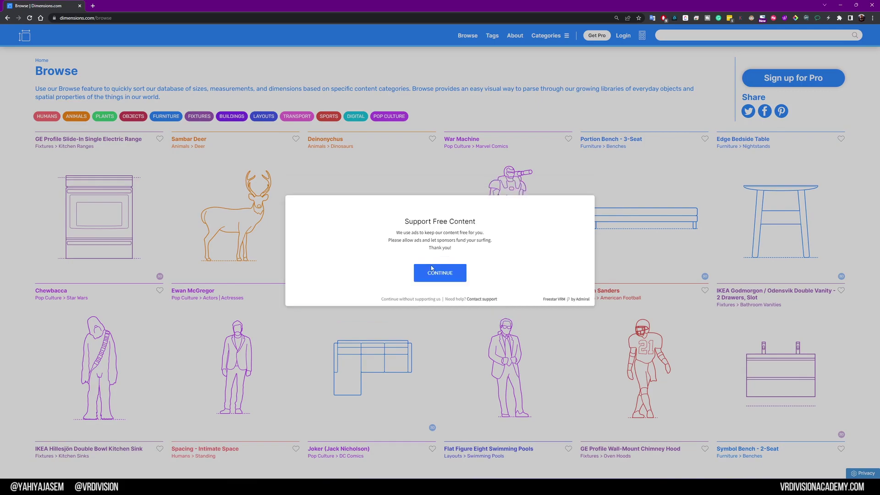
{"action": "left_click", "coordinate": [417, 298]}
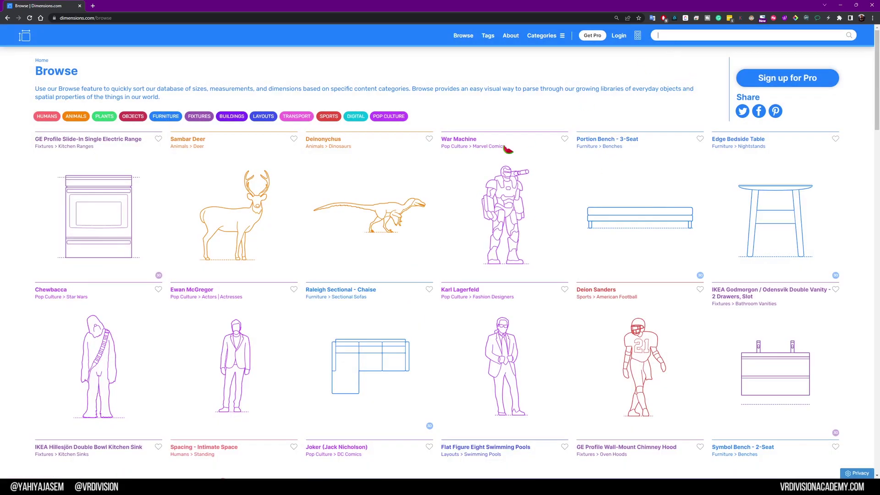
Search the site for "kitchen" and open the Kitchen Cabinets collection from the results.
{"action": "type", "text": "kitche"}
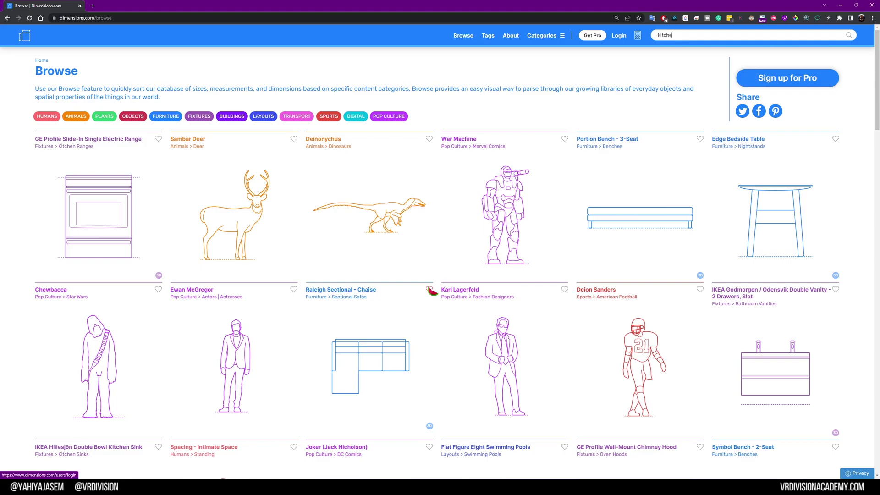
{"action": "type", "text": "n"}
{"action": "key", "text": "Return"}
{"action": "scroll", "coordinate": [457, 275], "scroll_direction": "down", "scroll_amount": 3}
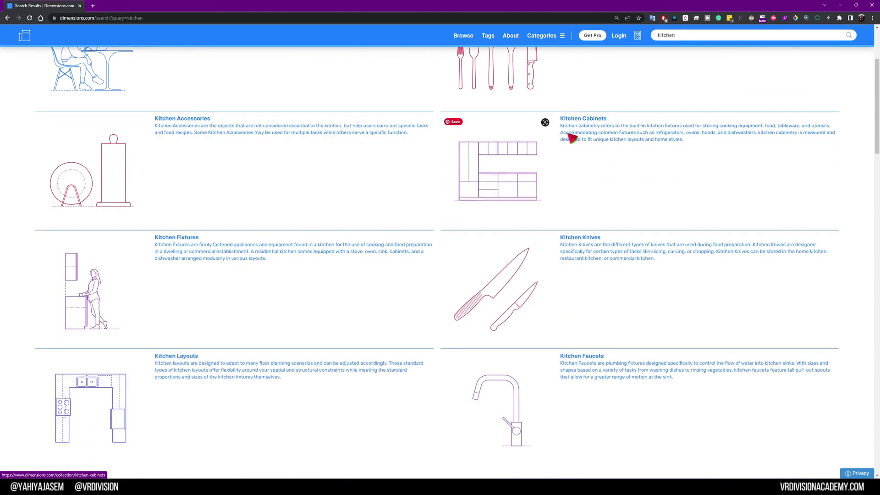
{"action": "left_click", "coordinate": [592, 129]}
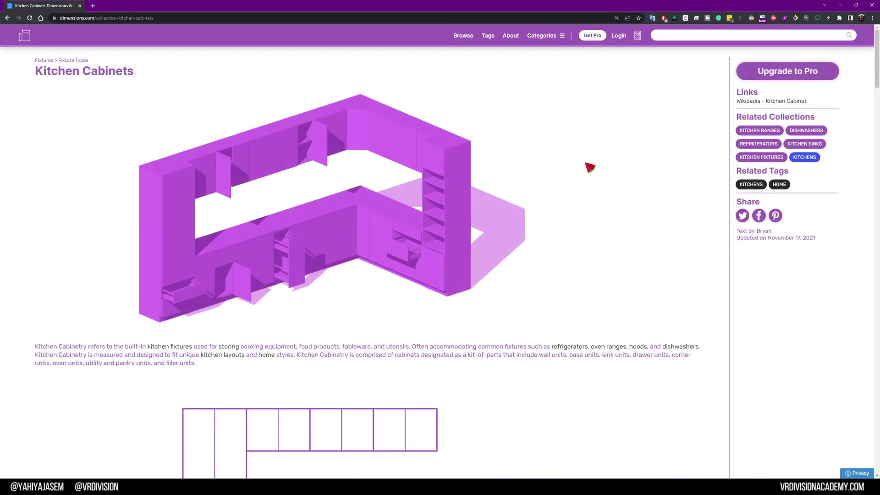
Examine the Kitchen Cabinets collection, including the IKEA Sektion cabinet drawings and their dimensions.
{"action": "scroll", "coordinate": [564, 171], "scroll_direction": "down", "scroll_amount": 3}
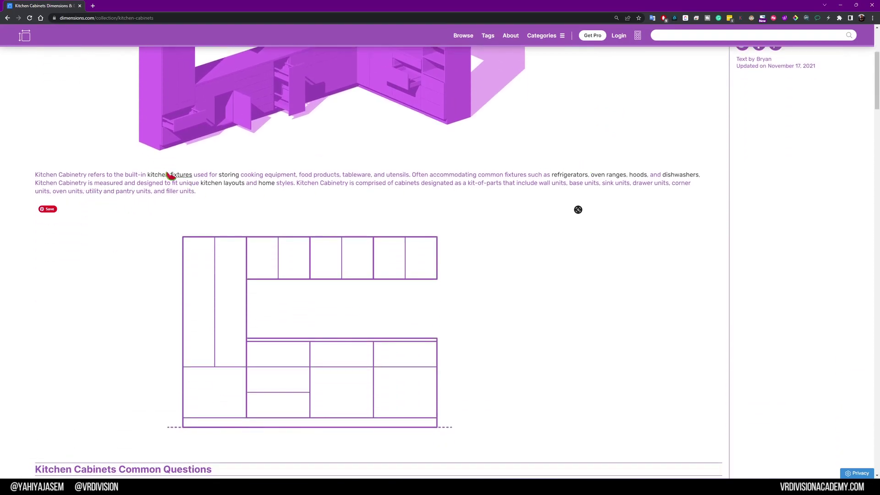
{"action": "scroll", "coordinate": [160, 176], "scroll_direction": "down", "scroll_amount": 6}
{"action": "scroll", "coordinate": [161, 174], "scroll_direction": "down", "scroll_amount": 2}
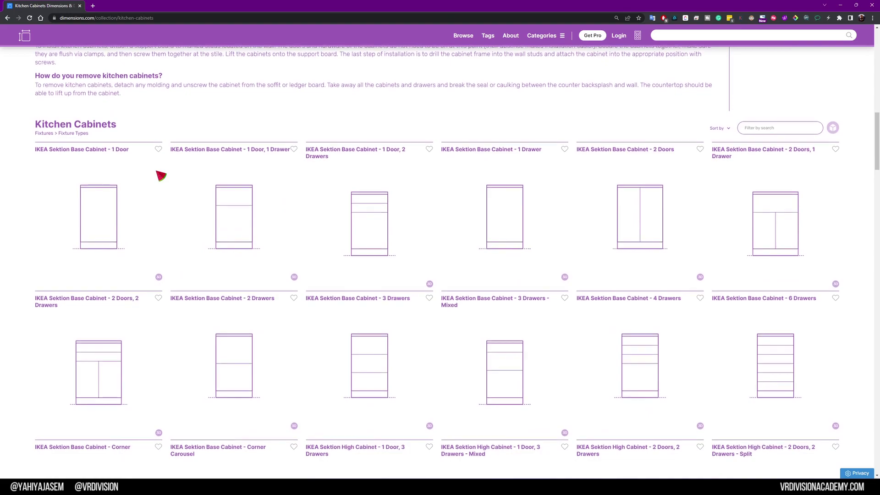
{"action": "scroll", "coordinate": [350, 198], "scroll_direction": "down", "scroll_amount": 15}
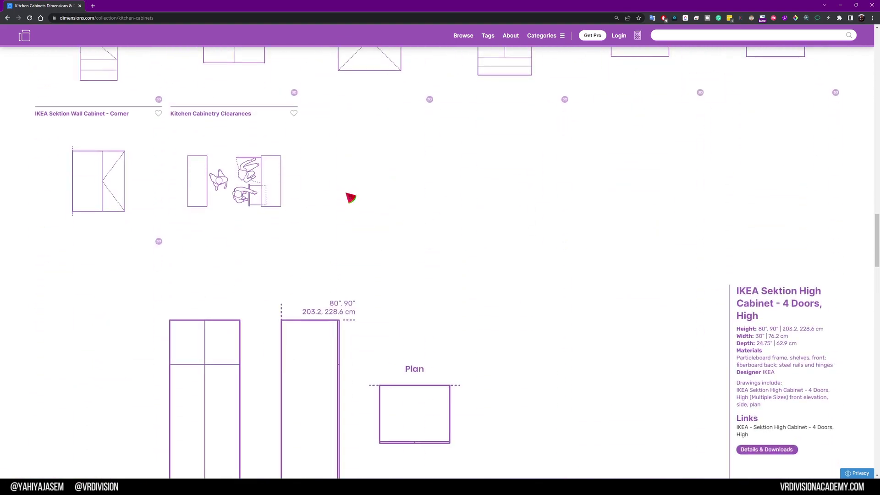
{"action": "scroll", "coordinate": [350, 198], "scroll_direction": "down", "scroll_amount": 12}
{"action": "scroll", "coordinate": [356, 199], "scroll_direction": "down", "scroll_amount": 10}
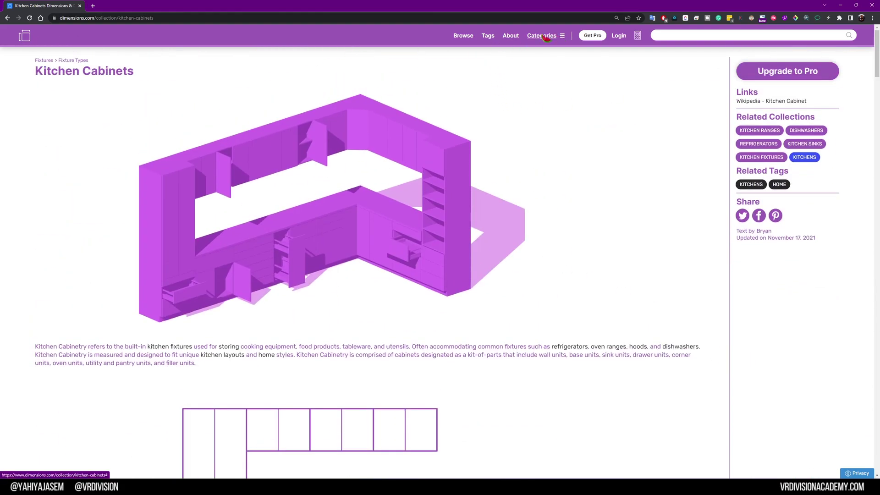
Open the Layouts category and look through its collections grouped by room and space.
{"action": "left_click", "coordinate": [549, 37]}
{"action": "left_click", "coordinate": [470, 55]}
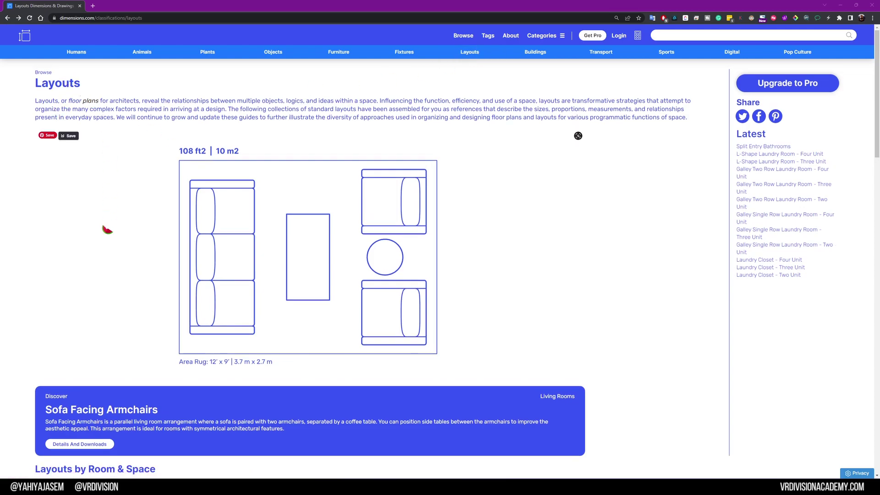
{"action": "scroll", "coordinate": [108, 227], "scroll_direction": "down", "scroll_amount": 6}
{"action": "scroll", "coordinate": [106, 229], "scroll_direction": "down", "scroll_amount": 2}
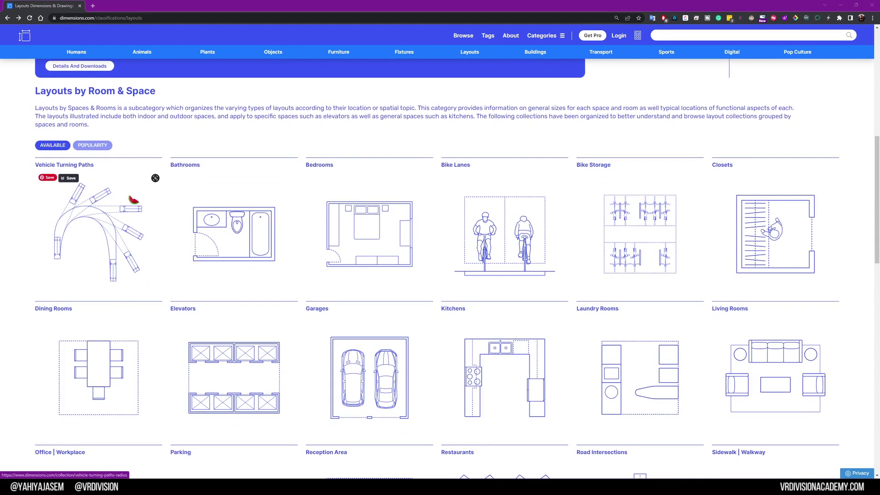
{"action": "scroll", "coordinate": [324, 175], "scroll_direction": "down", "scroll_amount": 2}
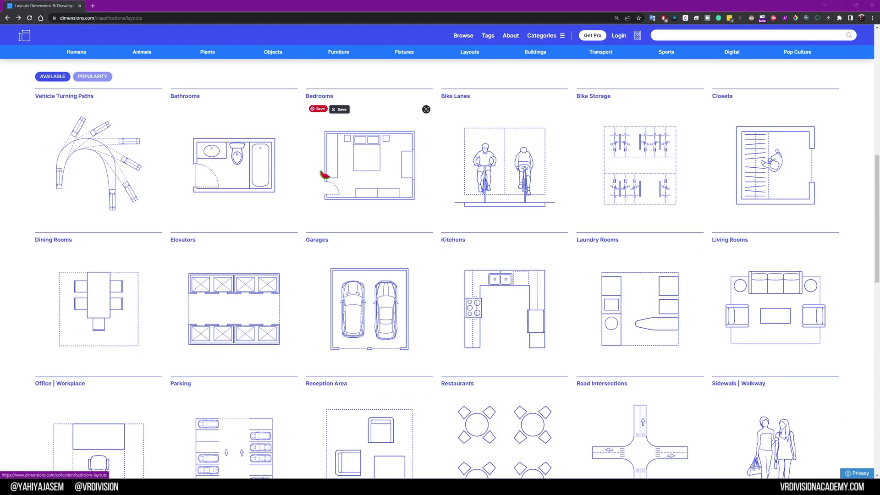
{"action": "scroll", "coordinate": [515, 152], "scroll_direction": "down", "scroll_amount": 8}
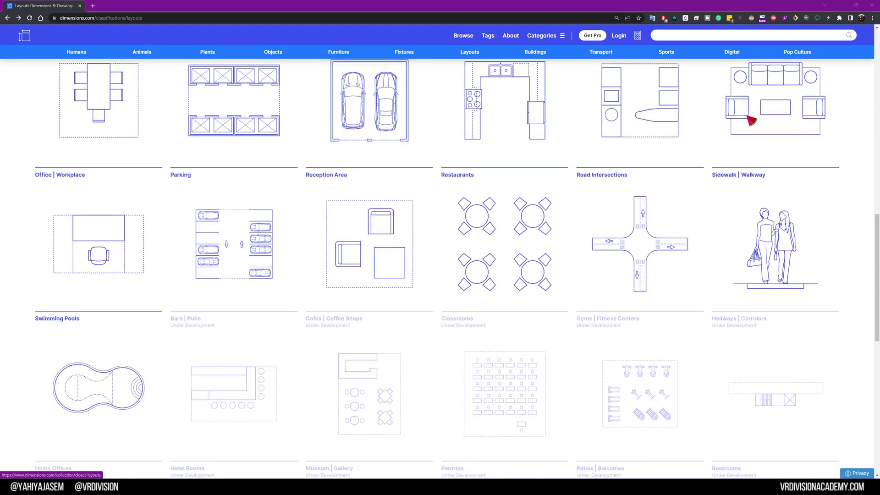
{"action": "scroll", "coordinate": [173, 220], "scroll_direction": "down", "scroll_amount": 3}
{"action": "scroll", "coordinate": [172, 221], "scroll_direction": "up", "scroll_amount": 7}
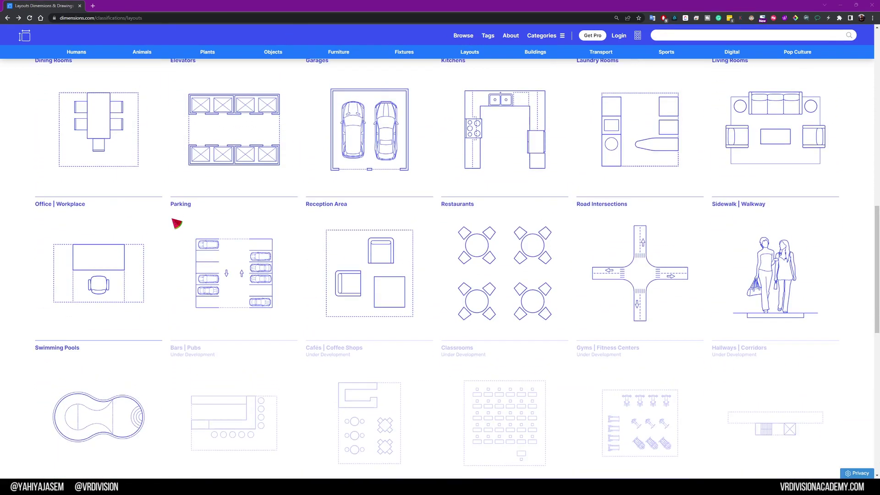
{"action": "scroll", "coordinate": [179, 224], "scroll_direction": "down", "scroll_amount": 4}
{"action": "scroll", "coordinate": [732, 246], "scroll_direction": "down", "scroll_amount": 2}
{"action": "scroll", "coordinate": [409, 285], "scroll_direction": "up", "scroll_amount": 8}
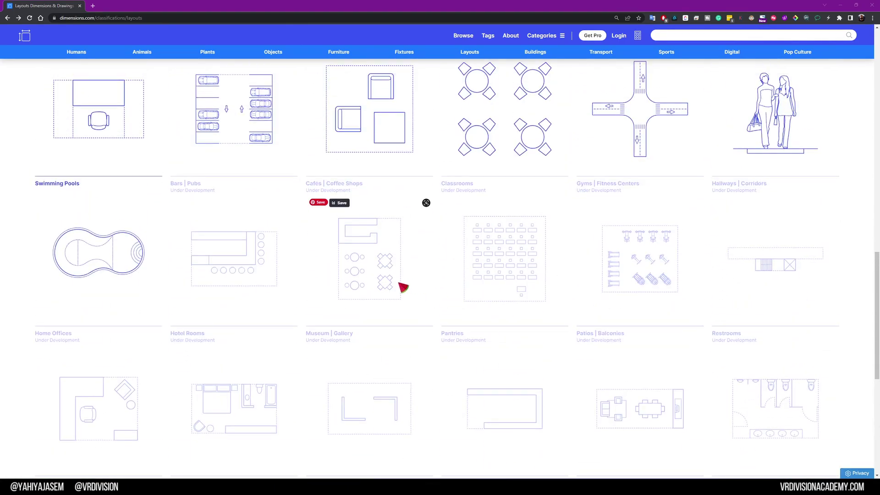
{"action": "scroll", "coordinate": [349, 311], "scroll_direction": "up", "scroll_amount": 3}
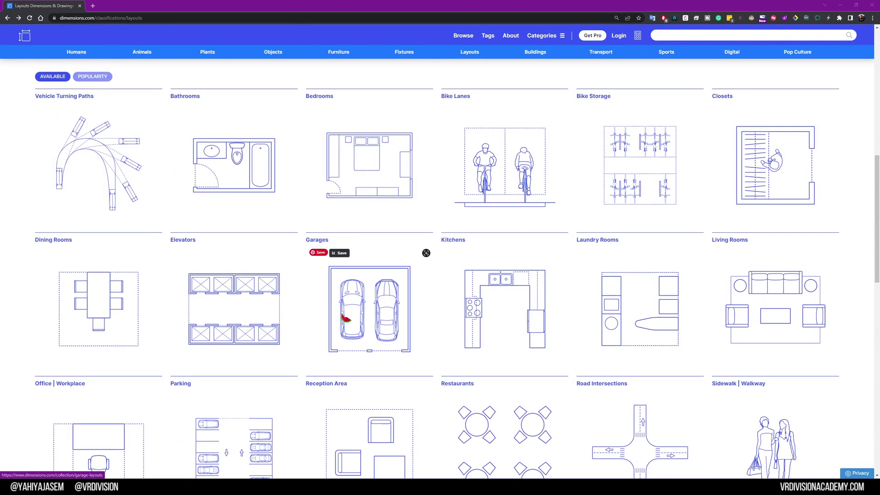
{"action": "scroll", "coordinate": [458, 230], "scroll_direction": "up", "scroll_amount": 1}
{"action": "scroll", "coordinate": [499, 337], "scroll_direction": "down", "scroll_amount": 2}
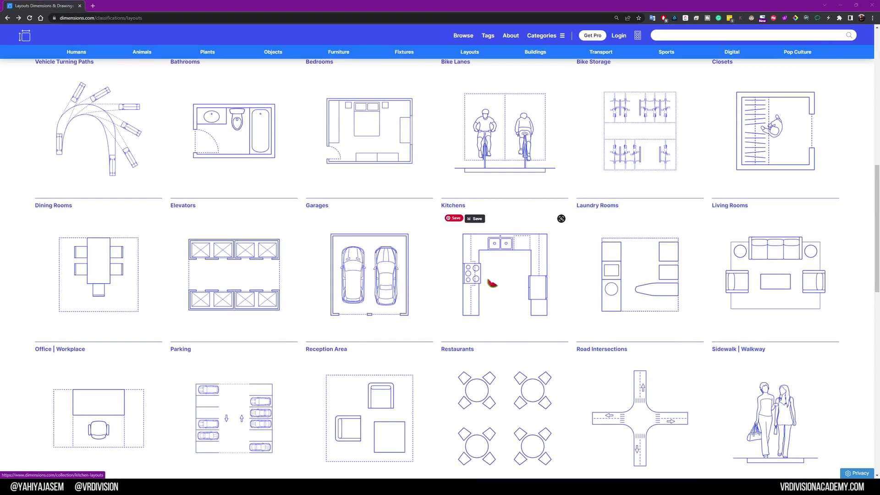
Open the Kitchens layout collection and bring up the L-Shape Island Rectangle Kitchens page from it.
{"action": "left_click", "coordinate": [488, 281]}
{"action": "scroll", "coordinate": [458, 275], "scroll_direction": "down", "scroll_amount": 6}
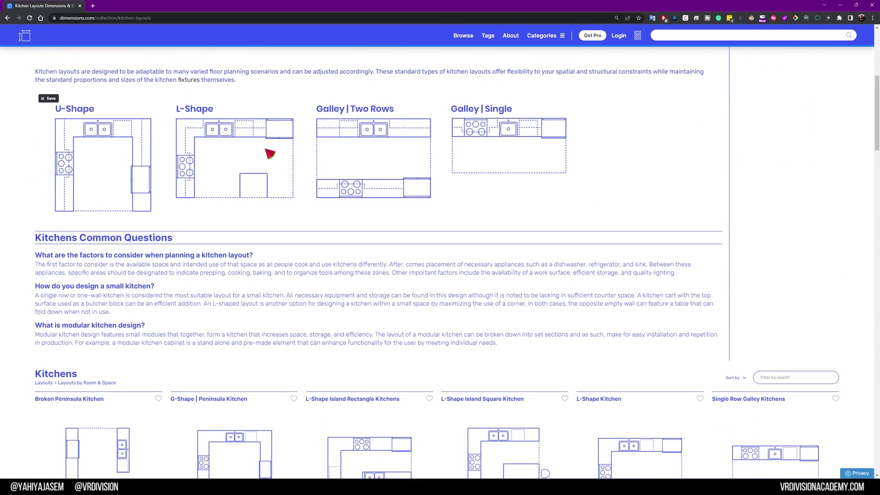
{"action": "scroll", "coordinate": [369, 129], "scroll_direction": "down", "scroll_amount": 5}
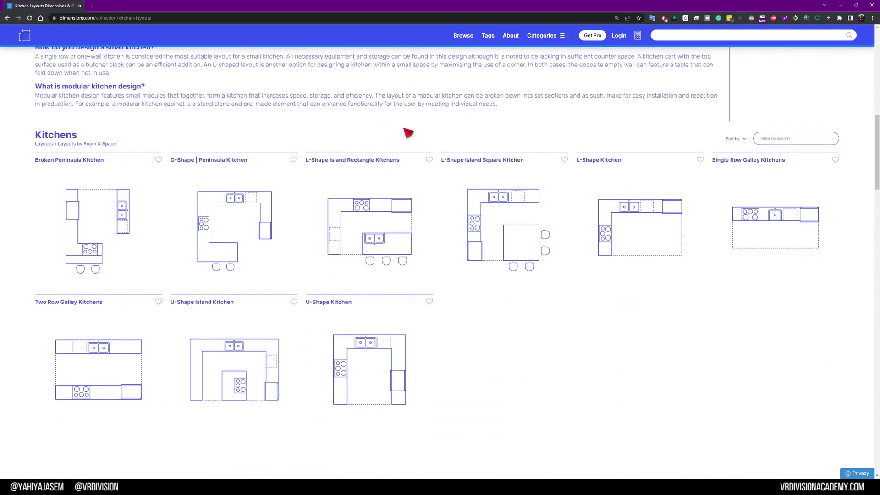
{"action": "left_click", "coordinate": [366, 239]}
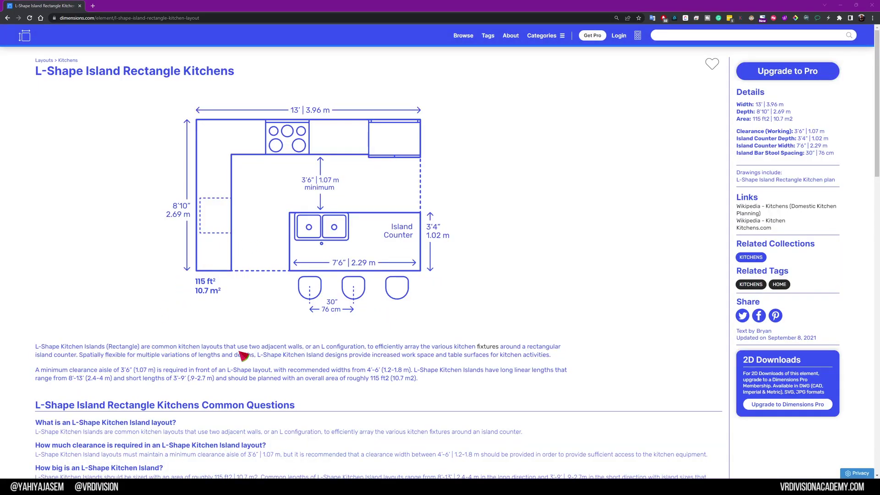
Examine the L-shape island kitchen plan for its clearance, island counter size and bar stool spacing.
{"action": "scroll", "coordinate": [73, 321], "scroll_direction": "down", "scroll_amount": 2}
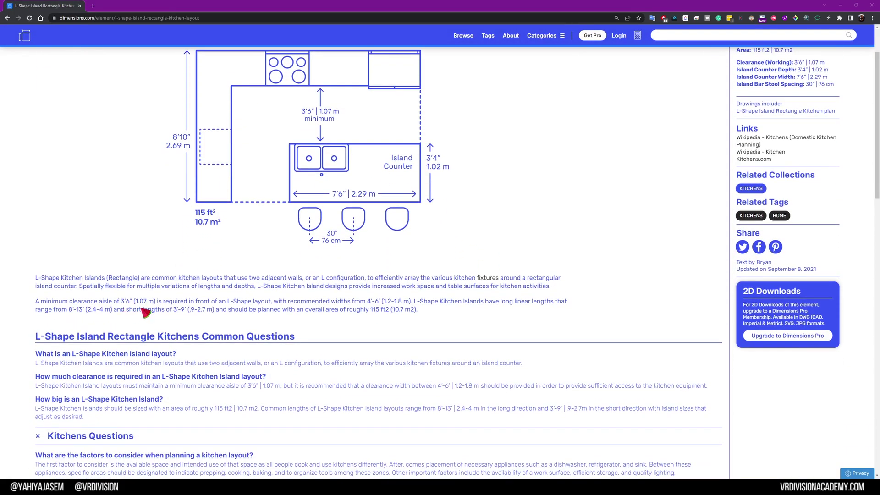
{"action": "scroll", "coordinate": [282, 180], "scroll_direction": "up", "scroll_amount": 1}
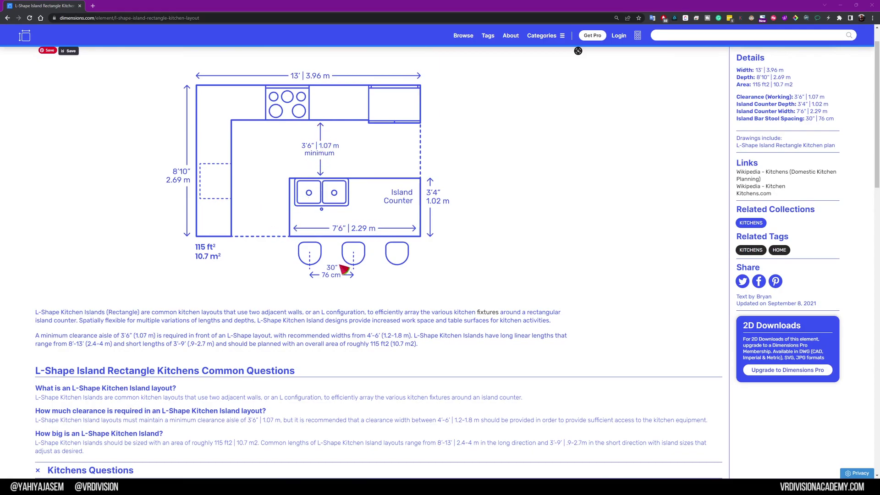
{"action": "scroll", "coordinate": [339, 270], "scroll_direction": "down", "scroll_amount": 3}
{"action": "scroll", "coordinate": [229, 216], "scroll_direction": "up", "scroll_amount": 3}
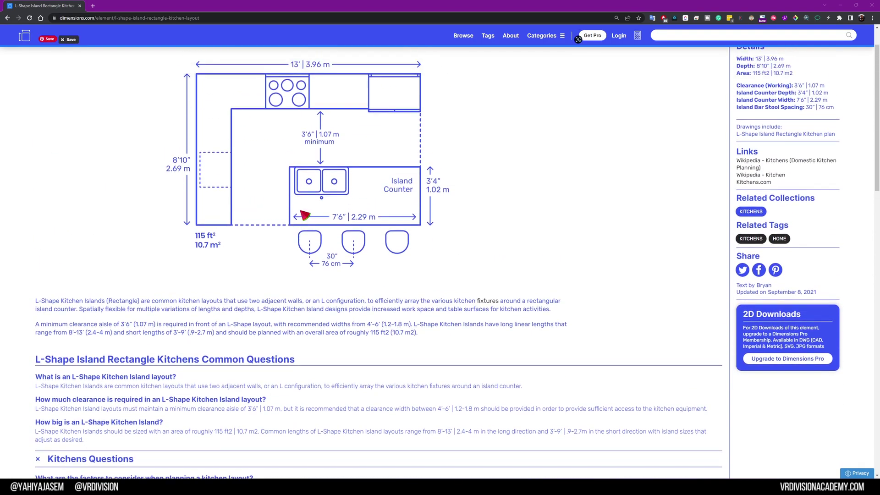
{"action": "scroll", "coordinate": [301, 213], "scroll_direction": "up", "scroll_amount": 1}
{"action": "scroll", "coordinate": [339, 223], "scroll_direction": "down", "scroll_amount": 3}
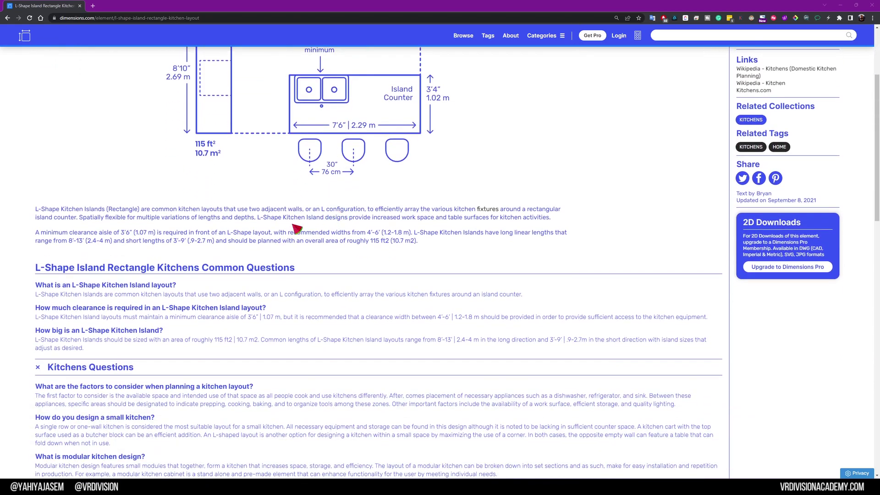
Skim the page's kitchen questions and related layouts, and return to the dimensioned island plan.
{"action": "scroll", "coordinate": [293, 228], "scroll_direction": "down", "scroll_amount": 2}
{"action": "scroll", "coordinate": [59, 302], "scroll_direction": "down", "scroll_amount": 6}
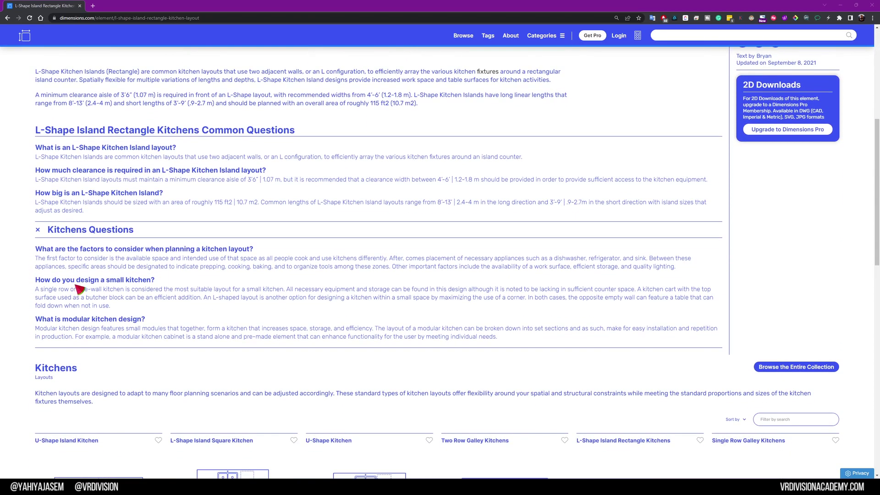
{"action": "scroll", "coordinate": [617, 260], "scroll_direction": "down", "scroll_amount": 8}
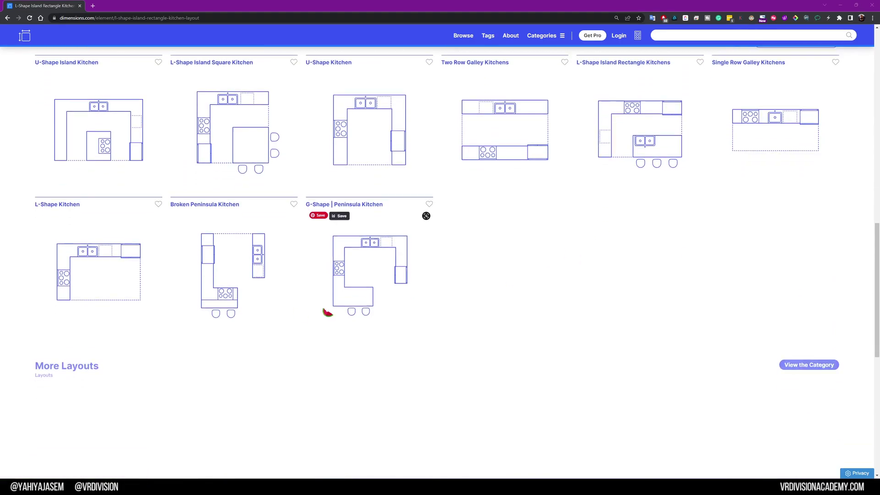
{"action": "scroll", "coordinate": [189, 327], "scroll_direction": "up", "scroll_amount": 15}
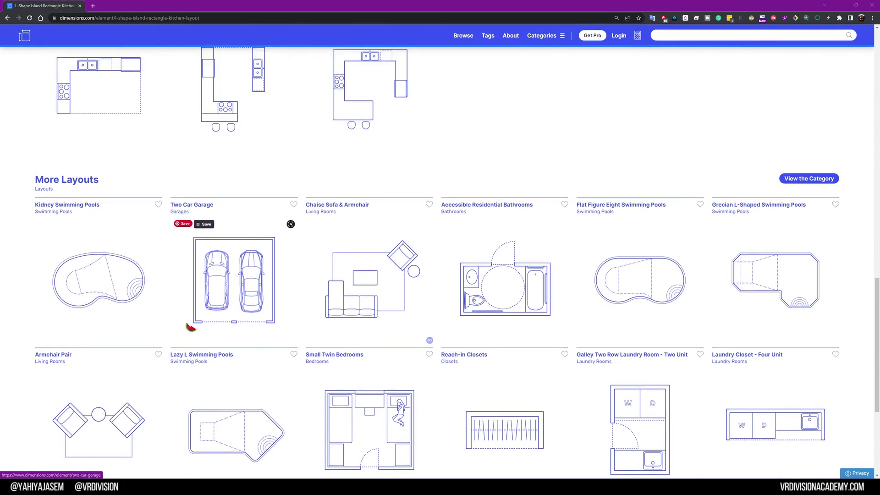
{"action": "scroll", "coordinate": [239, 321], "scroll_direction": "up", "scroll_amount": 2}
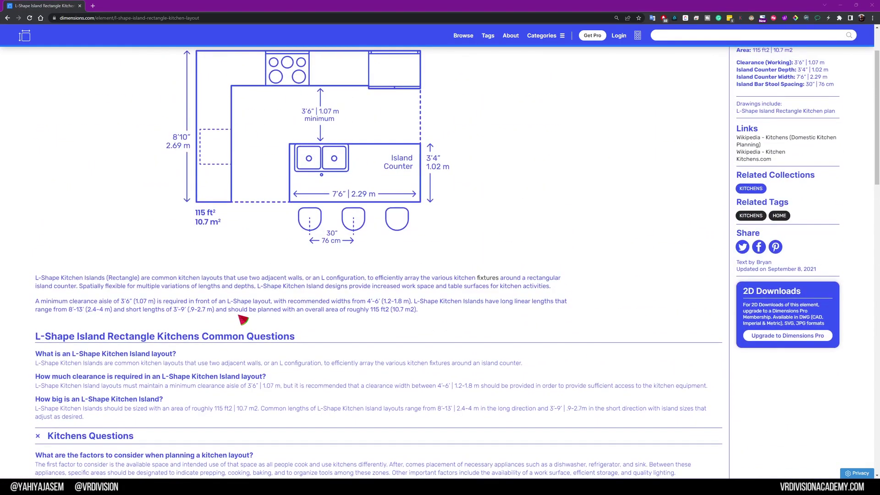
{"action": "scroll", "coordinate": [362, 175], "scroll_direction": "up", "scroll_amount": 2}
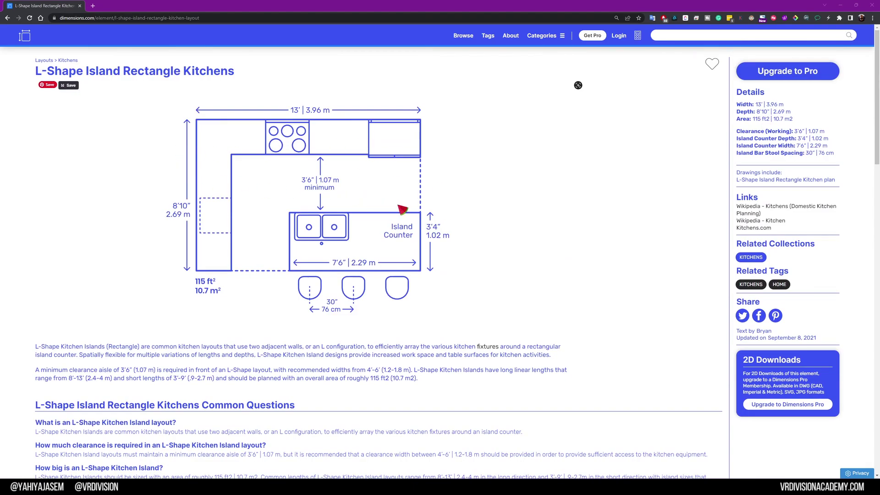
{"action": "scroll", "coordinate": [382, 207], "scroll_direction": "down", "scroll_amount": 2}
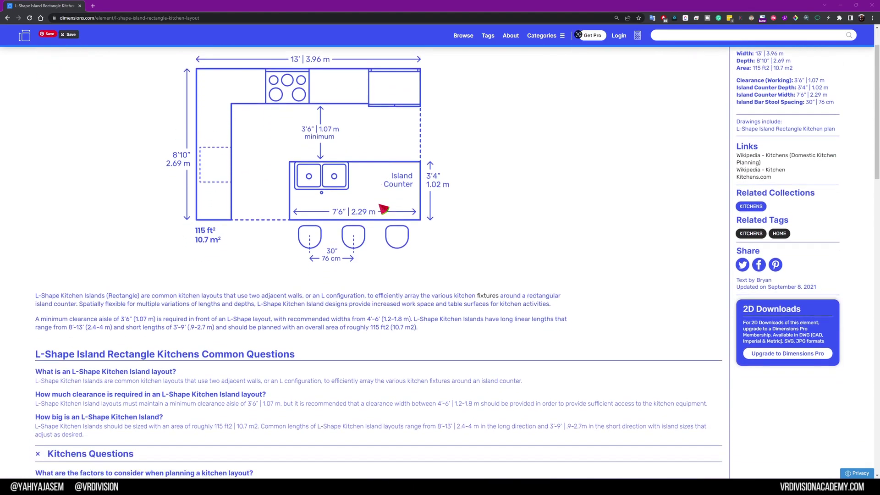
Shrink the browser window, switch back to the 3ds Max scene and examine the island box against the floor plan.
{"action": "scroll", "coordinate": [511, 204], "scroll_direction": "up", "scroll_amount": 2}
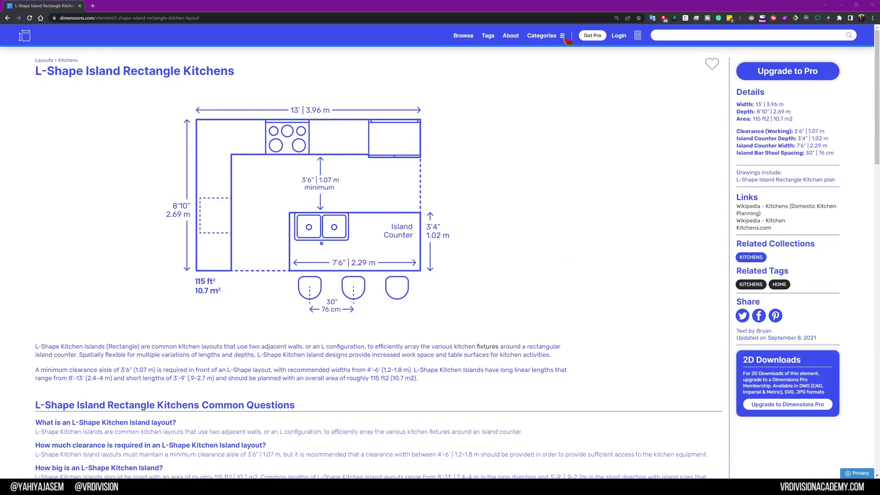
{"action": "left_click", "coordinate": [401, 9]}
{"action": "left_click_drag", "start_coordinate": [401, 11], "coordinate": [560, 291]}
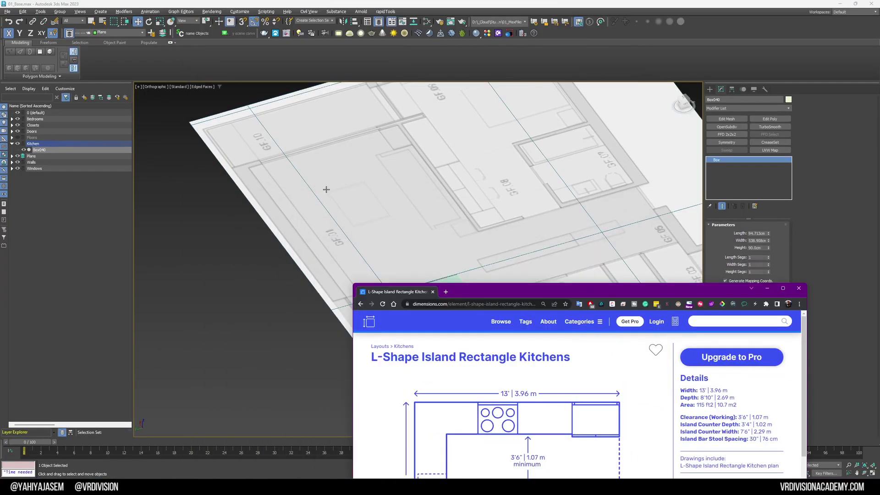
{"action": "middle_click_drag", "start_coordinate": [326, 191], "coordinate": [484, 334]}
{"action": "middle_click_drag", "start_coordinate": [484, 334], "coordinate": [497, 202]}
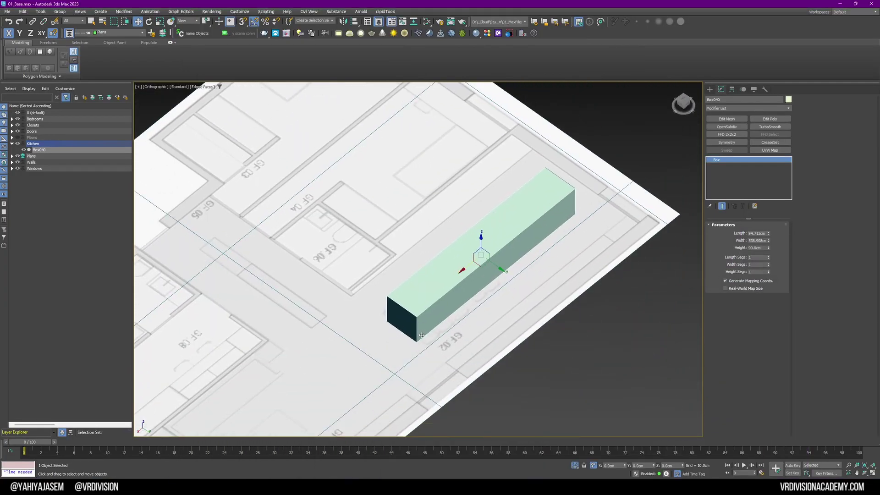
{"action": "scroll", "coordinate": [598, 205], "scroll_direction": "up", "scroll_amount": 6}
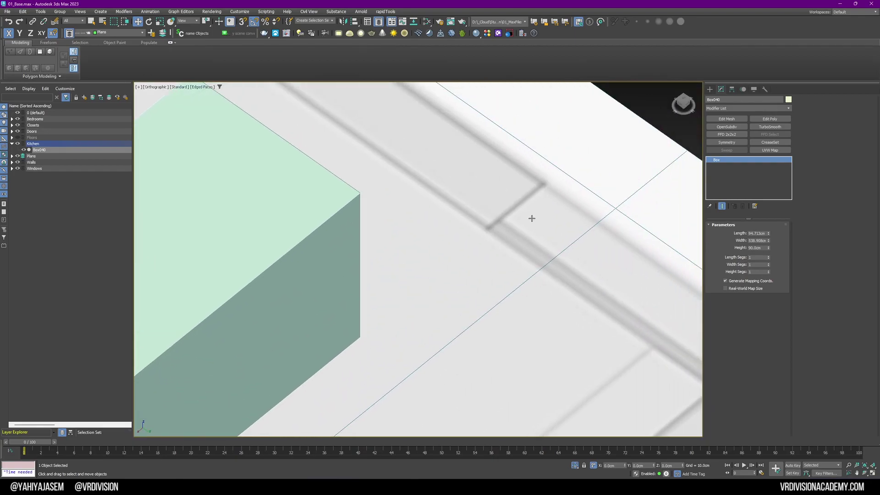
{"action": "scroll", "coordinate": [550, 238], "scroll_direction": "down", "scroll_amount": 8}
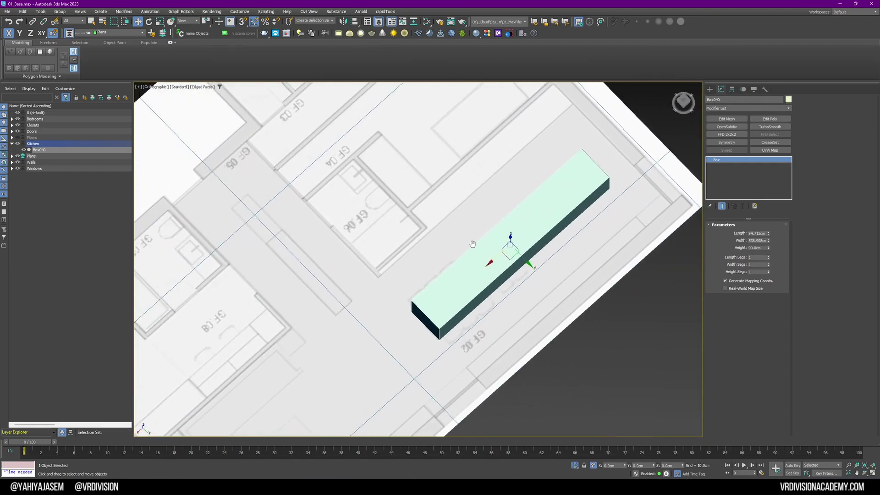
{"action": "scroll", "coordinate": [403, 191], "scroll_direction": "down", "scroll_amount": 2}
{"action": "middle_click_drag", "start_coordinate": [403, 191], "coordinate": [408, 196], "text": "alt"}
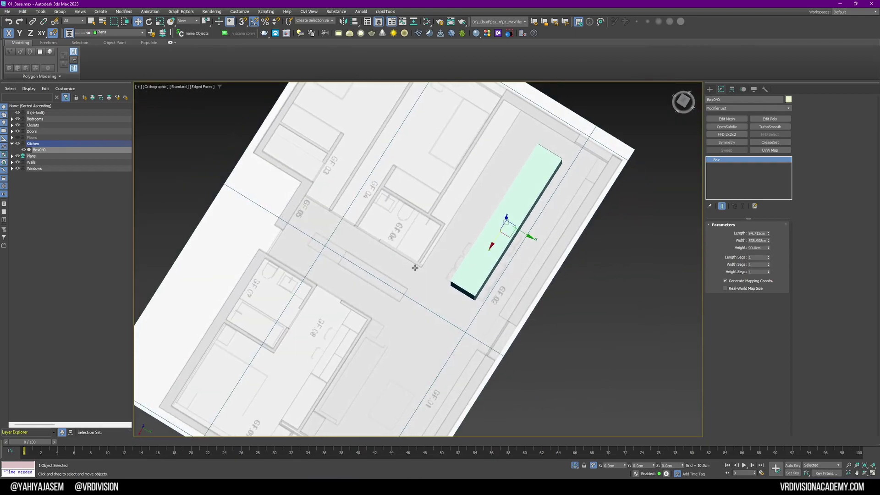
{"action": "scroll", "coordinate": [419, 271], "scroll_direction": "down", "scroll_amount": 2}
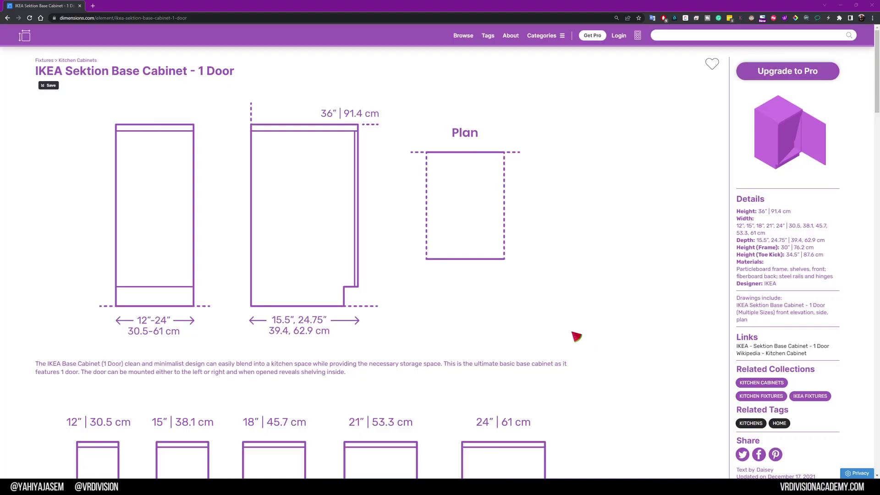
Check the width and depth options of the IKEA Sektion one-door base cabinet on its Dimensions.com page.
{"action": "scroll", "coordinate": [499, 309], "scroll_direction": "down", "scroll_amount": 1}
{"action": "scroll", "coordinate": [486, 307], "scroll_direction": "up", "scroll_amount": 1}
{"action": "scroll", "coordinate": [512, 247], "scroll_direction": "down", "scroll_amount": 3}
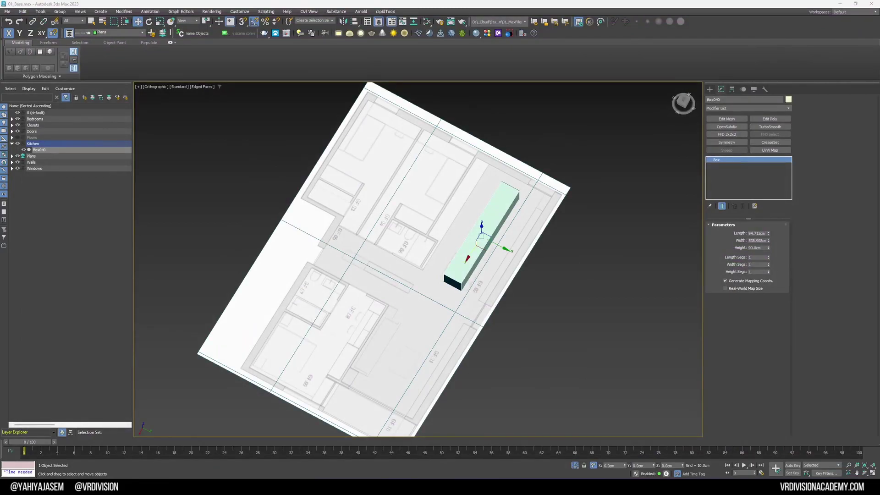
Switch to the reference board and examine the island profile and cabinet divisions in the longitudinal section drawings.
{"action": "key", "text": "alt+Tab"}
{"action": "key", "text": "ctrl+f"}
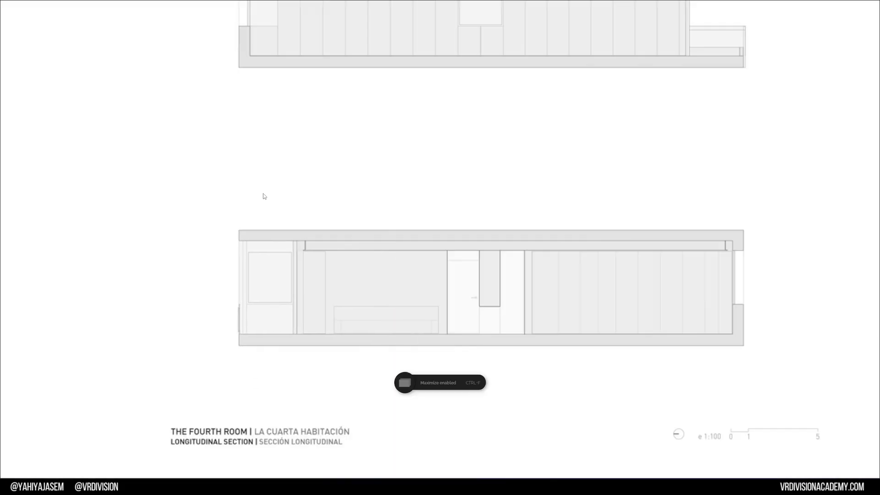
{"action": "scroll", "coordinate": [513, 187], "scroll_direction": "down", "scroll_amount": 3}
{"action": "mouse_move", "coordinate": [530, 234]}
{"action": "middle_mouse_down"}
{"action": "mouse_move", "coordinate": [505, 153]}
{"action": "mouse_move", "coordinate": [491, 30]}
{"action": "middle_mouse_up"}
{"action": "scroll", "coordinate": [500, 317], "scroll_direction": "up", "scroll_amount": 6}
{"action": "scroll", "coordinate": [521, 233], "scroll_direction": "up", "scroll_amount": 3}
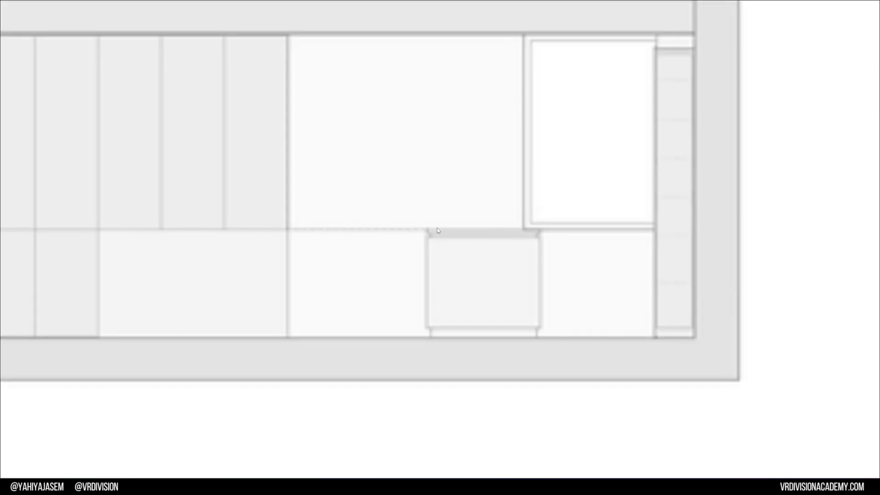
{"action": "scroll", "coordinate": [515, 230], "scroll_direction": "down", "scroll_amount": 2}
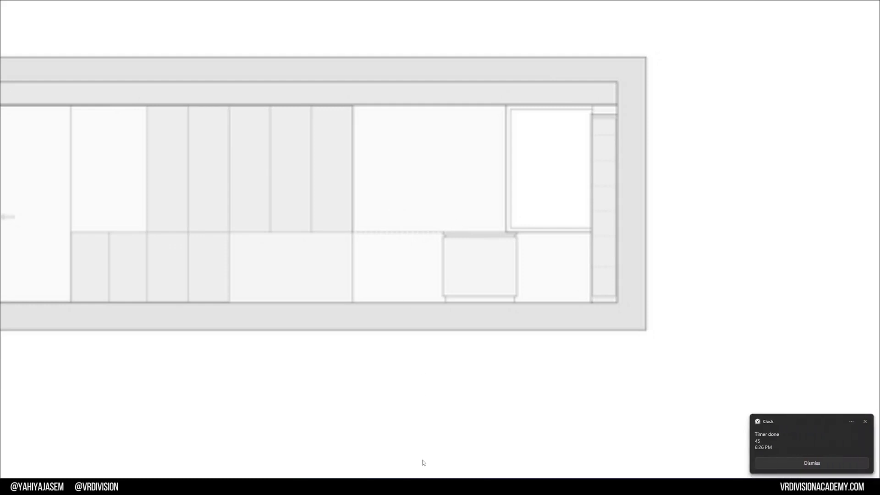
{"action": "left_click", "coordinate": [796, 466]}
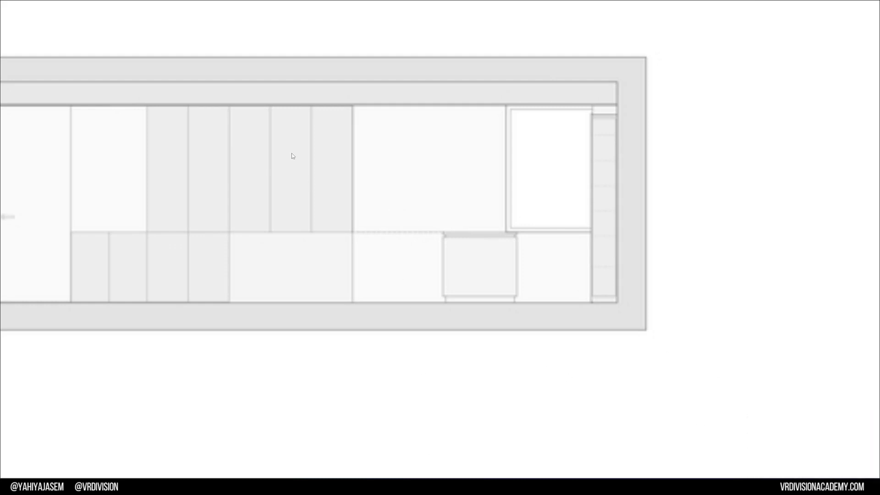
{"action": "right_click_drag", "start_coordinate": [465, 190], "coordinate": [879, 229]}
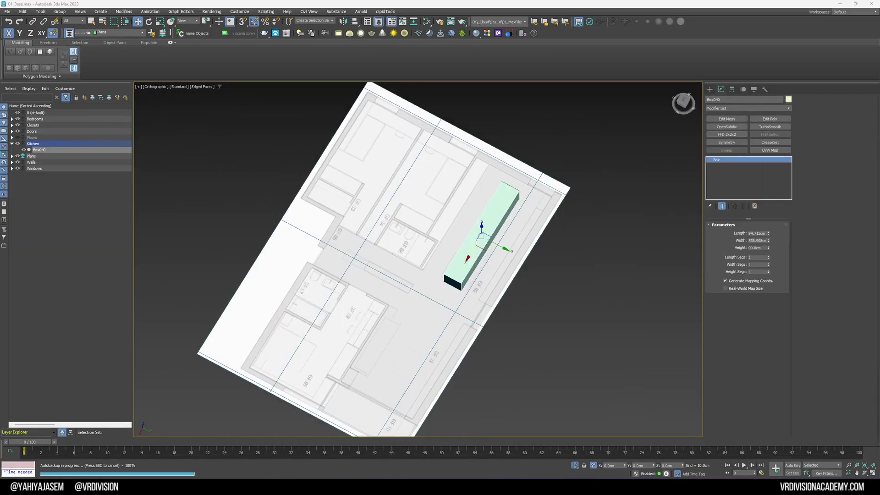
Return to the 3ds Max scene and show the island box in a shaded top view over the floor plan.
{"action": "middle_click_drag", "start_coordinate": [439, 293], "coordinate": [492, 265], "text": "alt"}
{"action": "scroll", "coordinate": [492, 265], "scroll_direction": "up", "scroll_amount": 6}
{"action": "left_click_drag", "start_coordinate": [768, 248], "coordinate": [767, 247]}
{"action": "middle_click_drag", "start_coordinate": [576, 235], "coordinate": [511, 251]}
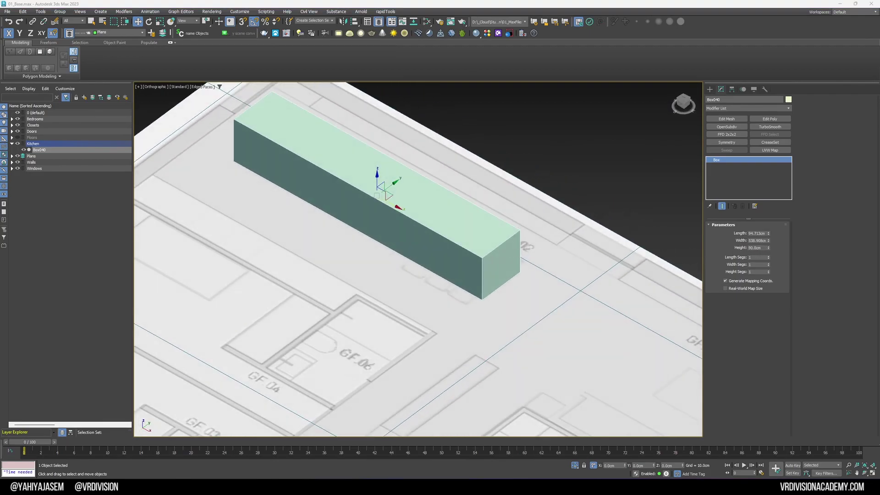
{"action": "key", "text": "t"}
{"action": "key", "text": "F3"}
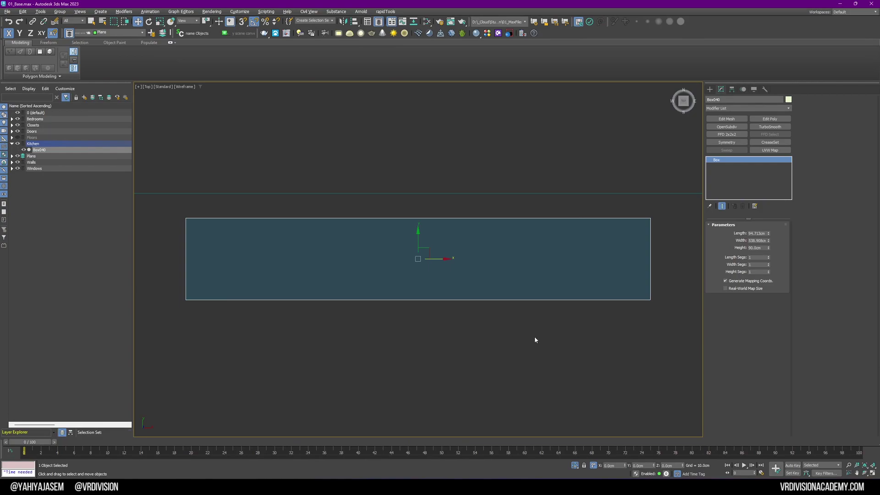
{"action": "key", "text": "F3"}
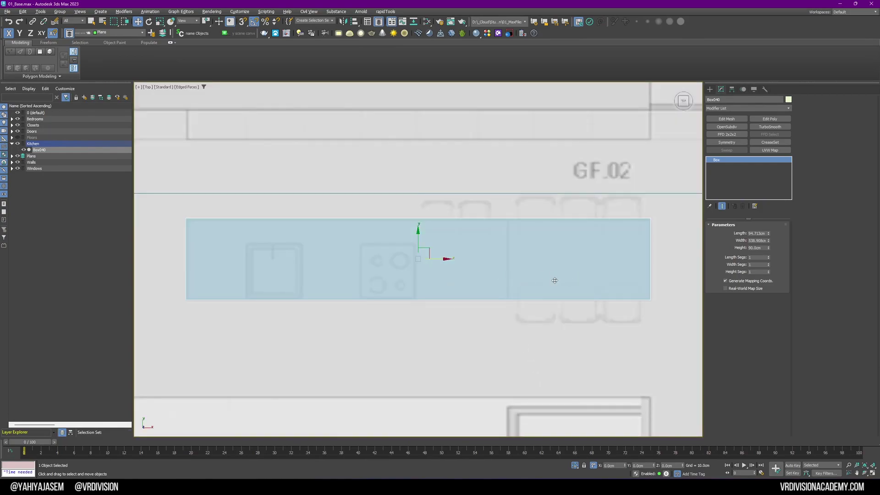
Create a box over half of the island, snapped from its corner to its midpoint, about 269.5 cm wide and 90 cm high.
{"action": "left_click", "coordinate": [712, 88]}
{"action": "left_click", "coordinate": [727, 134]}
{"action": "left_click_drag", "start_coordinate": [186, 300], "coordinate": [417, 218]}
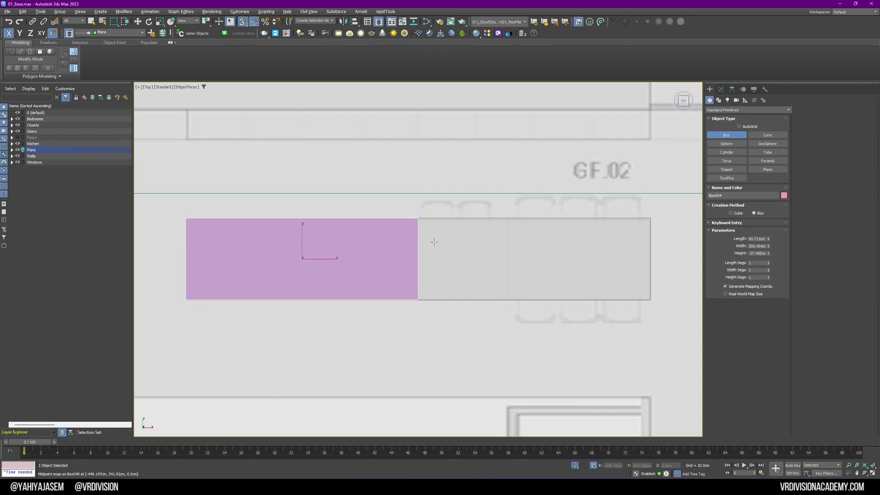
{"action": "middle_click_drag", "start_coordinate": [434, 244], "coordinate": [463, 197], "text": "alt"}
{"action": "left_click", "coordinate": [241, 361]}
{"action": "key", "text": "w"}
{"action": "key", "text": "s"}
{"action": "middle_click_drag", "start_coordinate": [460, 275], "coordinate": [423, 284], "text": "alt"}
{"action": "left_click", "coordinate": [720, 90]}
{"action": "middle_click_drag", "start_coordinate": [546, 250], "coordinate": [527, 254], "text": "alt"}
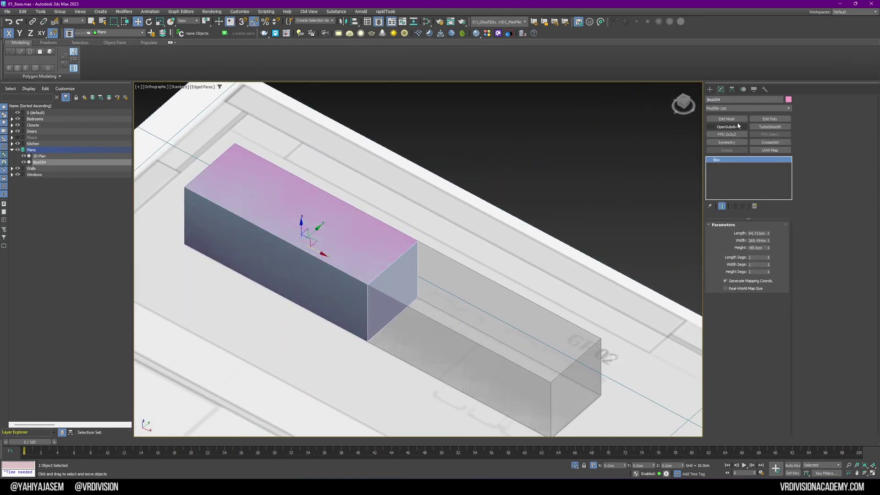
Apply Edit Poly to the new box and move its end polygon along X to the countertop division line on the plan.
{"action": "middle_click_drag", "start_coordinate": [462, 305], "coordinate": [434, 274]}
{"action": "key", "text": "4"}
{"action": "left_click", "coordinate": [366, 260]}
{"action": "left_click_drag", "start_coordinate": [366, 260], "coordinate": [440, 323]}
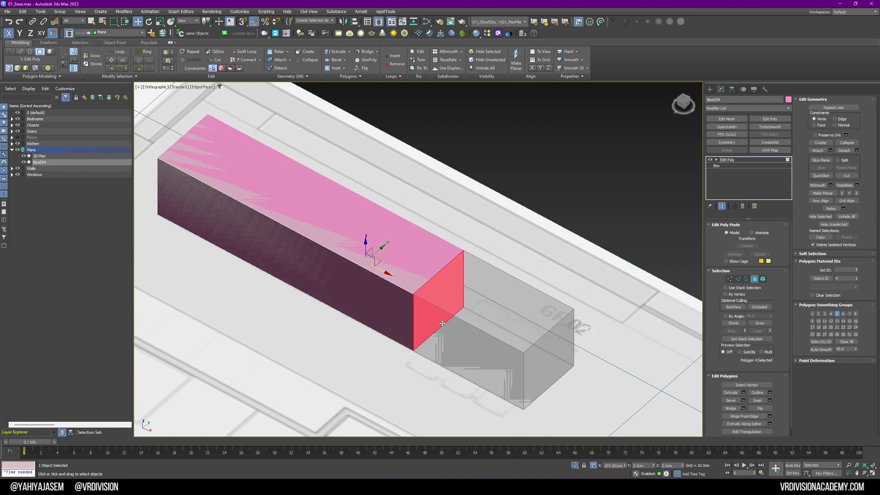
{"action": "middle_click_drag", "start_coordinate": [440, 324], "coordinate": [454, 344], "text": "alt"}
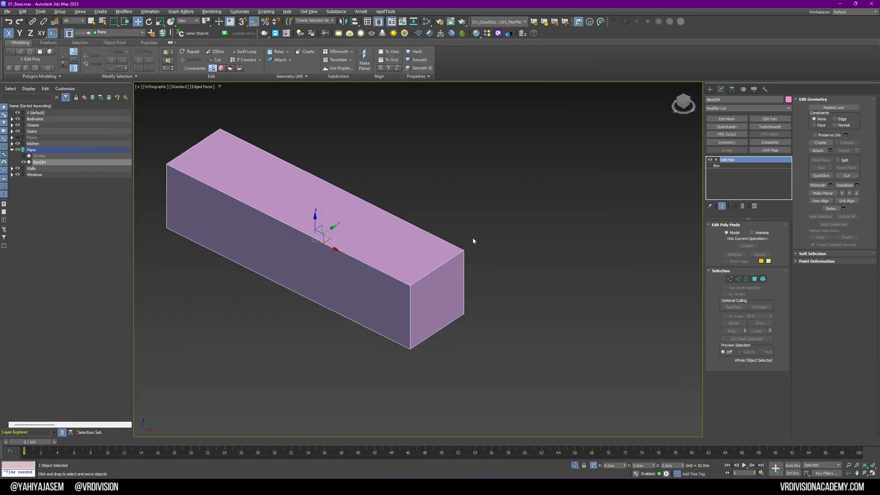
Measure the box's long upper edge from corner to corner with a Tape helper.
{"action": "key", "text": "alt+t"}
{"action": "key", "text": "s"}
{"action": "left_click_drag", "start_coordinate": [166, 164], "coordinate": [413, 281]}
{"action": "middle_click_drag", "start_coordinate": [411, 283], "coordinate": [499, 274]}
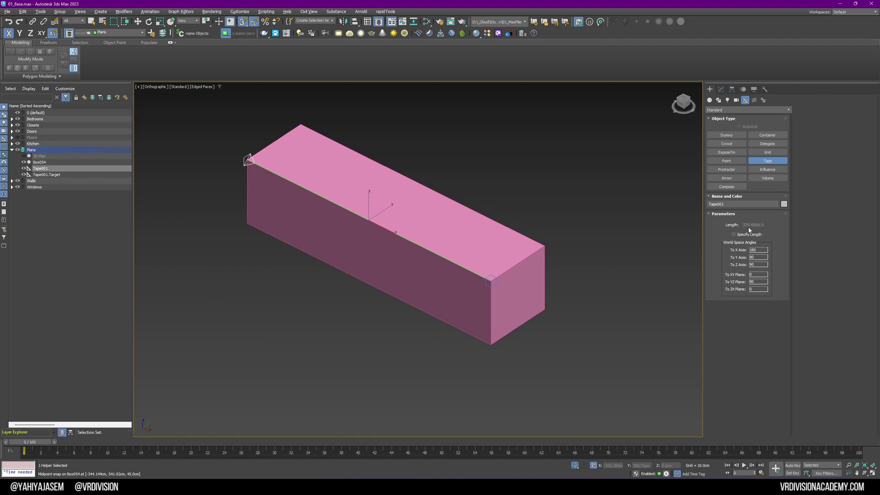
{"action": "key", "text": "w"}
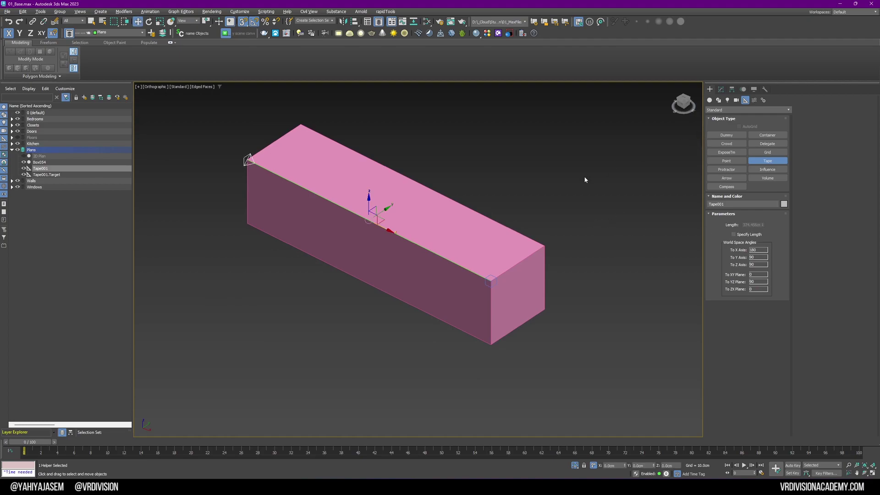
{"action": "left_click", "coordinate": [491, 281]}
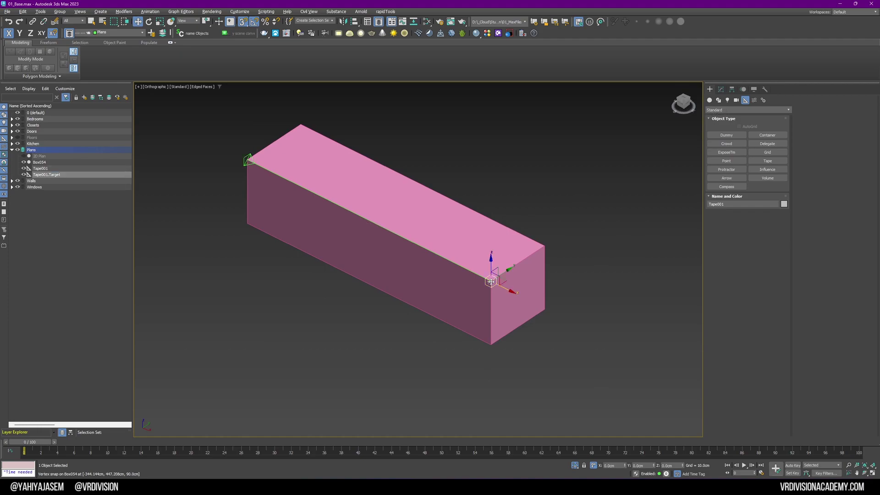
Draw a flat guide box along the lower front edge of the cabinet box and adjust its width.
{"action": "left_click", "coordinate": [710, 100]}
{"action": "left_click", "coordinate": [726, 136]}
{"action": "key", "text": "s"}
{"action": "left_click_drag", "start_coordinate": [248, 224], "coordinate": [491, 344]}
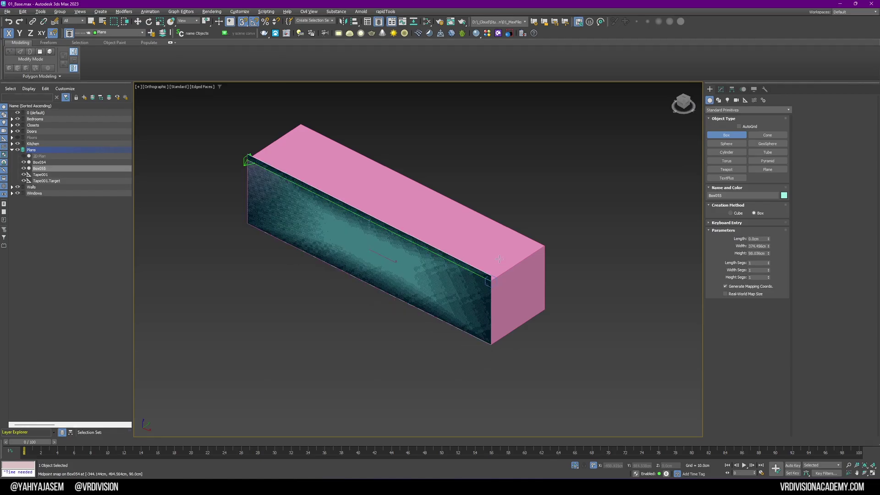
{"action": "left_click", "coordinate": [499, 259]}
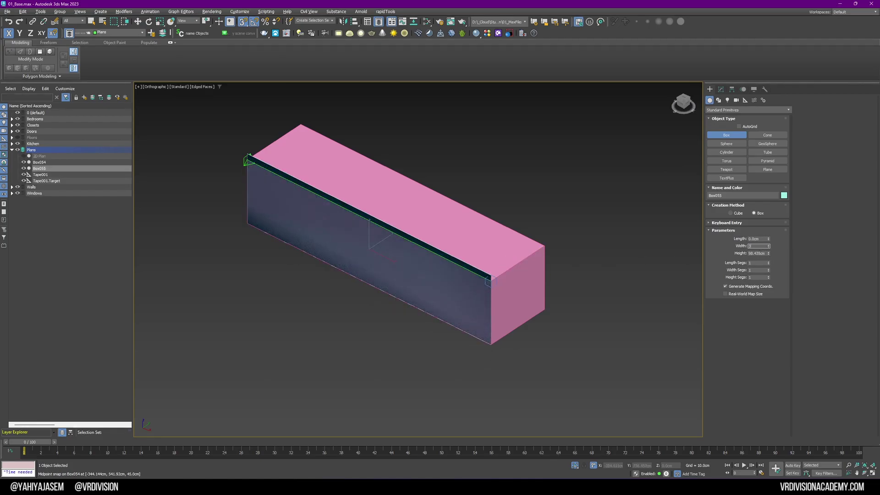
{"action": "key", "text": "Return"}
{"action": "key", "text": "w"}
Snap the guide box's lower corner onto the matching lower corner of the cabinet box.
{"action": "scroll", "coordinate": [258, 252], "scroll_direction": "up", "scroll_amount": 6}
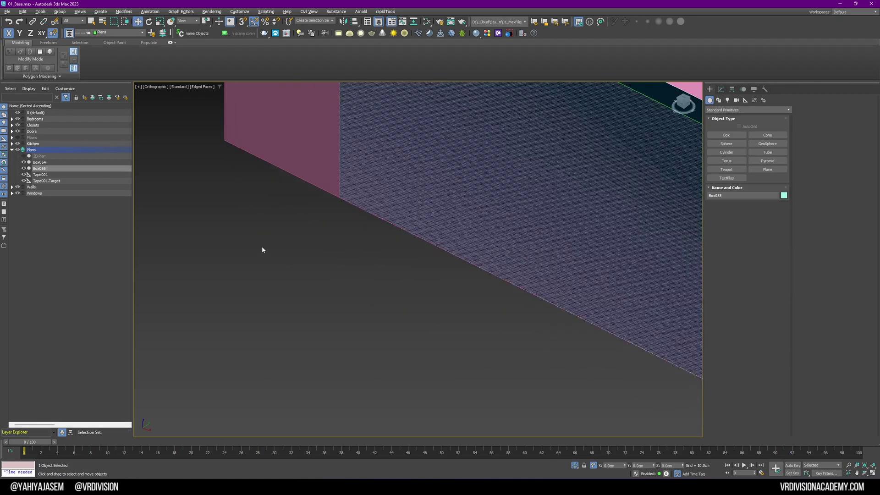
{"action": "left_click_drag", "start_coordinate": [337, 197], "coordinate": [222, 141]}
{"action": "key", "text": "s"}
{"action": "key", "text": "space"}
{"action": "scroll", "coordinate": [369, 264], "scroll_direction": "down", "scroll_amount": 5}
Move the cabinet box's end polygon along X until it snaps to the end of the guide box.
{"action": "left_click", "coordinate": [611, 301]}
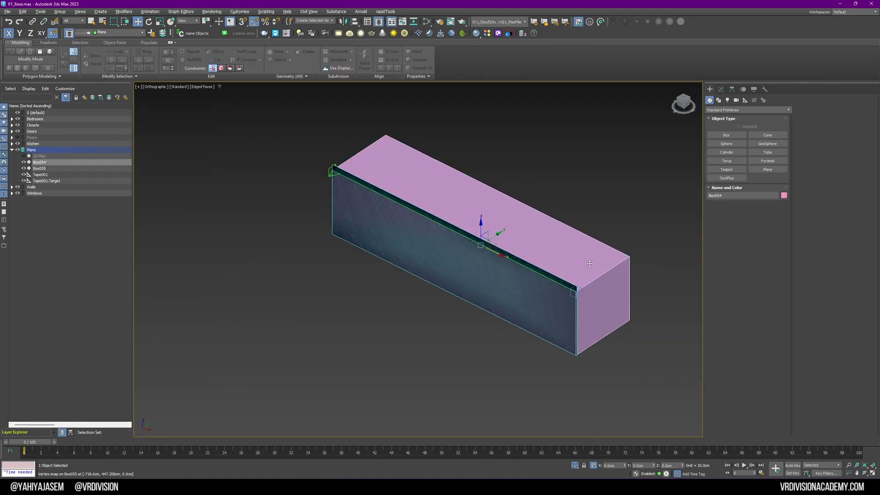
{"action": "scroll", "coordinate": [612, 301], "scroll_direction": "up", "scroll_amount": 4}
{"action": "middle_click_drag", "start_coordinate": [590, 287], "coordinate": [446, 224], "text": "alt"}
{"action": "key", "text": "4"}
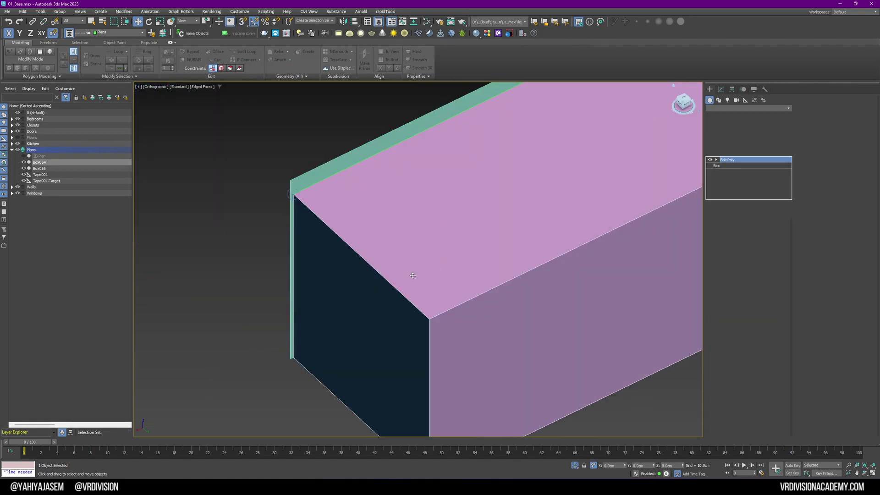
{"action": "left_click", "coordinate": [331, 293]}
{"action": "key", "text": "s"}
{"action": "left_click_drag", "start_coordinate": [338, 347], "coordinate": [291, 359]}
{"action": "key", "text": "s"}
{"action": "scroll", "coordinate": [332, 340], "scroll_direction": "down", "scroll_amount": 3}
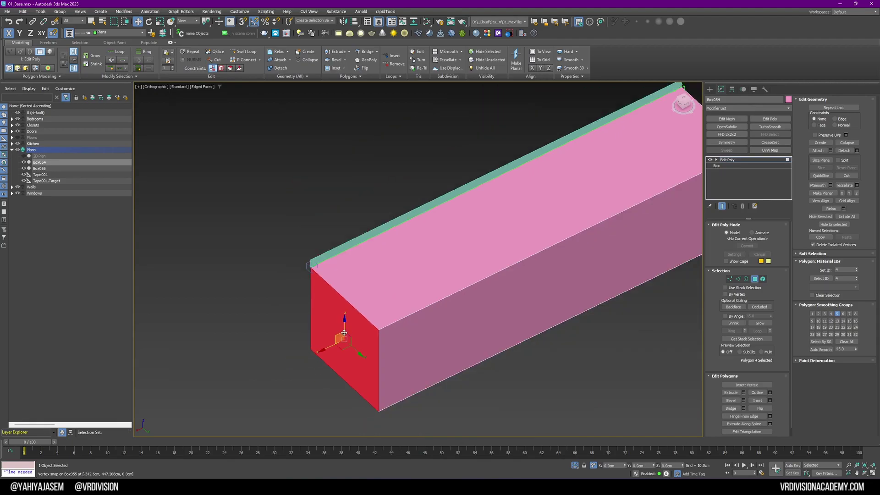
Delete the guide box and tape, then isolate the cabinet box together with the original island box.
{"action": "key", "text": "4"}
{"action": "left_click", "coordinate": [415, 213]}
{"action": "key", "text": "Delete"}
{"action": "key", "text": "alt+q"}
{"action": "middle_click_drag", "start_coordinate": [460, 315], "coordinate": [417, 324], "text": "alt"}
{"action": "left_click", "coordinate": [416, 323]}
{"action": "key", "text": "alt+q"}
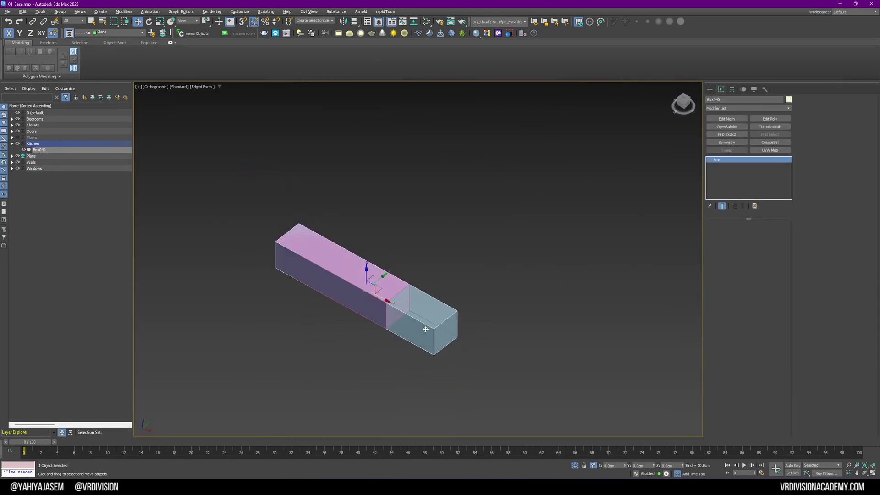
Create a 90 cm high box filling the rest of the island beyond the cabinet box and set its width to 162 cm.
{"action": "middle_click_drag", "start_coordinate": [417, 317], "coordinate": [546, 297], "text": "alt"}
{"action": "scroll", "coordinate": [441, 269], "scroll_direction": "up", "scroll_amount": 4}
{"action": "scroll", "coordinate": [380, 287], "scroll_direction": "down", "scroll_amount": 2}
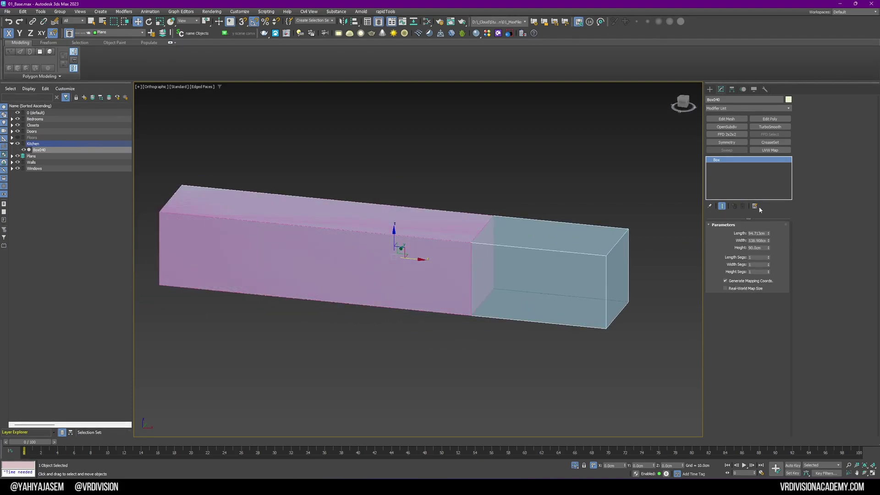
{"action": "left_click", "coordinate": [710, 89]}
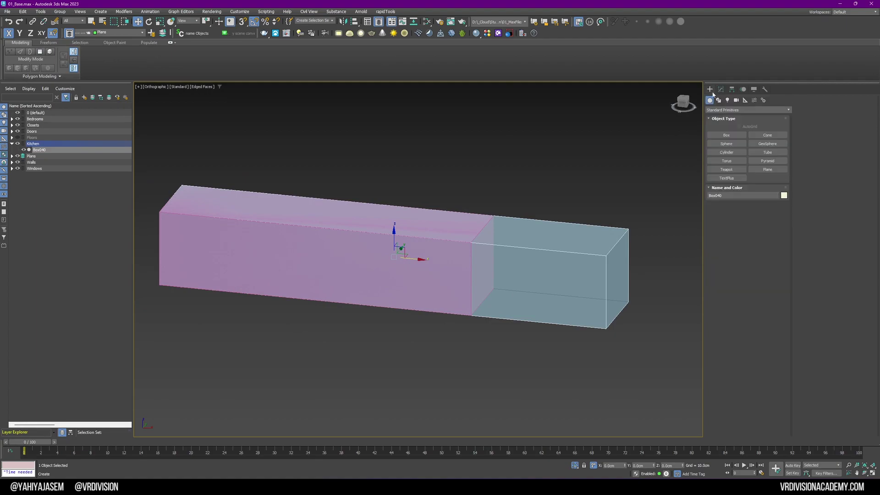
{"action": "left_click", "coordinate": [726, 135]}
{"action": "key", "text": "s"}
{"action": "left_click_drag", "start_coordinate": [627, 301], "coordinate": [471, 316]}
{"action": "left_click", "coordinate": [470, 242]}
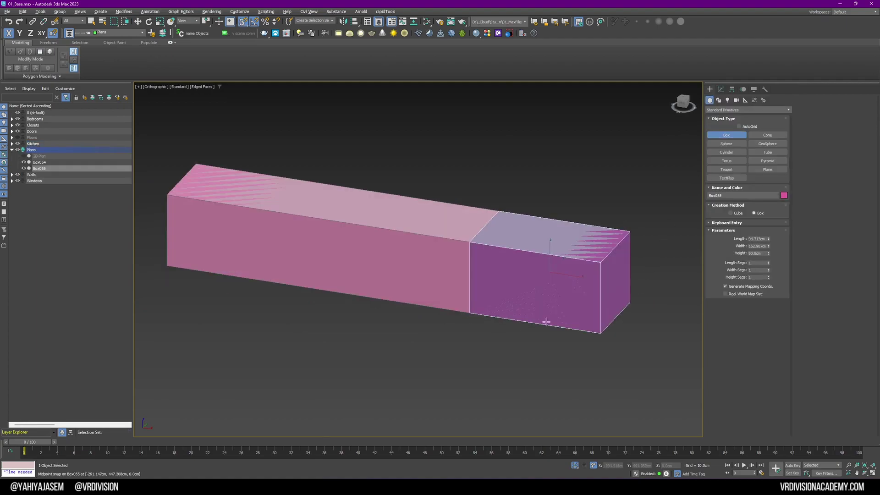
{"action": "double_click", "coordinate": [763, 246]}
{"action": "type", "text": "162"}
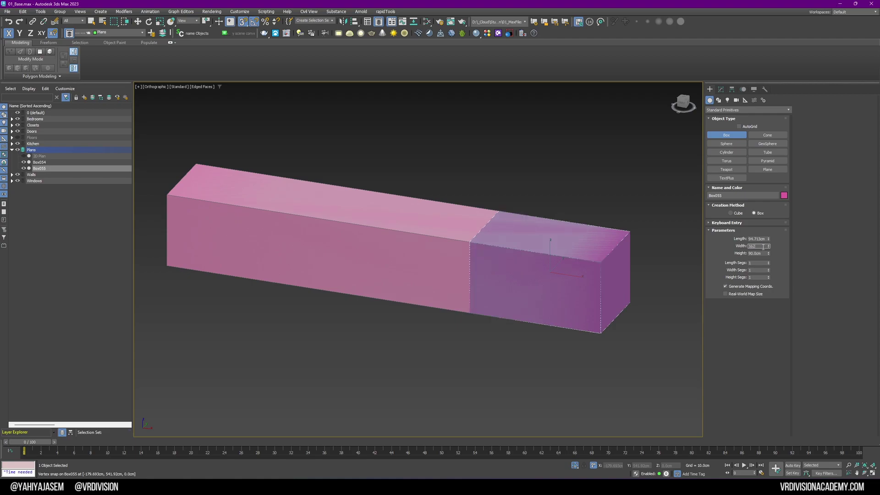
{"action": "key", "text": "Return"}
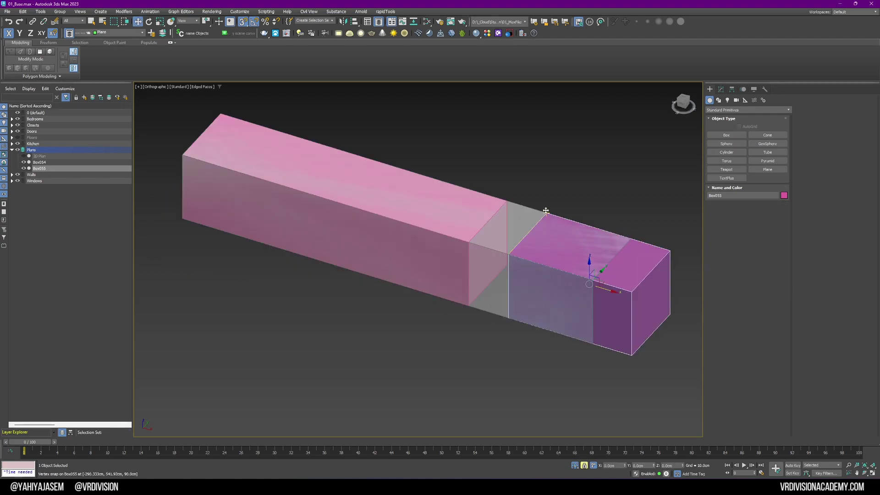
Snap the 162 cm box against the end of the cabinet box and delete the original island box.
{"action": "left_click_drag", "start_coordinate": [544, 212], "coordinate": [503, 199]}
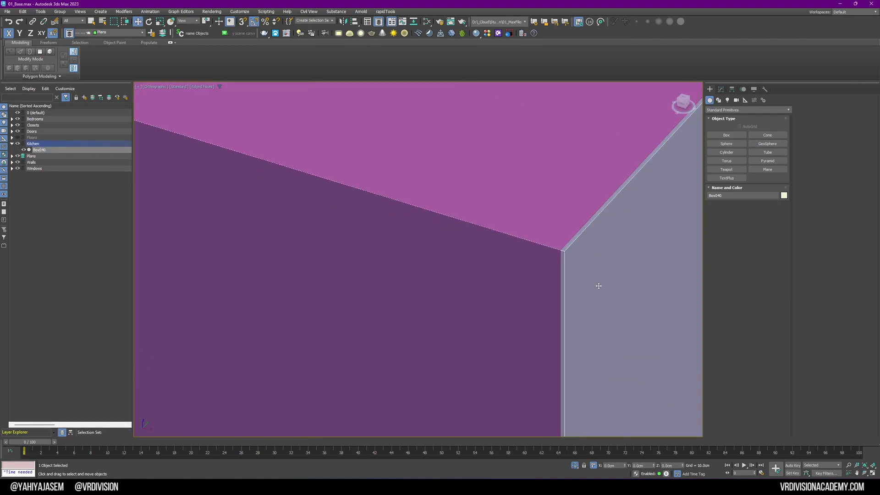
{"action": "key", "text": "Delete"}
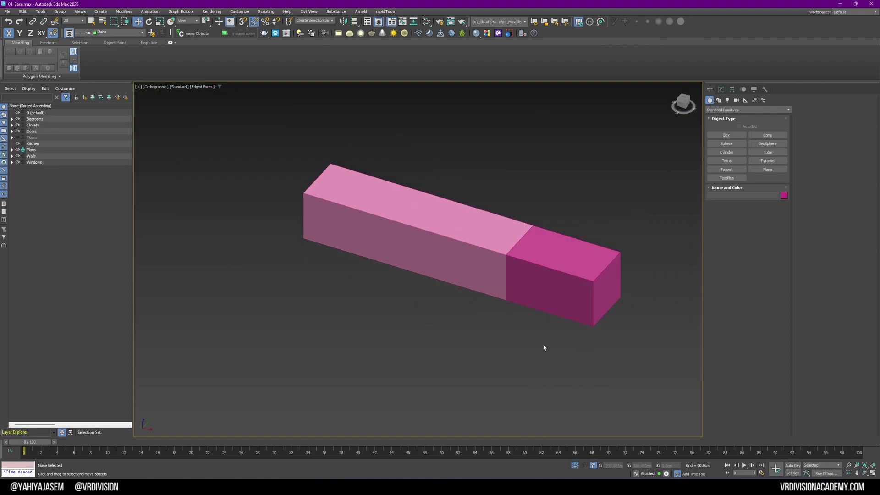
Move both island boxes to the Kitchen layer and isolate the shorter table box.
{"action": "left_click_drag", "start_coordinate": [542, 348], "coordinate": [526, 224]}
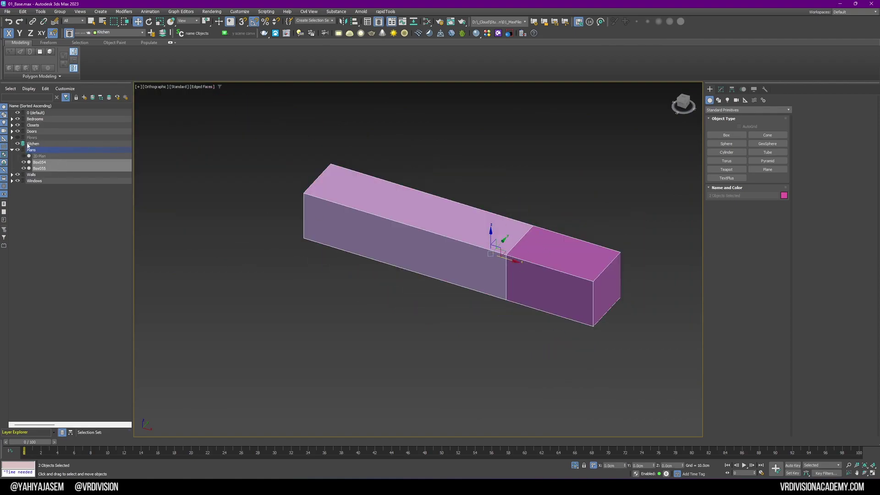
{"action": "left_click", "coordinate": [163, 33]}
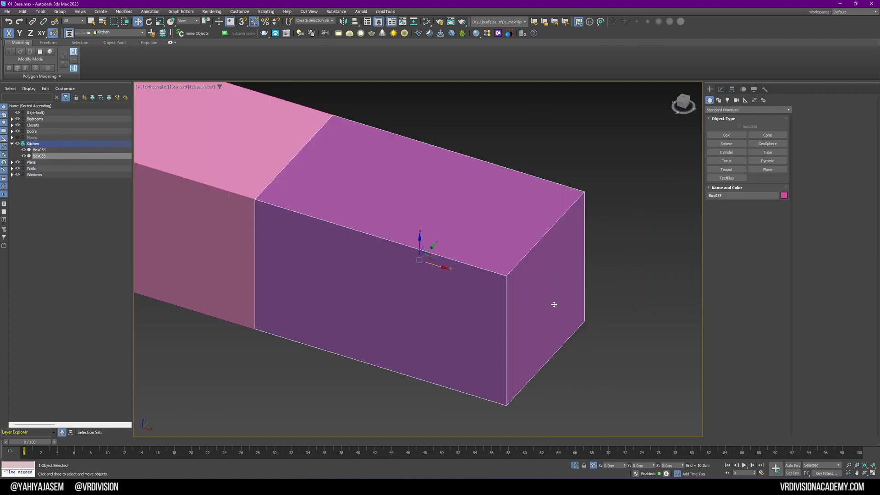
{"action": "key", "text": "alt+q"}
{"action": "middle_click_drag", "start_coordinate": [554, 304], "coordinate": [559, 304], "text": "alt"}
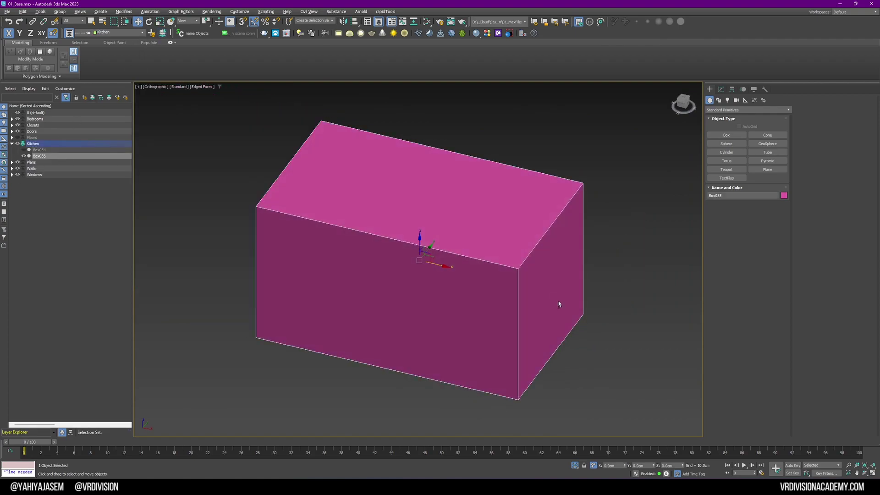
Create a 90 cm high box along the table box's outer end and set its width to 3 cm as an end panel.
{"action": "left_click", "coordinate": [721, 89]}
{"action": "left_click", "coordinate": [710, 89]}
{"action": "key", "text": "s"}
{"action": "left_click_drag", "start_coordinate": [584, 314], "coordinate": [519, 398]}
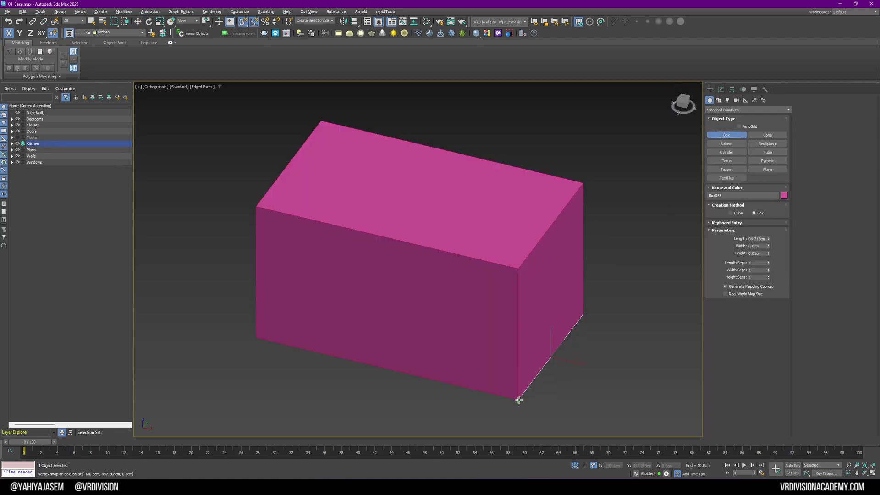
{"action": "left_click", "coordinate": [512, 280]}
{"action": "middle_click_drag", "start_coordinate": [526, 259], "coordinate": [520, 263], "text": "alt"}
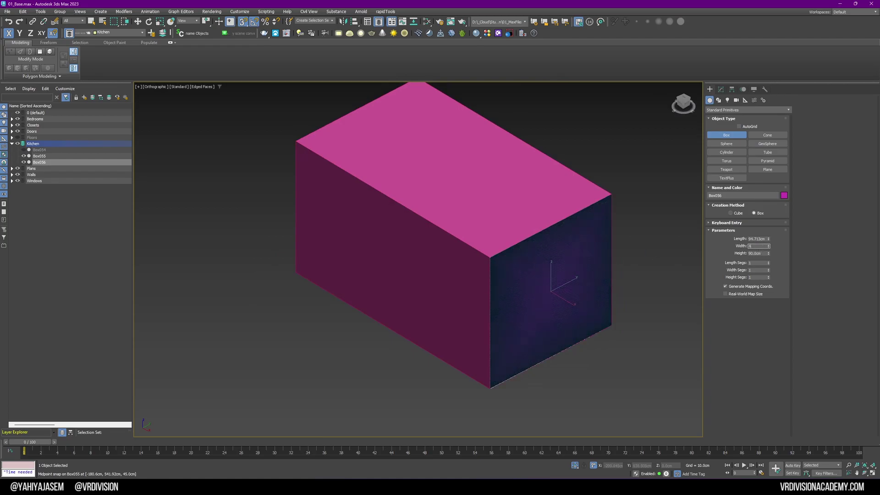
{"action": "type", "text": "4"}
{"action": "key", "text": "Return"}
{"action": "type", "text": "3"}
{"action": "key", "text": "Return"}
Create a tabletop box over the table box, snapped from the end panel's inner edge to the opposite corner.
{"action": "middle_click_drag", "start_coordinate": [472, 288], "coordinate": [527, 274], "text": "alt"}
{"action": "key", "text": "s"}
{"action": "left_click_drag", "start_coordinate": [579, 181], "coordinate": [255, 217]}
{"action": "left_click", "coordinate": [255, 216]}
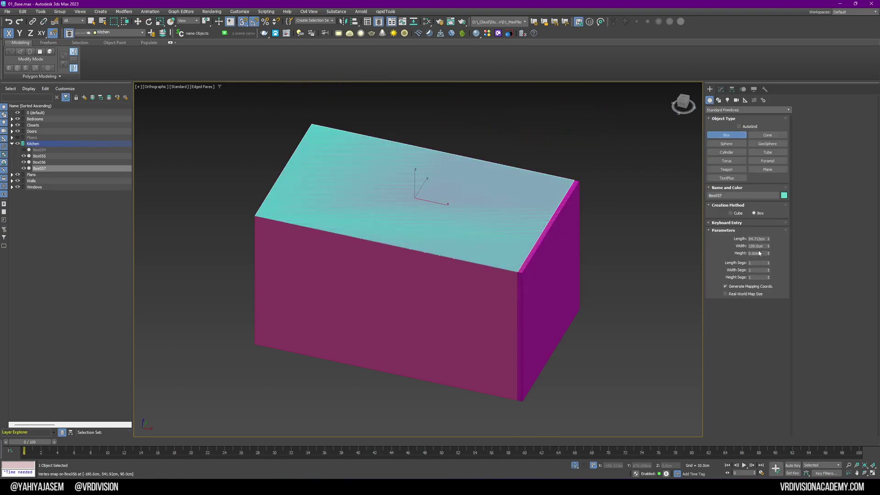
Delete the solid table box beneath the tabletop and exit isolation to show the whole apartment.
{"action": "left_click", "coordinate": [593, 252]}
{"action": "middle_click_drag", "start_coordinate": [593, 252], "coordinate": [564, 257], "text": "alt"}
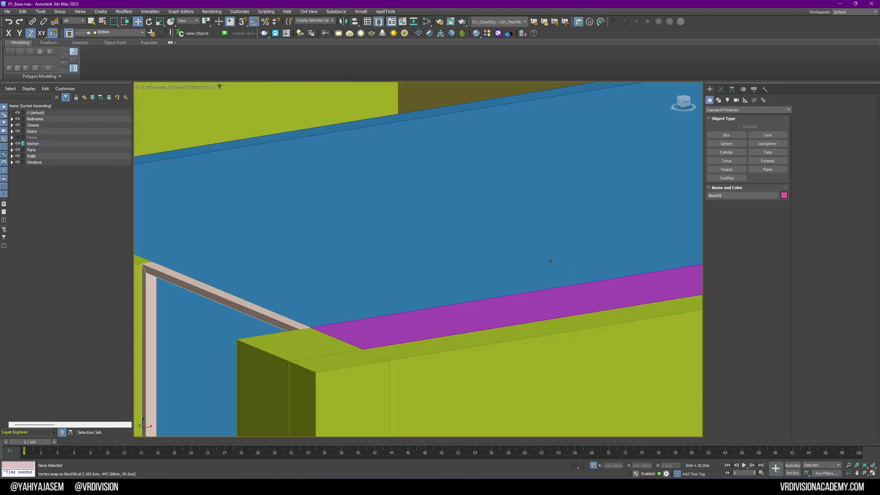
{"action": "scroll", "coordinate": [551, 261], "scroll_direction": "down", "scroll_amount": 5}
{"action": "middle_click_drag", "start_coordinate": [550, 269], "coordinate": [558, 292], "text": "alt"}
Isolate the cabinet box together with the tabletop and its end panel.
{"action": "left_click", "coordinate": [436, 210]}
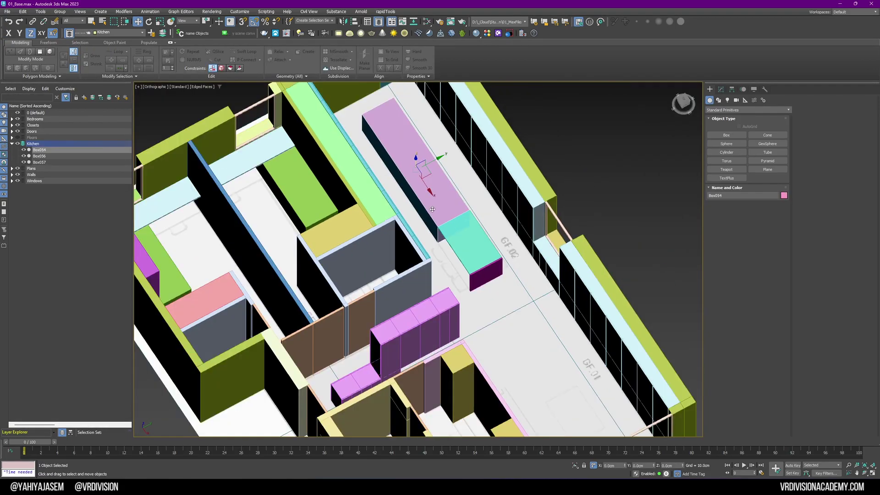
{"action": "middle_click_drag", "start_coordinate": [436, 210], "coordinate": [533, 314]}
{"action": "left_click", "coordinate": [540, 345], "text": "ctrl"}
{"action": "key", "text": "alt+q"}
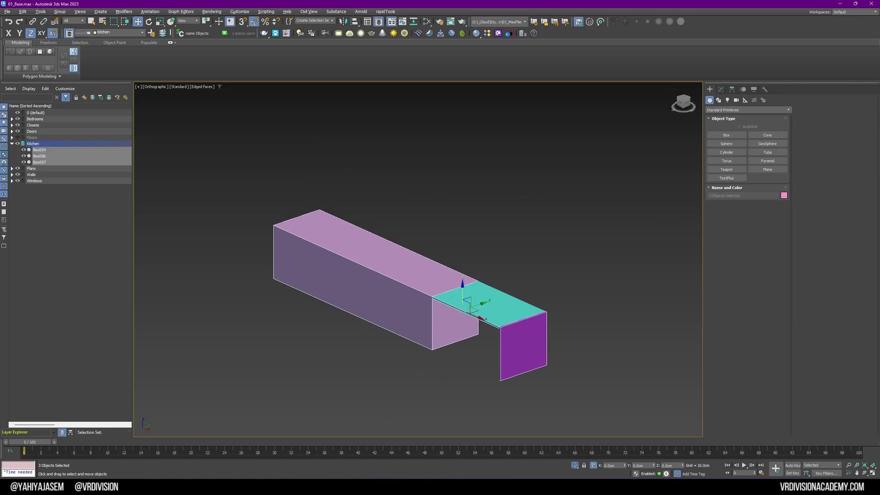
Switch to the reference image board and examine the kitchen island's worktop edge, cabinet fronts and end panel.
{"action": "right_click_drag", "start_coordinate": [554, 493], "coordinate": [228, 156]}
{"action": "key", "text": "ctrl+f"}
{"action": "scroll", "coordinate": [319, 230], "scroll_direction": "down", "scroll_amount": 6}
{"action": "scroll", "coordinate": [452, 271], "scroll_direction": "down", "scroll_amount": 2}
{"action": "middle_click_drag", "start_coordinate": [453, 298], "coordinate": [390, 259]}
{"action": "scroll", "coordinate": [492, 270], "scroll_direction": "up", "scroll_amount": 10}
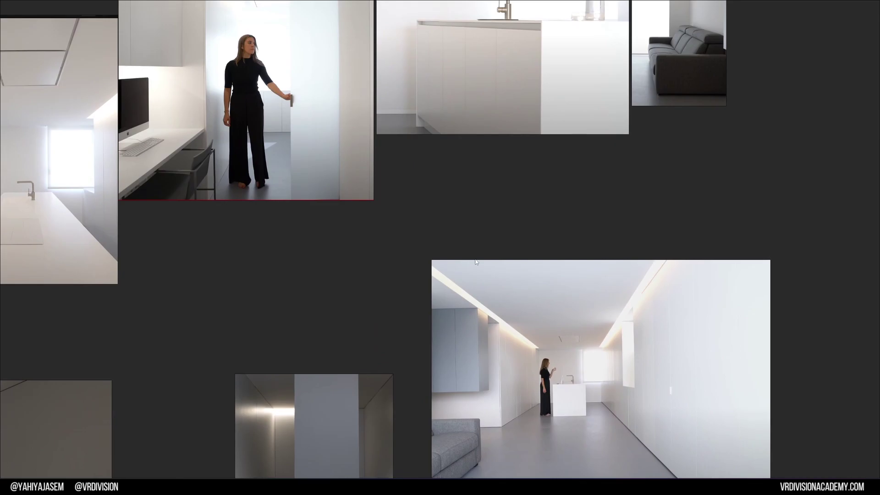
{"action": "scroll", "coordinate": [483, 189], "scroll_direction": "up", "scroll_amount": 5}
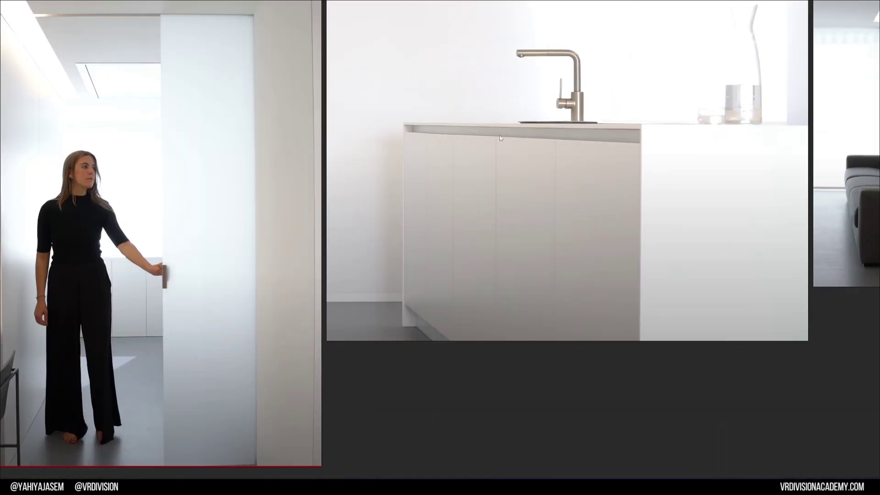
{"action": "scroll", "coordinate": [620, 137], "scroll_direction": "down", "scroll_amount": 7}
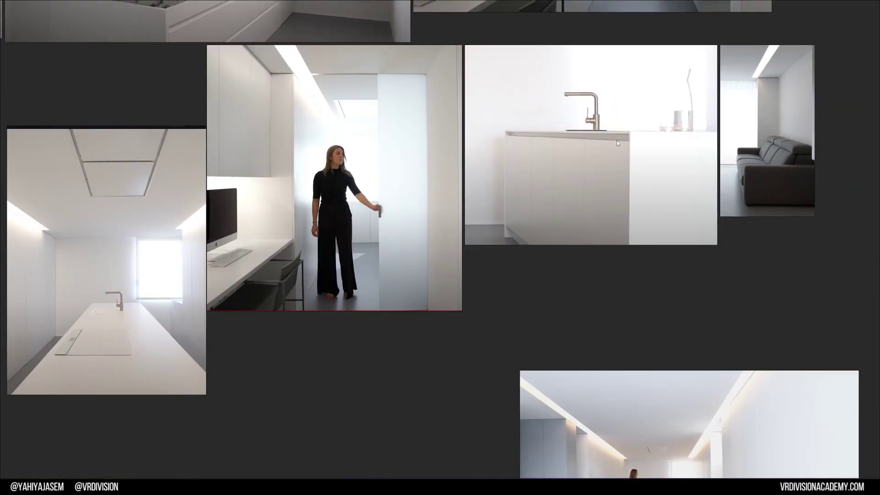